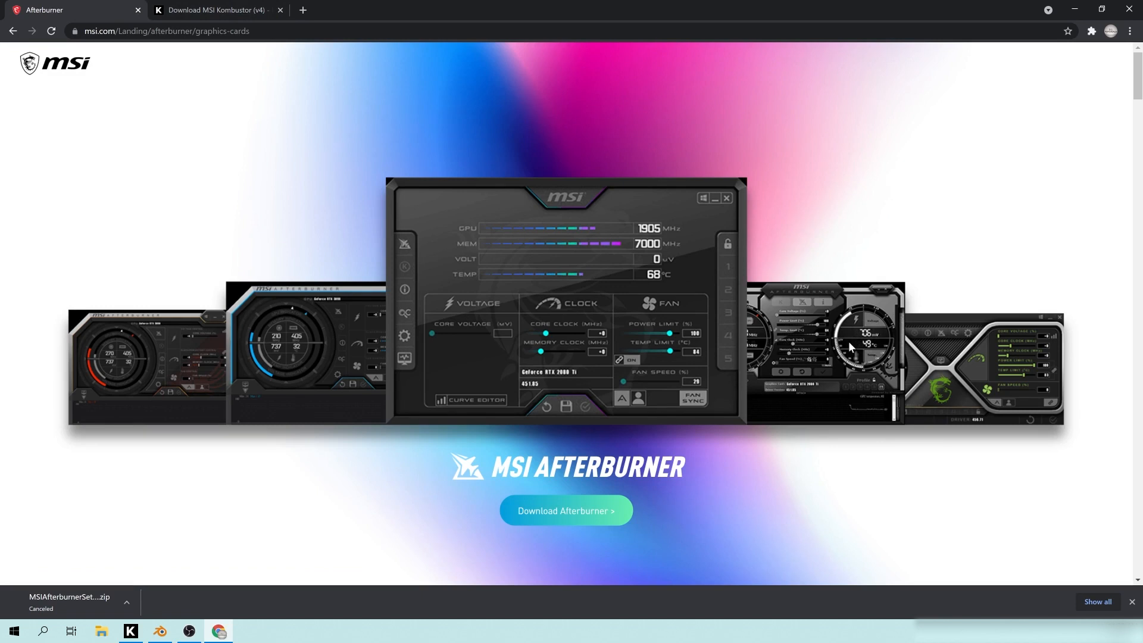
Step: Examine the AMD article on tuning GPU performance, covering its overview and how to access the performance tuning options in Radeon Software
left_click(250, 10)
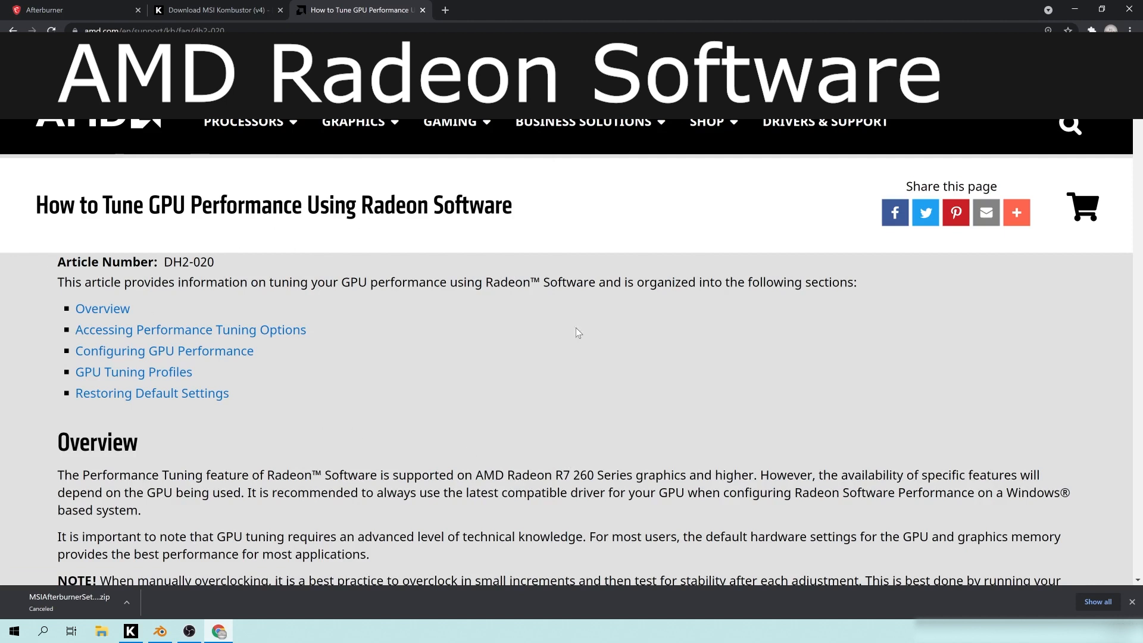
scroll(332, 306, "down", 2)
scroll(330, 305, "down", 8)
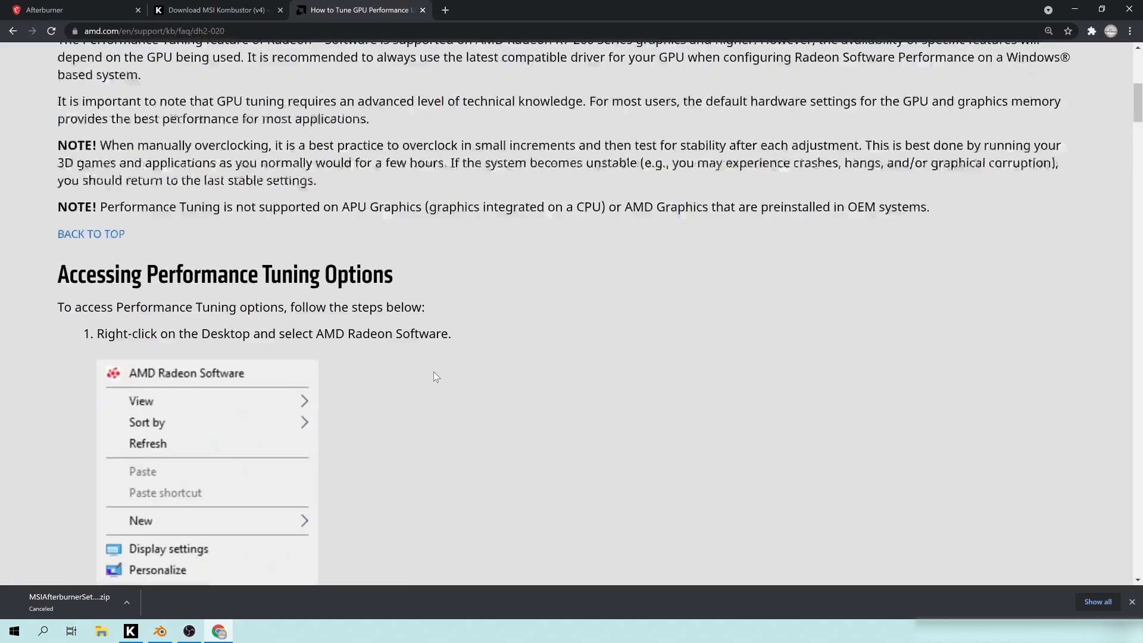
scroll(671, 258, "down", 9)
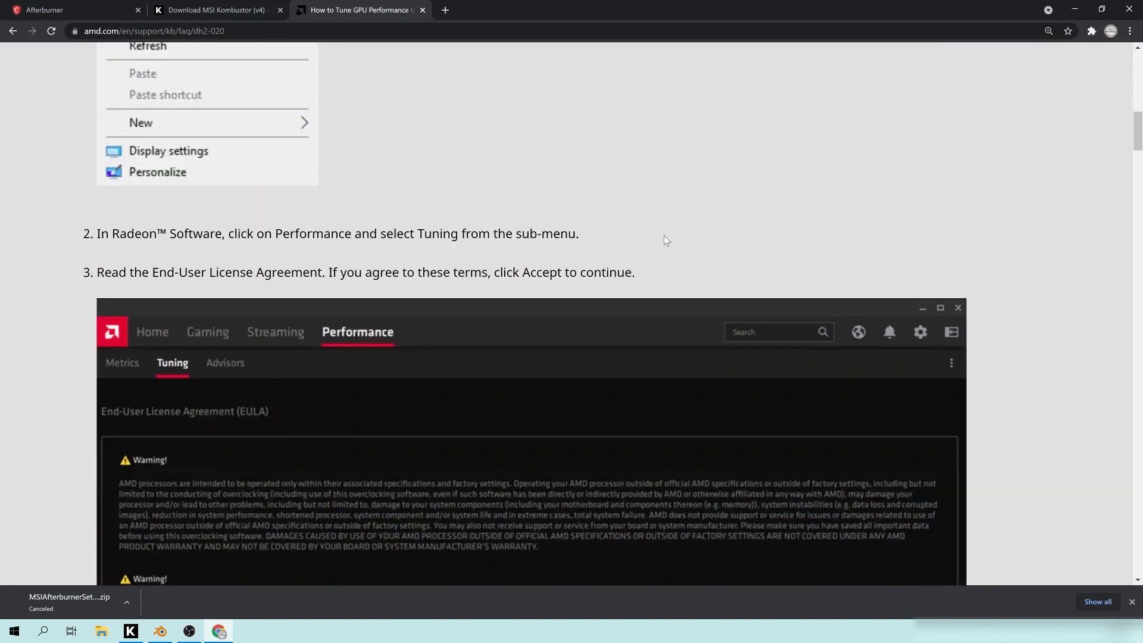
scroll(480, 232, "down", 10)
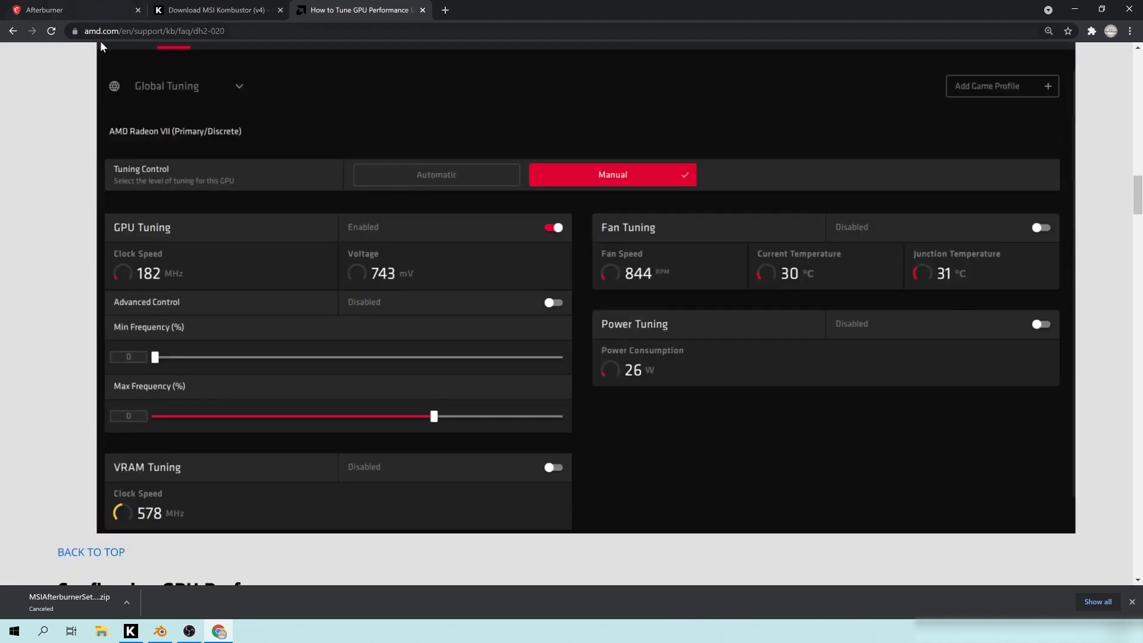
scroll(385, 355, "up", 2)
scroll(401, 301, "down", 6)
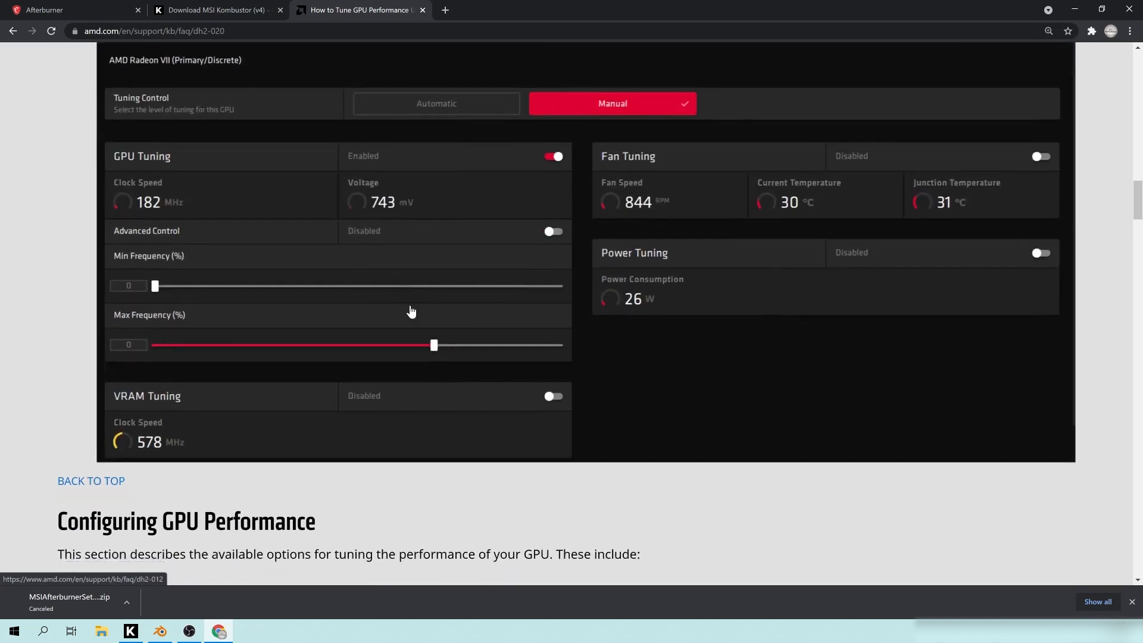
scroll(492, 393, "up", 4)
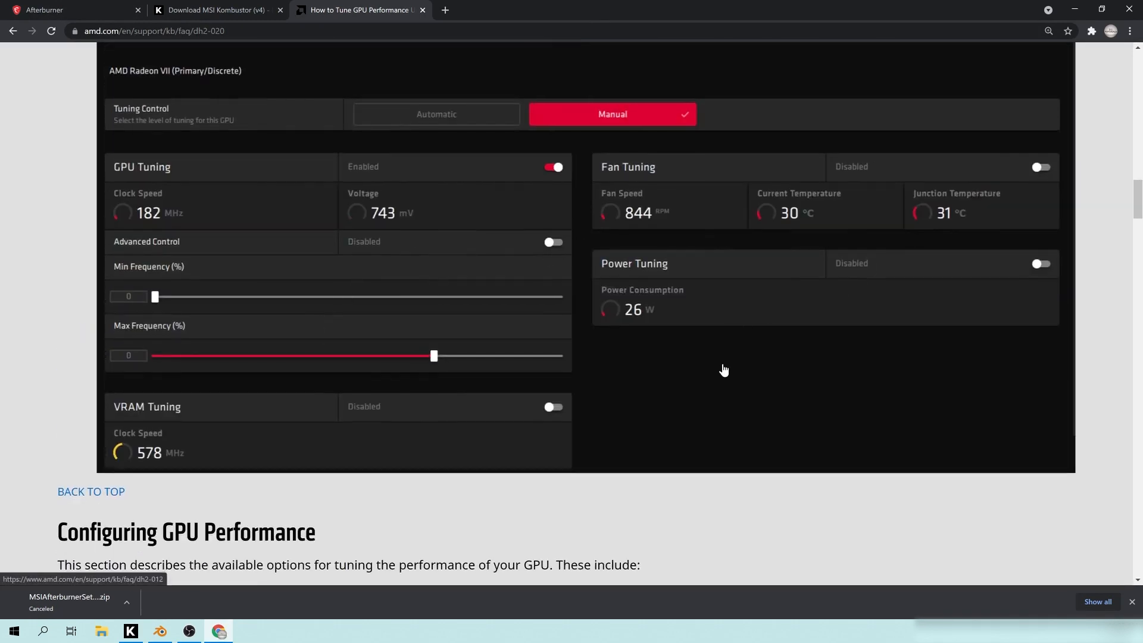
Step: Examine the Configuring GPU Performance section, including the Automatic, Preset and Manual settings of Tuning Control
scroll(726, 363, "down", 4)
scroll(398, 357, "down", 8)
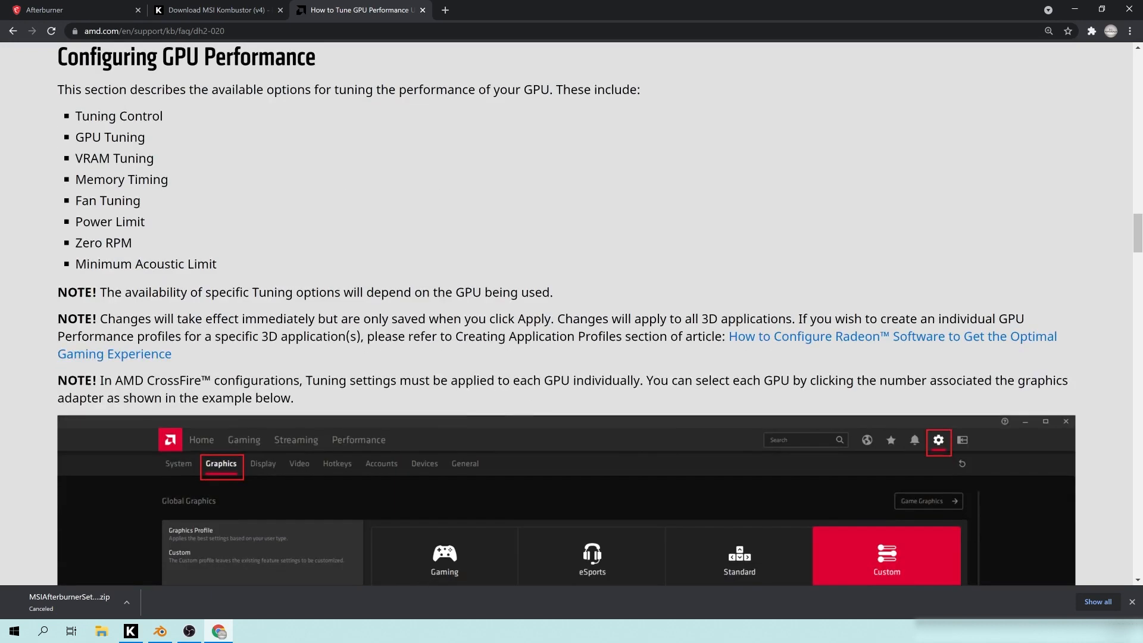
scroll(640, 319, "down", 4)
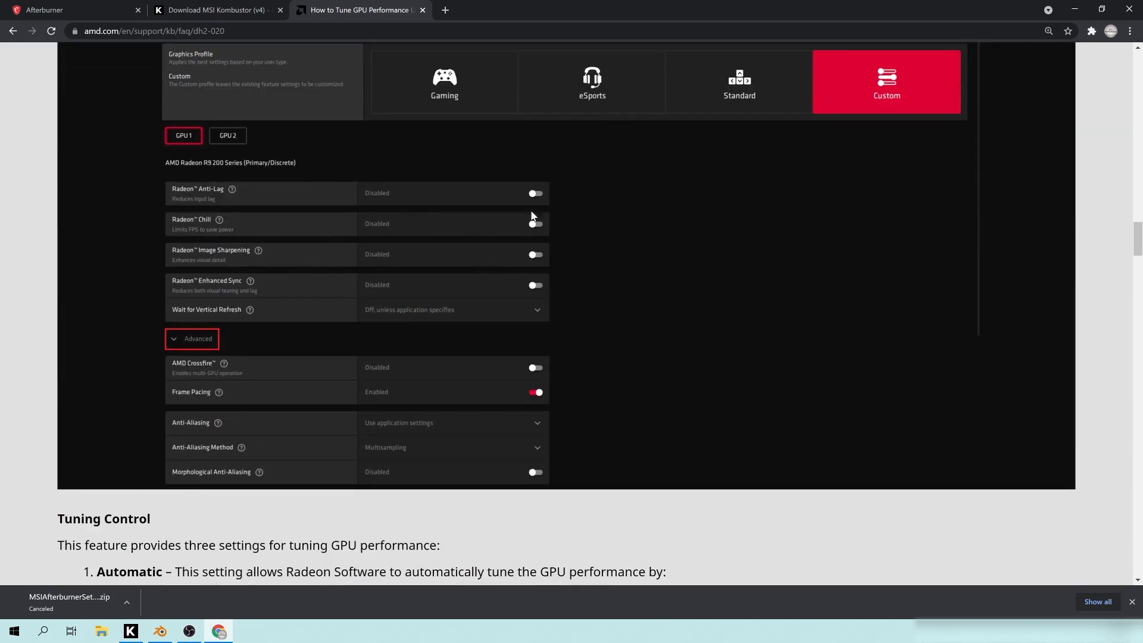
scroll(722, 228, "down", 4)
scroll(606, 247, "down", 3)
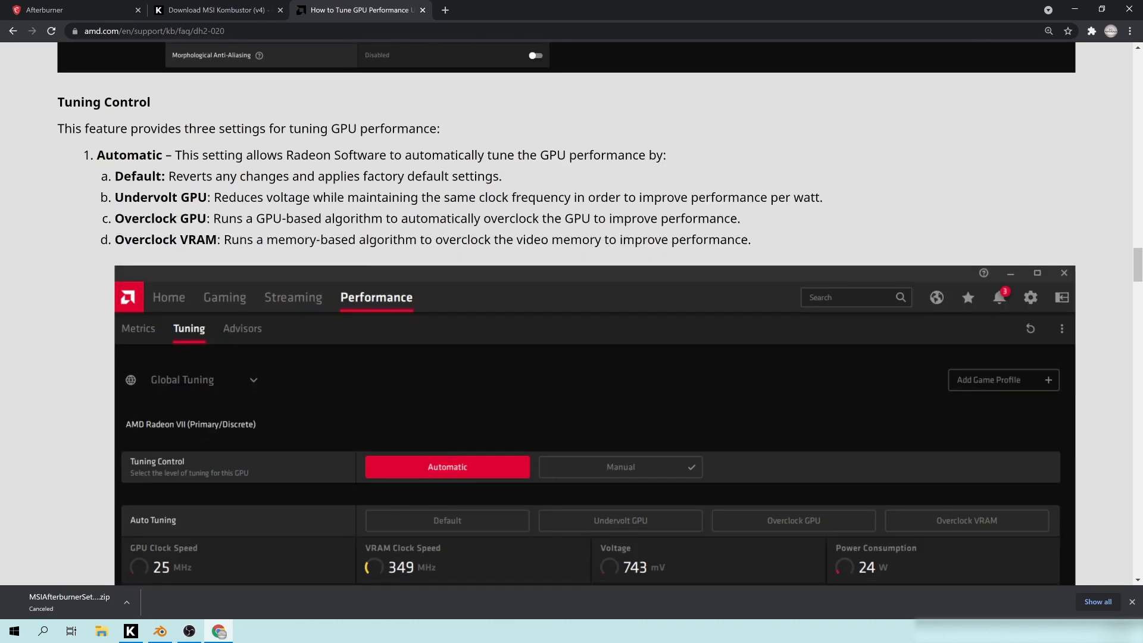
scroll(583, 253, "down", 4)
scroll(492, 399, "up", 3)
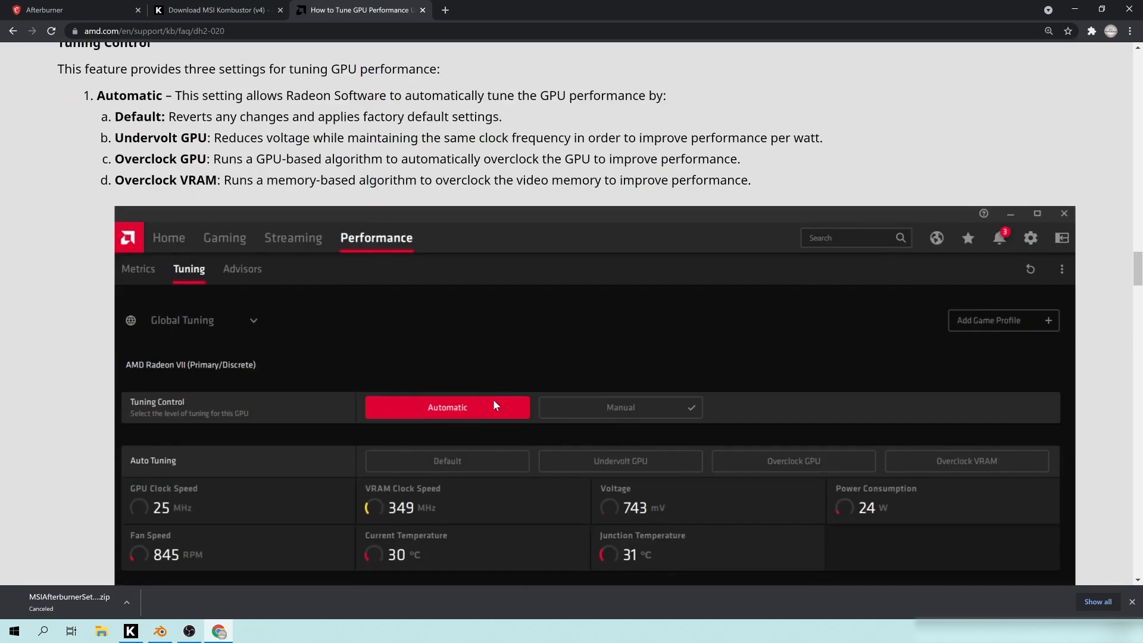
scroll(385, 295, "down", 8)
scroll(476, 299, "down", 4)
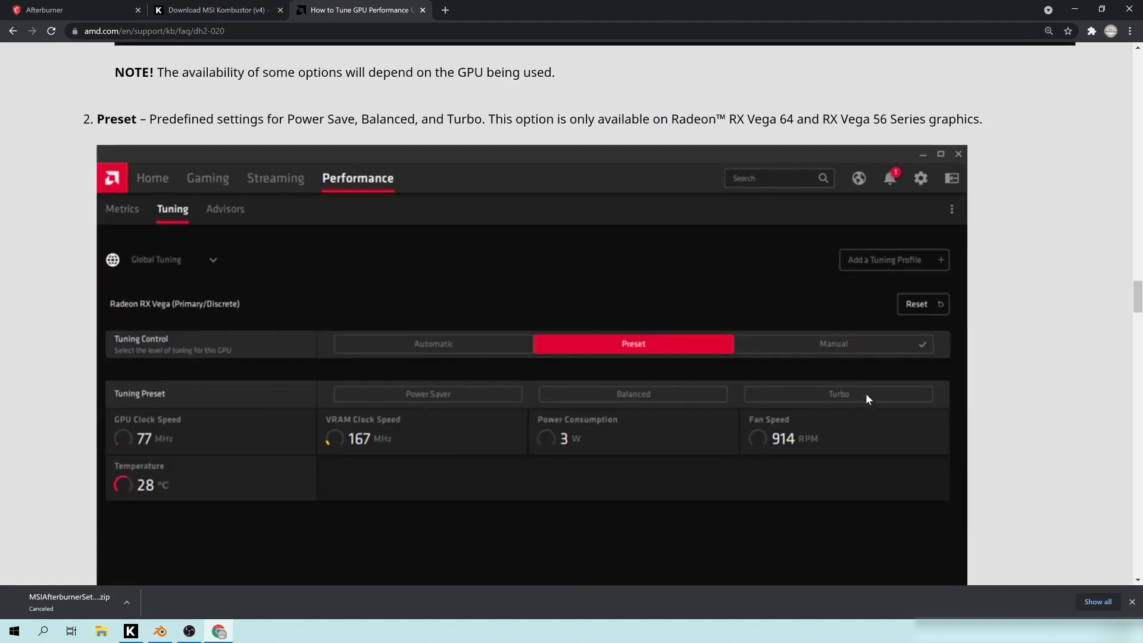
scroll(280, 332, "down", 3)
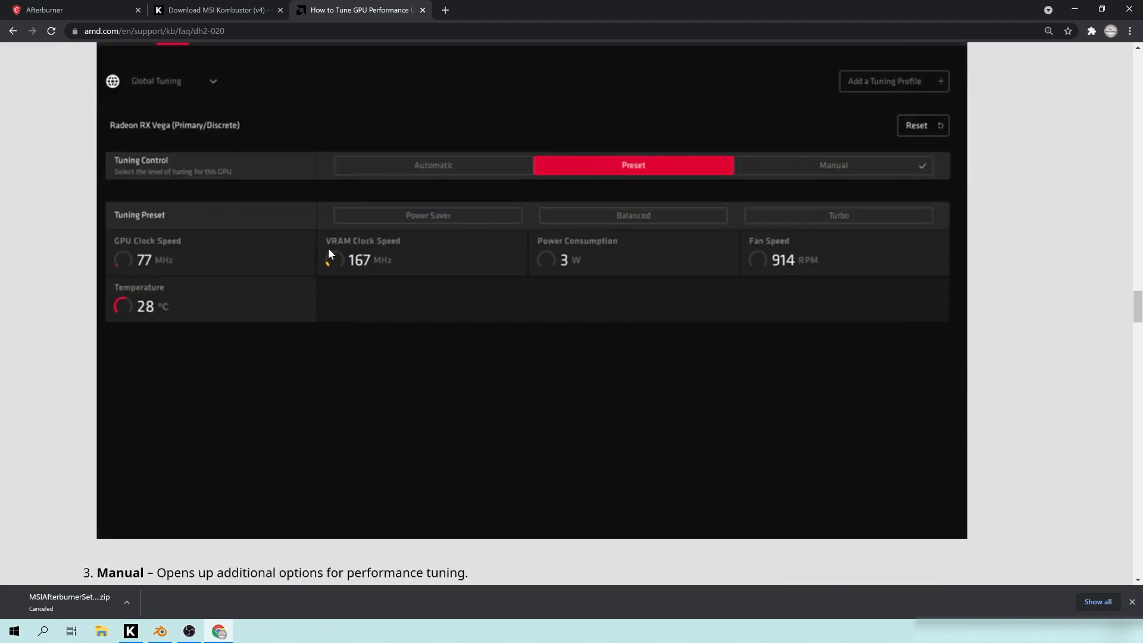
scroll(714, 345, "down", 4)
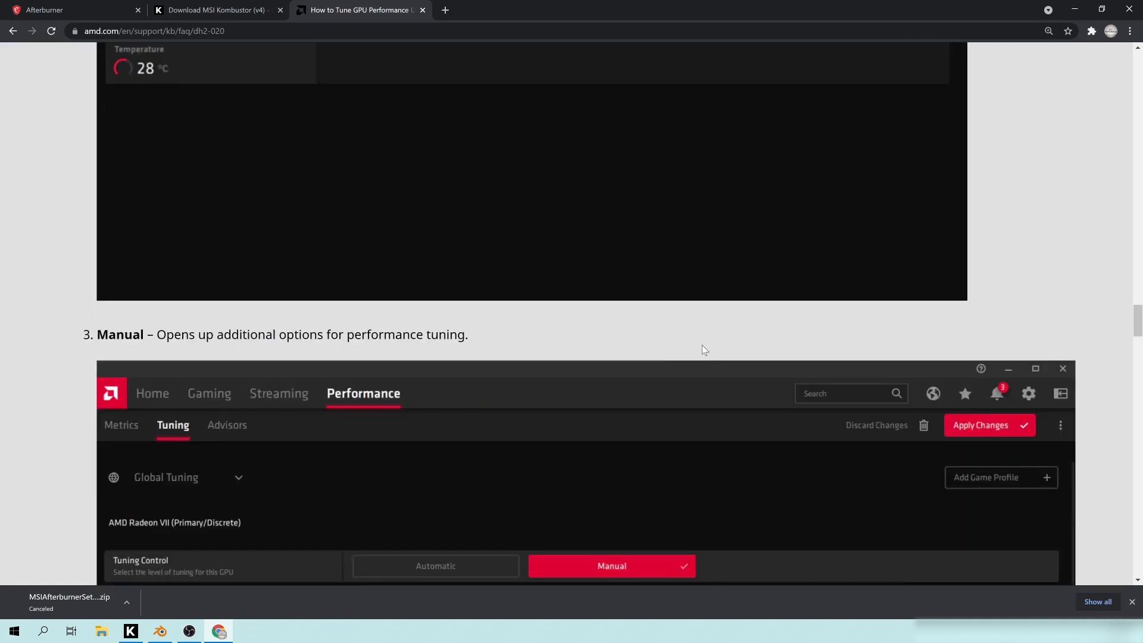
scroll(653, 348, "down", 4)
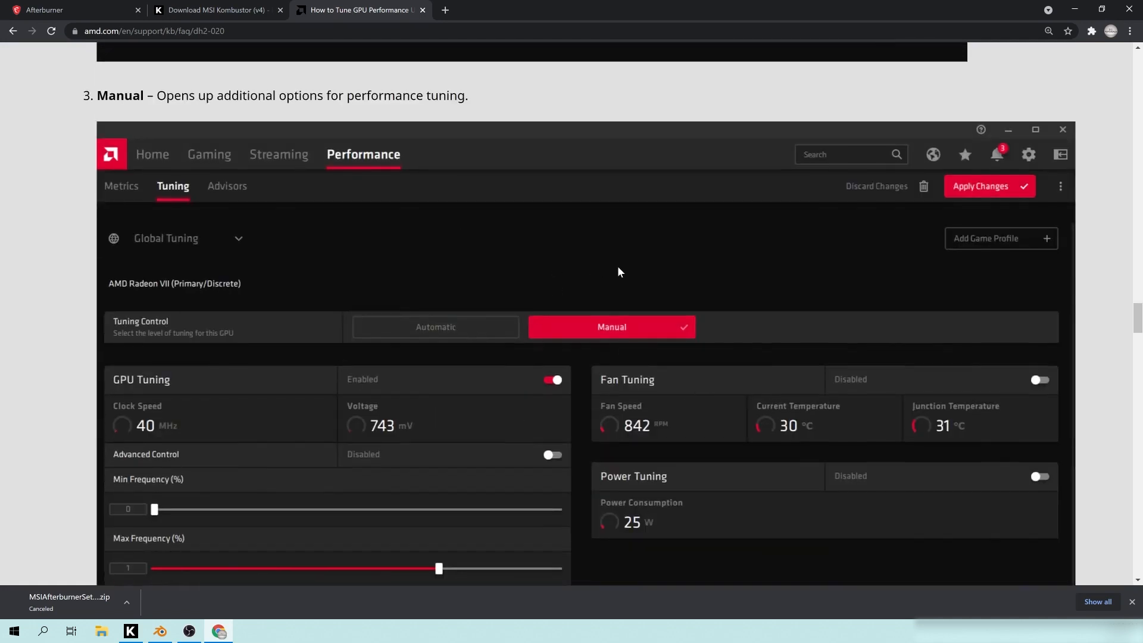
Step: Examine the article's GPU Tuning section on the frequency percentage mode and the frequency/voltage curve
scroll(617, 271, "down", 10)
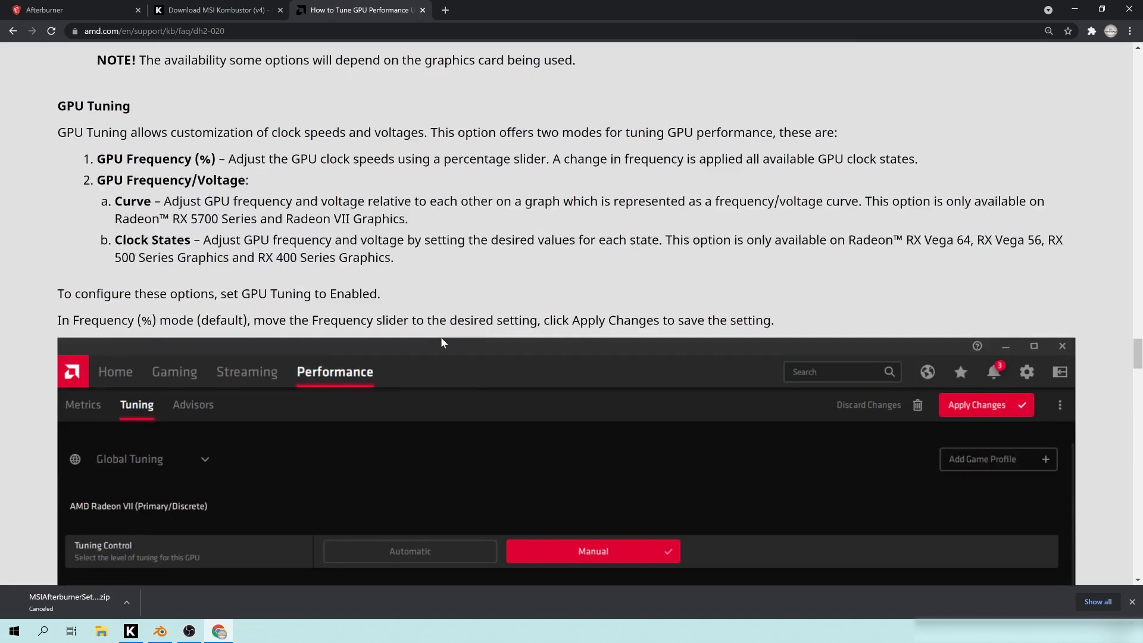
scroll(454, 341, "down", 4)
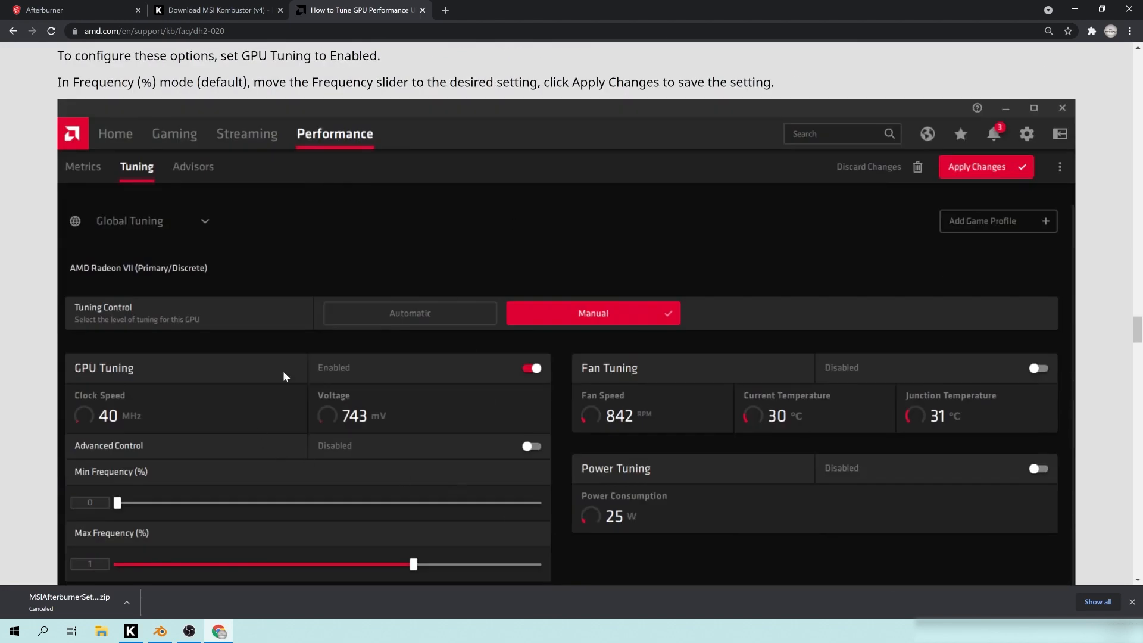
scroll(792, 441, "down", 4)
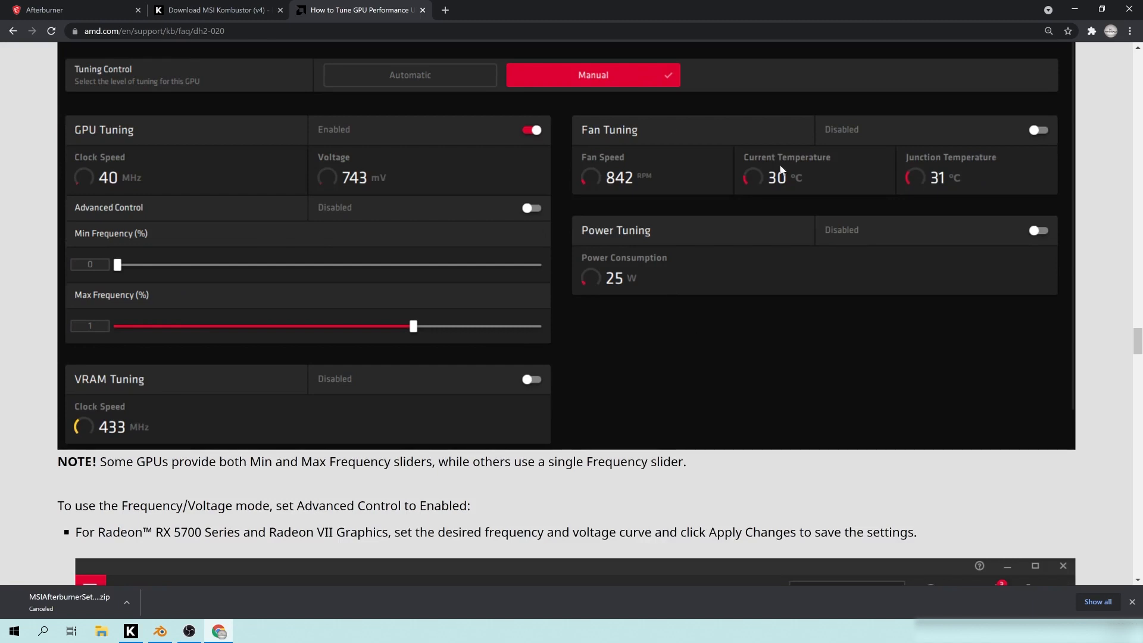
scroll(654, 240, "down", 3)
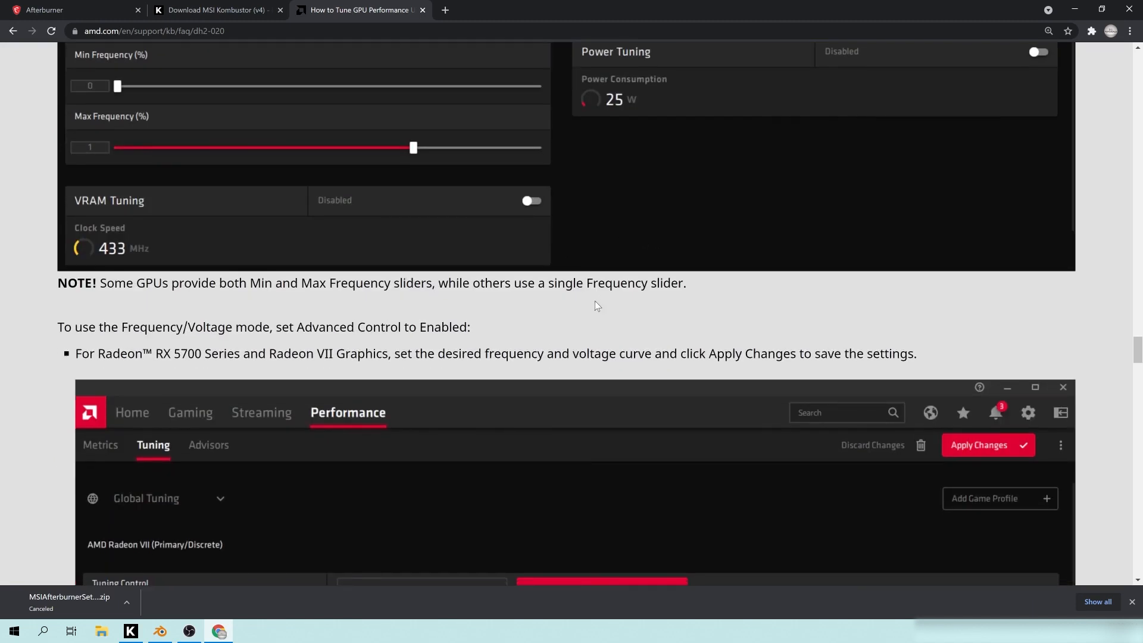
scroll(593, 300, "down", 4)
scroll(707, 304, "down", 4)
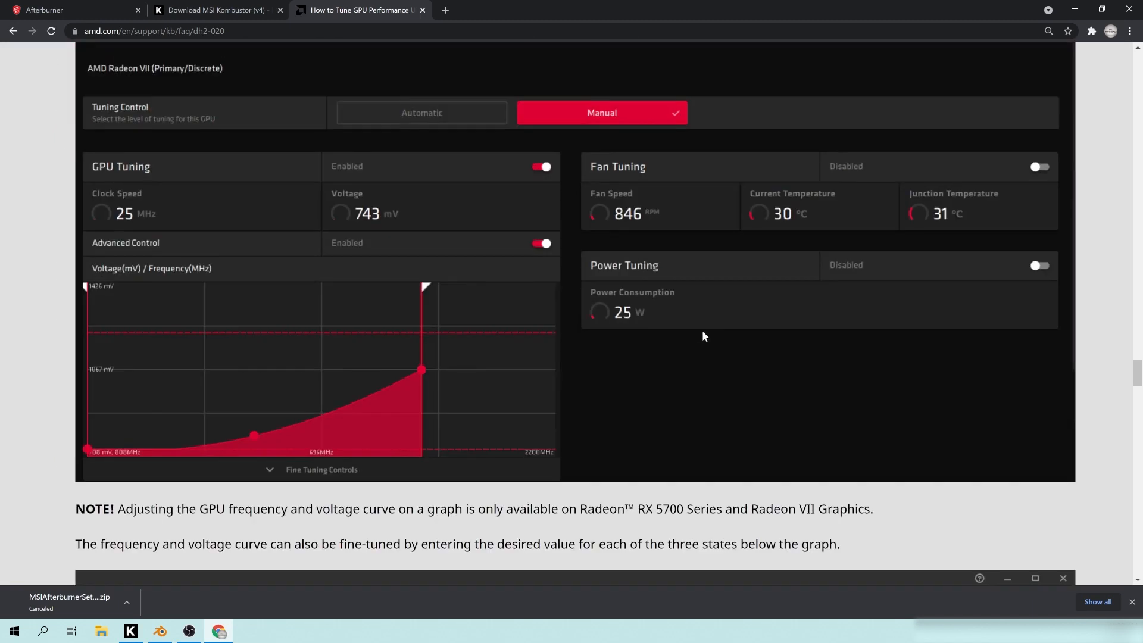
scroll(913, 363, "down", 3)
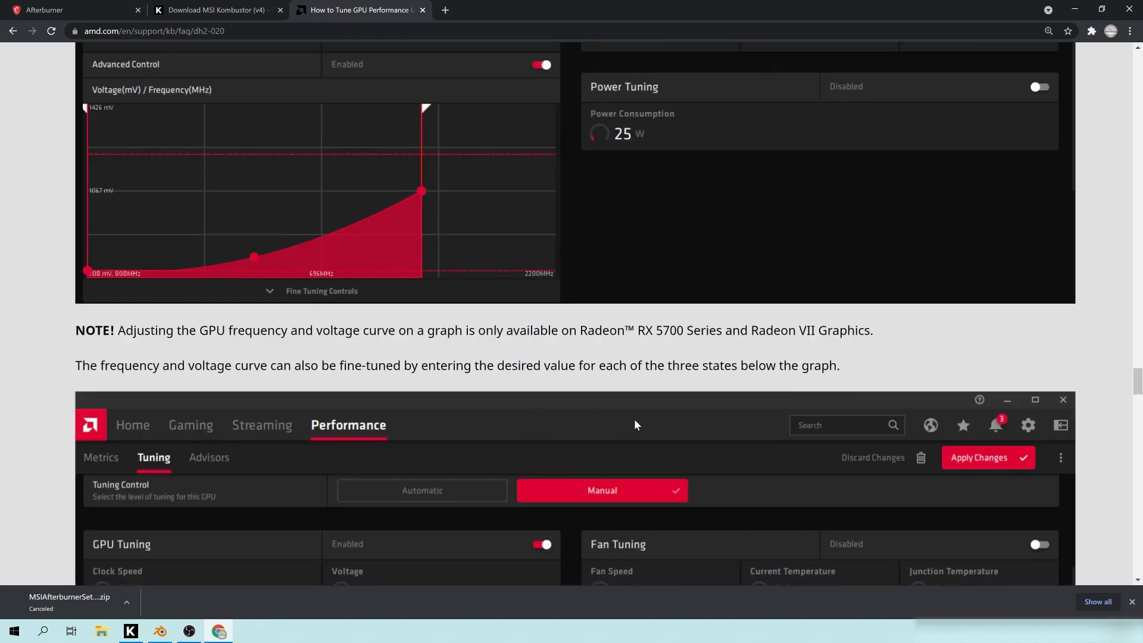
scroll(649, 411, "down", 5)
Step: Minimize the browser and launch MSI Afterburner from the desktop
left_click(1074, 9)
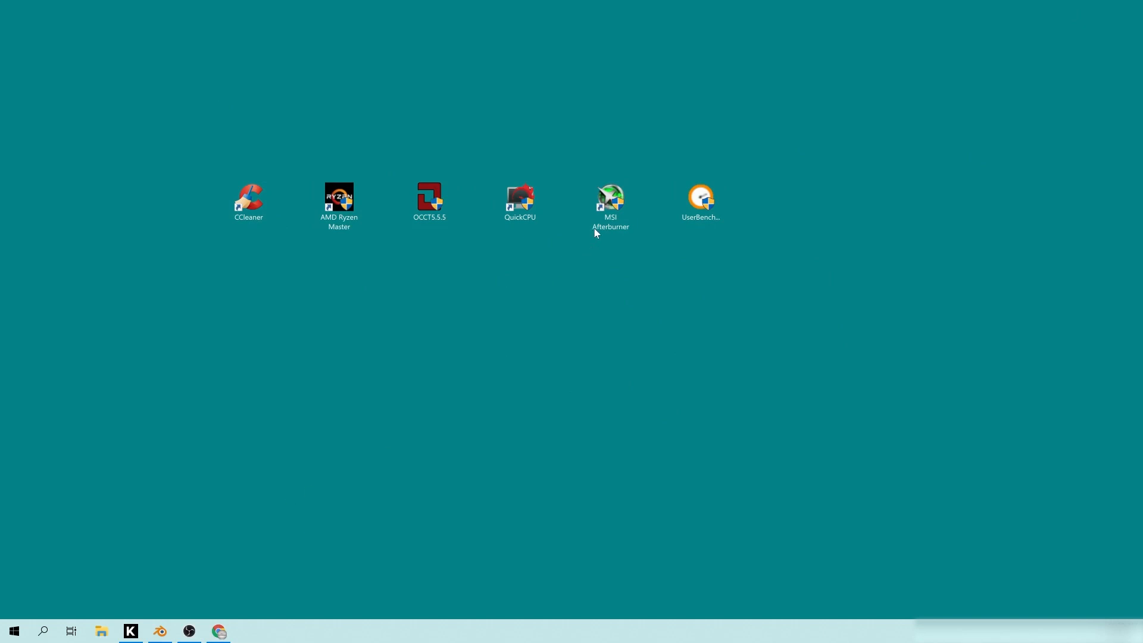
left_click(608, 196)
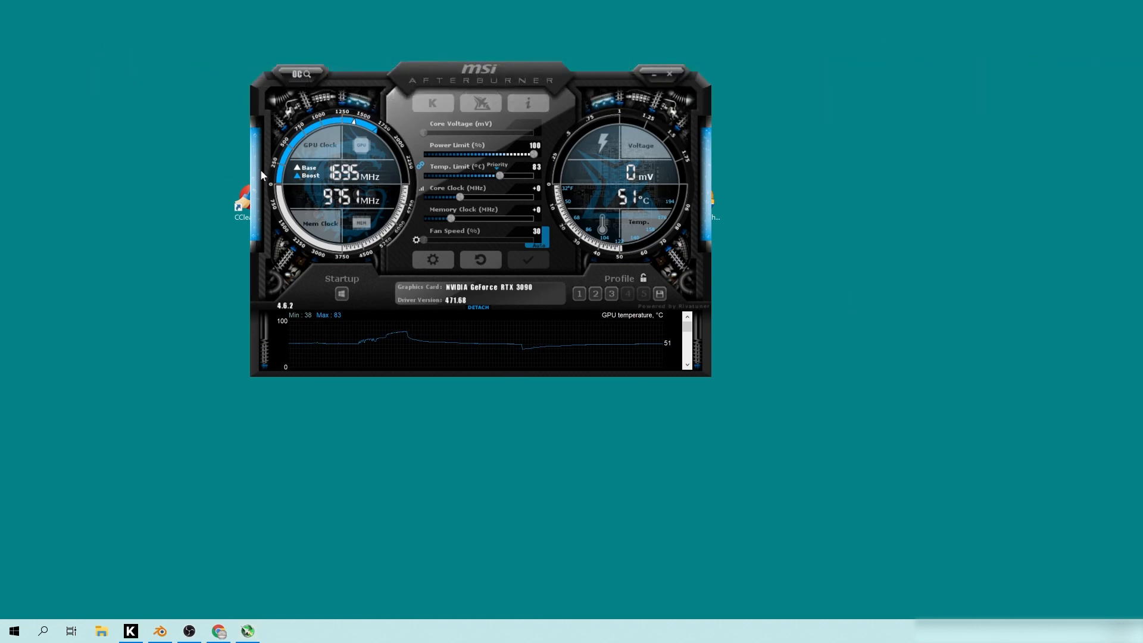
left_click_drag(452, 77, 313, 89)
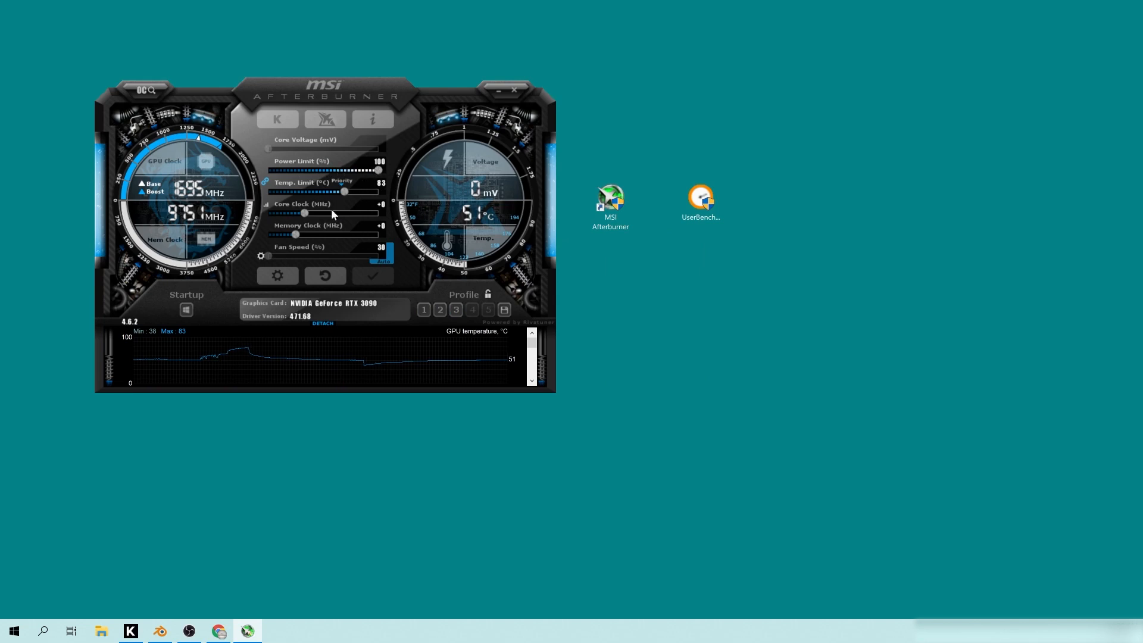
left_click_drag(331, 88, 375, 94)
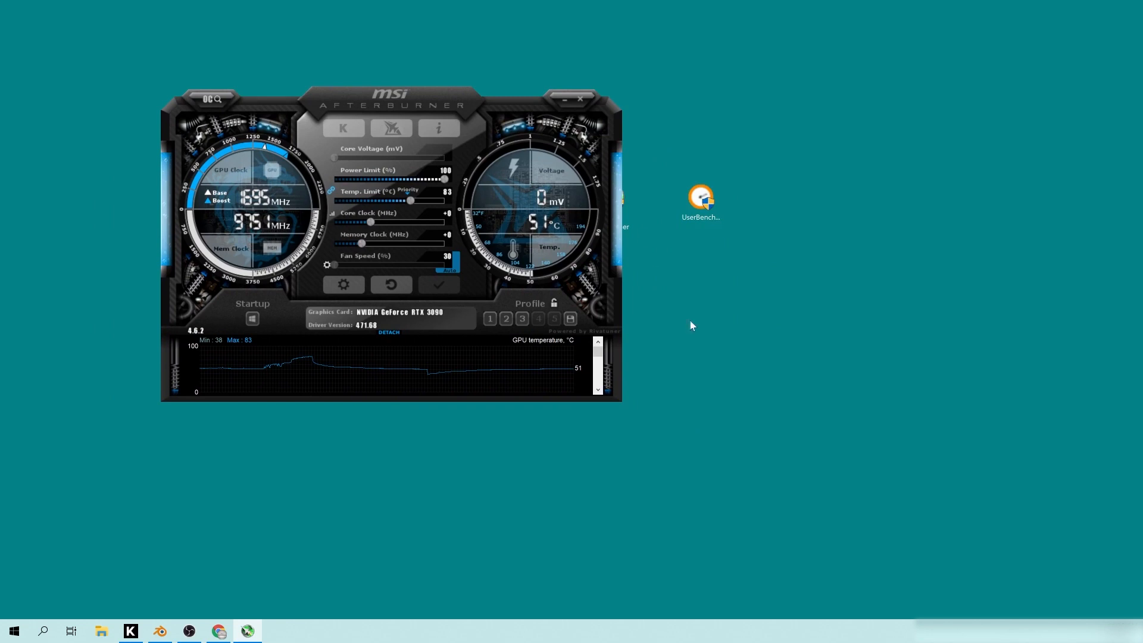
left_click_drag(430, 106, 484, 123)
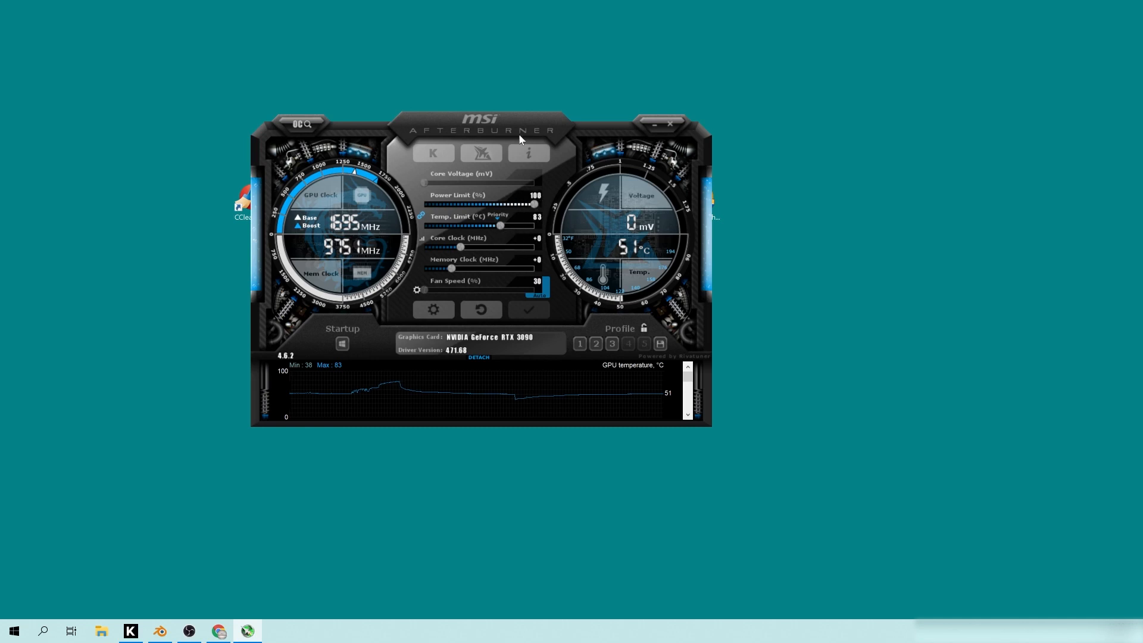
left_click_drag(497, 122, 442, 124)
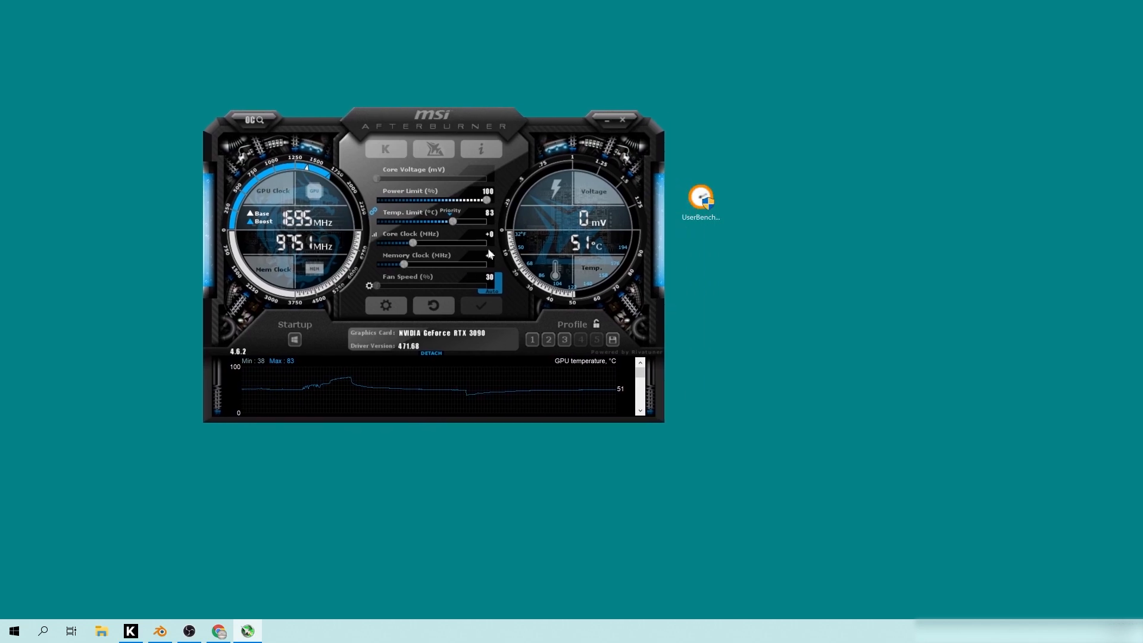
left_click_drag(427, 114, 442, 119)
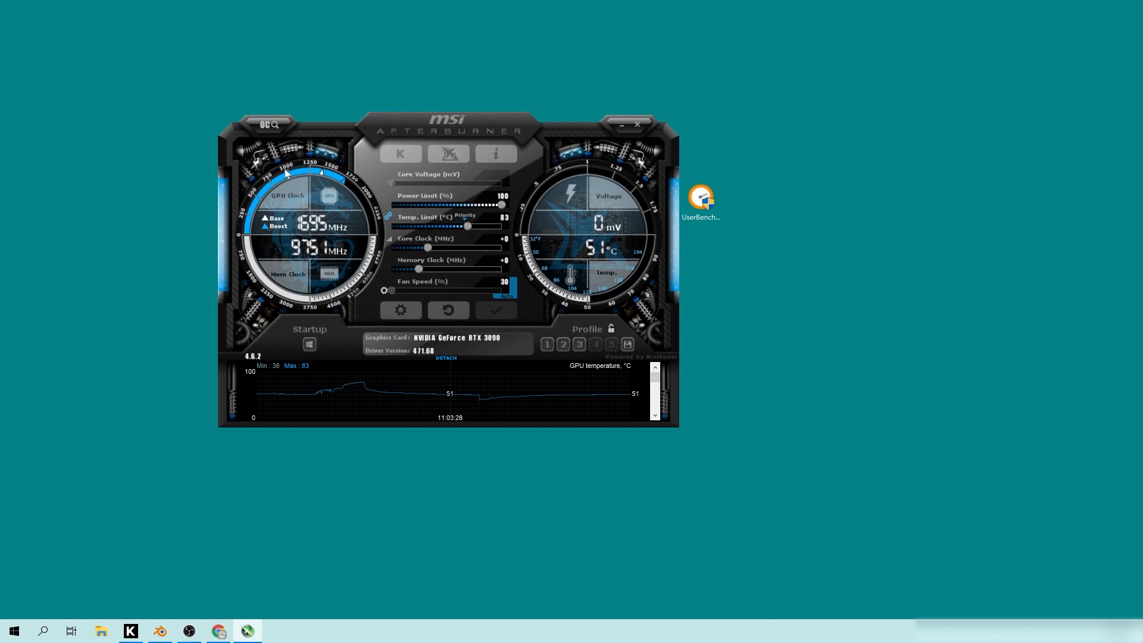
left_click_drag(470, 125, 486, 122)
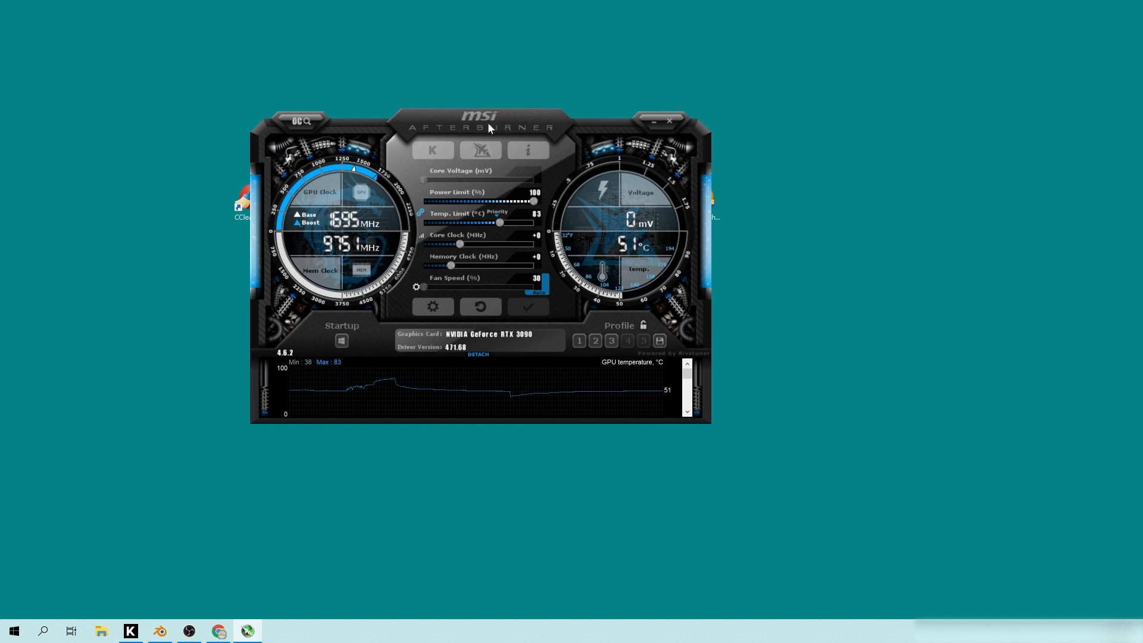
left_click_drag(483, 121, 514, 124)
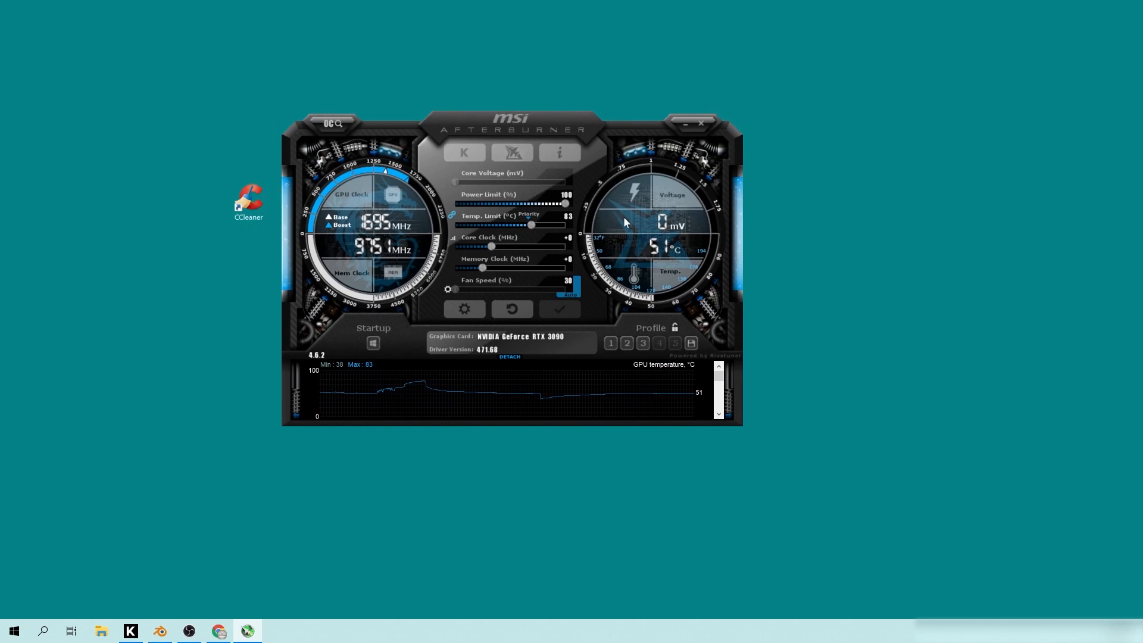
left_click_drag(511, 123, 466, 120)
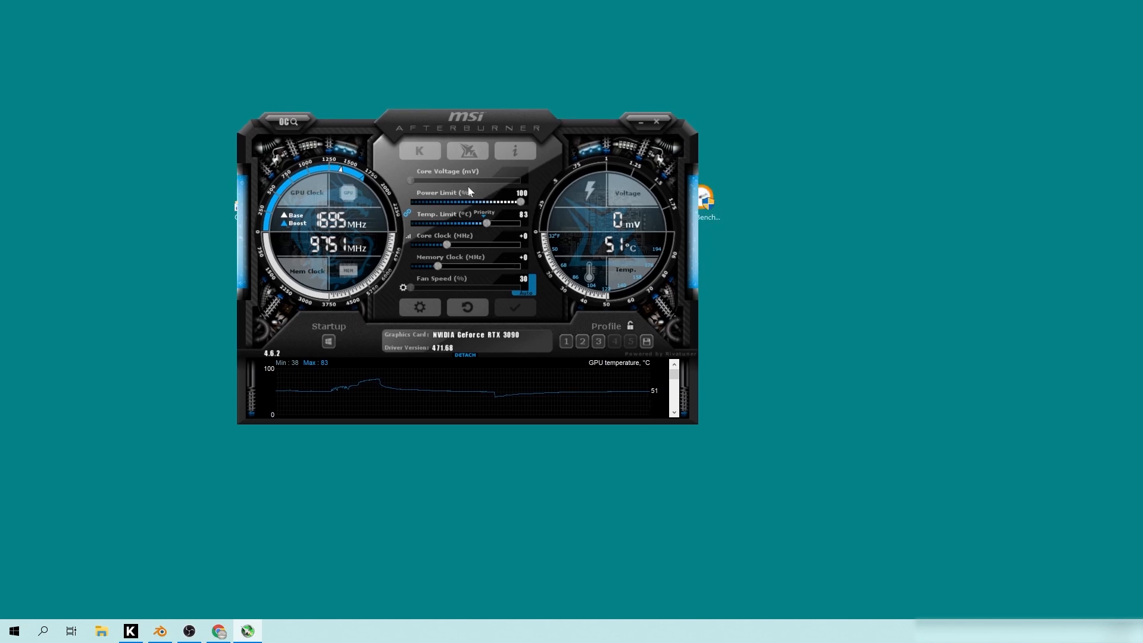
left_click_drag(465, 128, 532, 125)
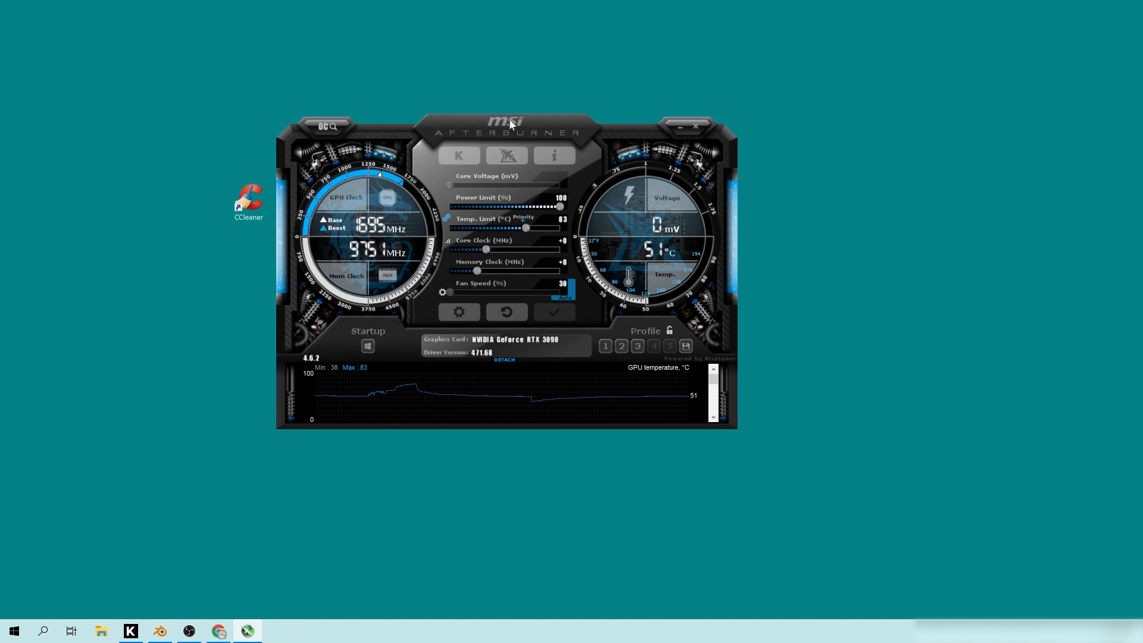
left_click_drag(508, 120, 455, 123)
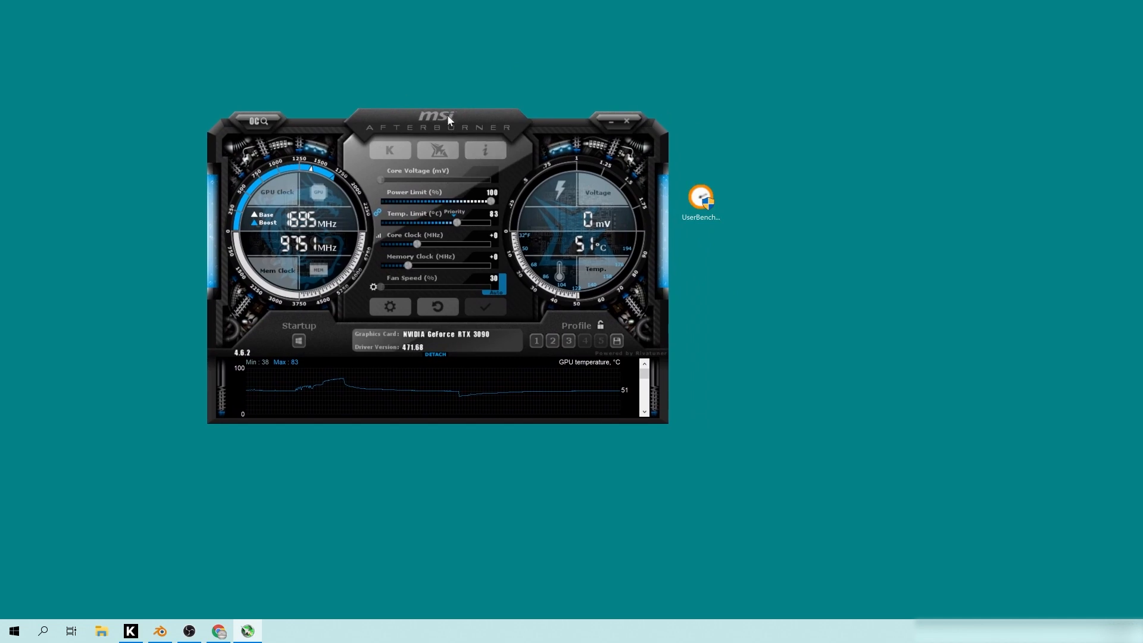
Step: Open Afterburner's user interface properties and select the MSI Cyborg Afterburner skin by Drerex Design
left_click_drag(429, 126, 296, 75)
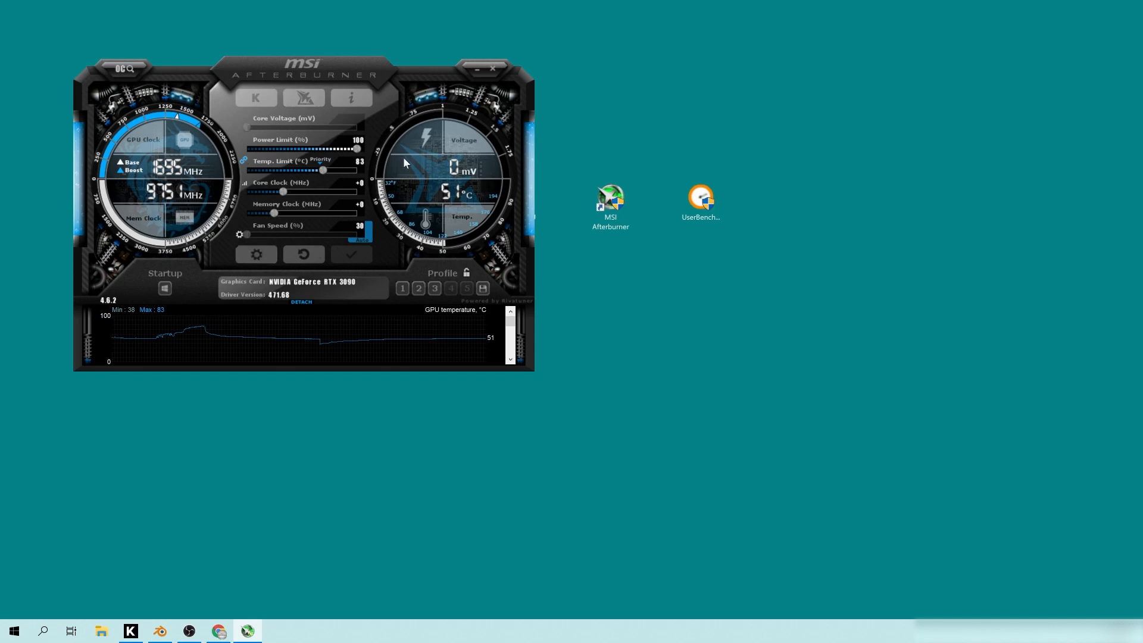
left_click(256, 255)
left_click(289, 78)
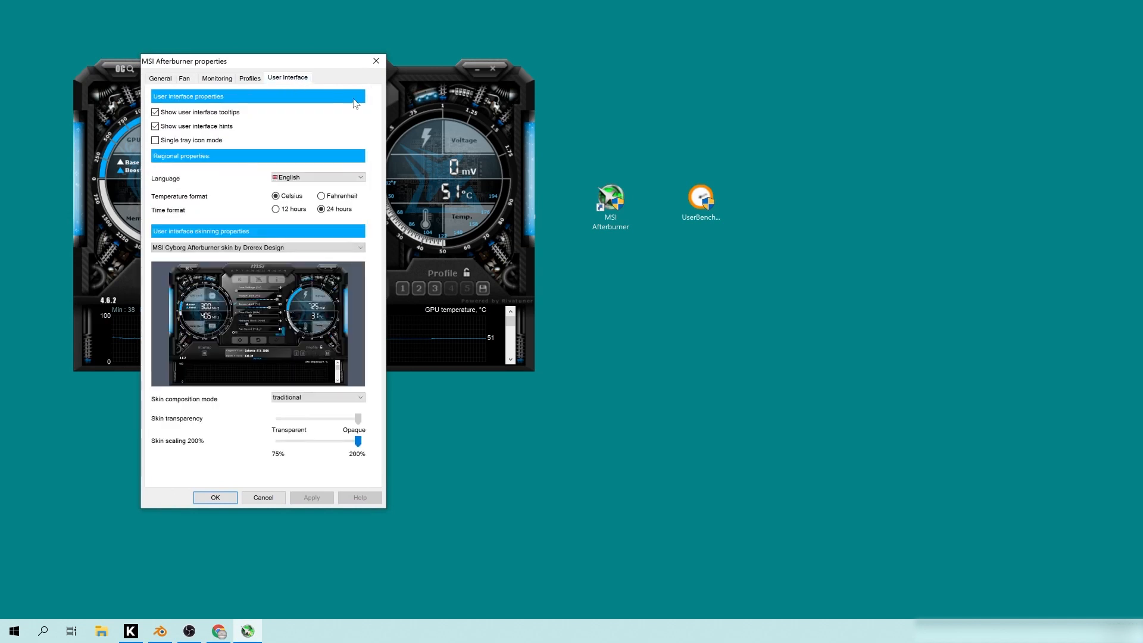
left_click(285, 397)
left_click(286, 398)
left_click(186, 248)
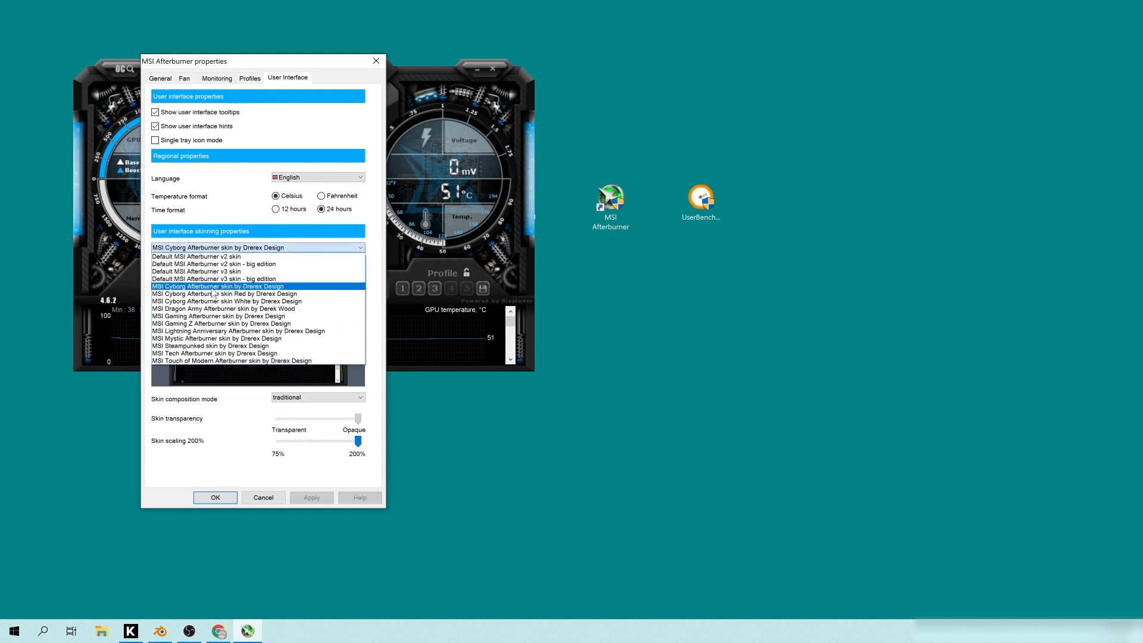
left_click(285, 287)
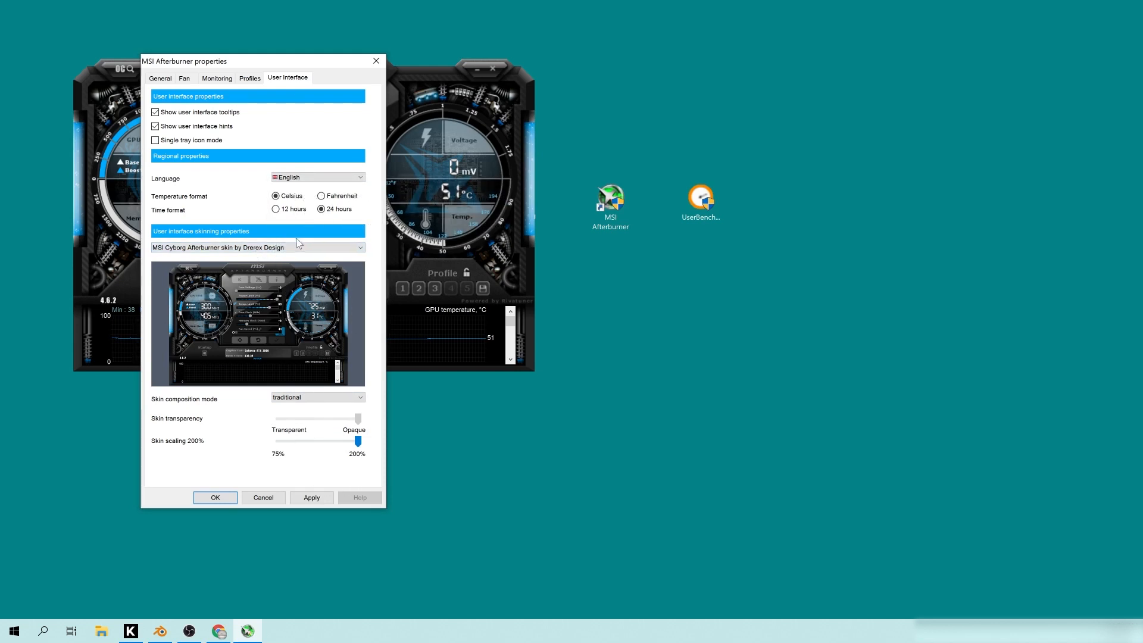
Step: Try the MSI Gaming Z Afterburner skin by Drerex Design and close the properties
left_click(280, 248)
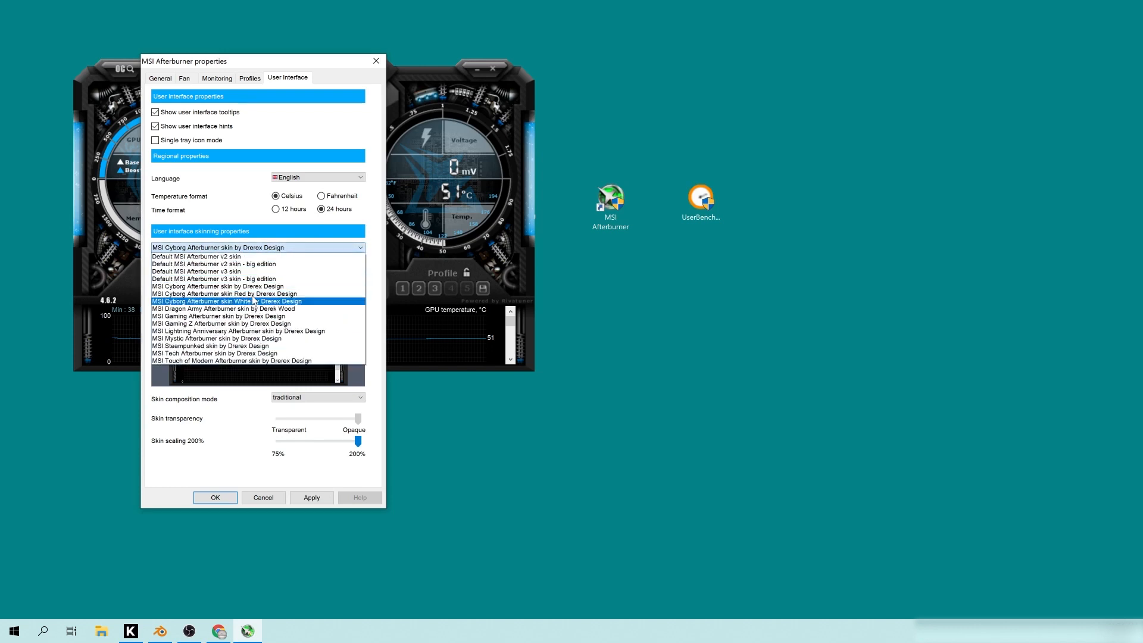
left_click(233, 323)
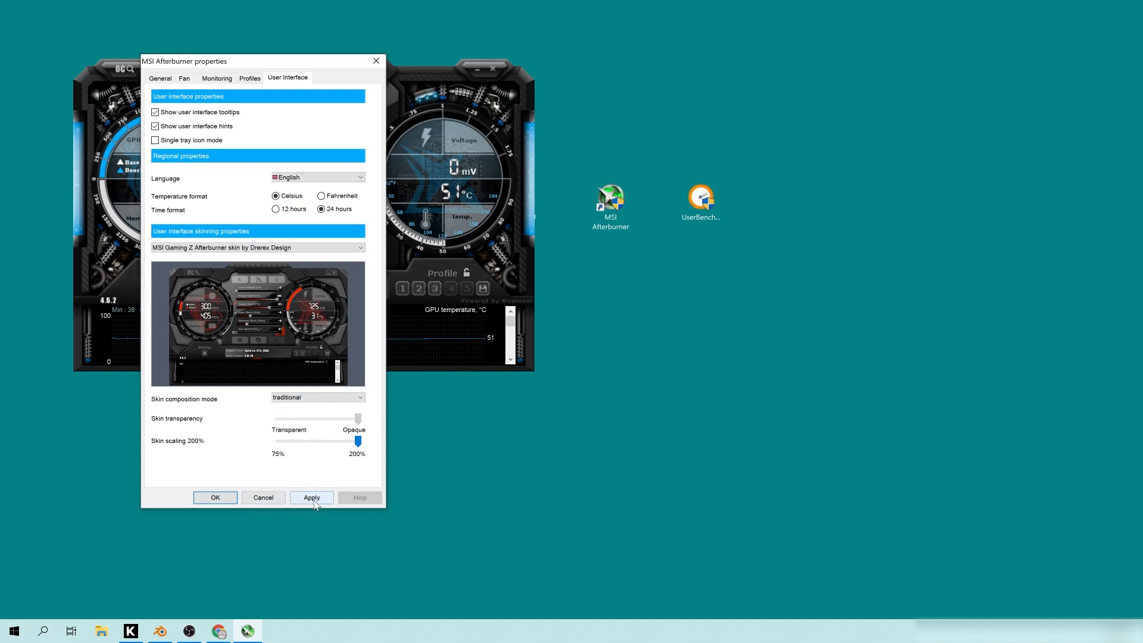
left_click(215, 497)
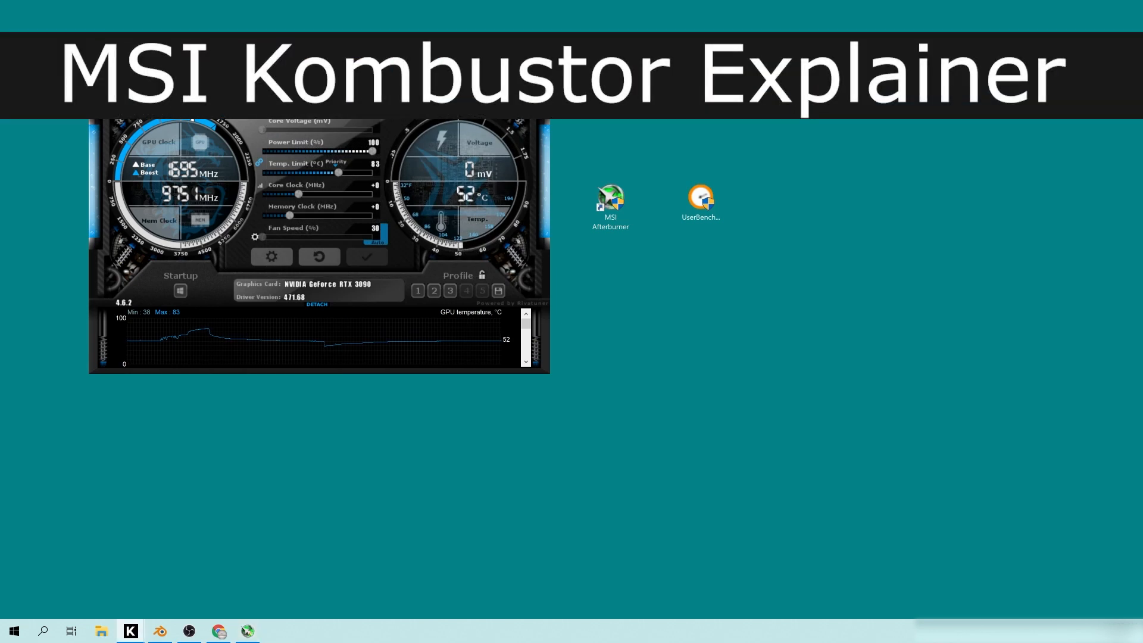
Step: Place the MSI Kombustor window beside Afterburner and select the (GL) PBR-Donut stress test
left_click_drag(870, 248, 621, 125)
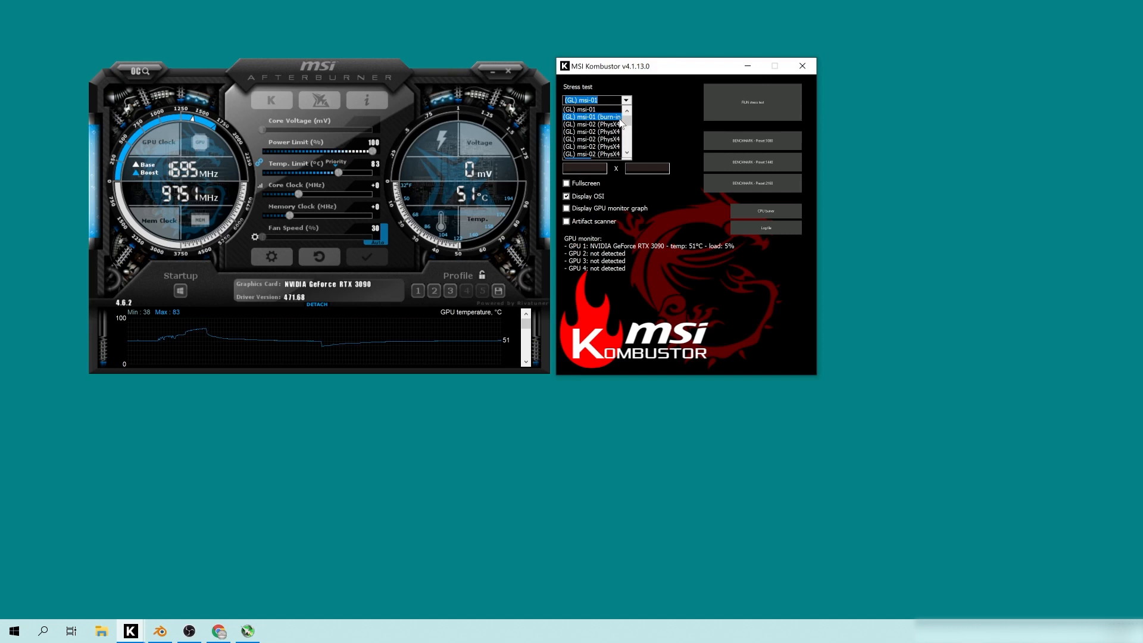
scroll(613, 149, "down", 2)
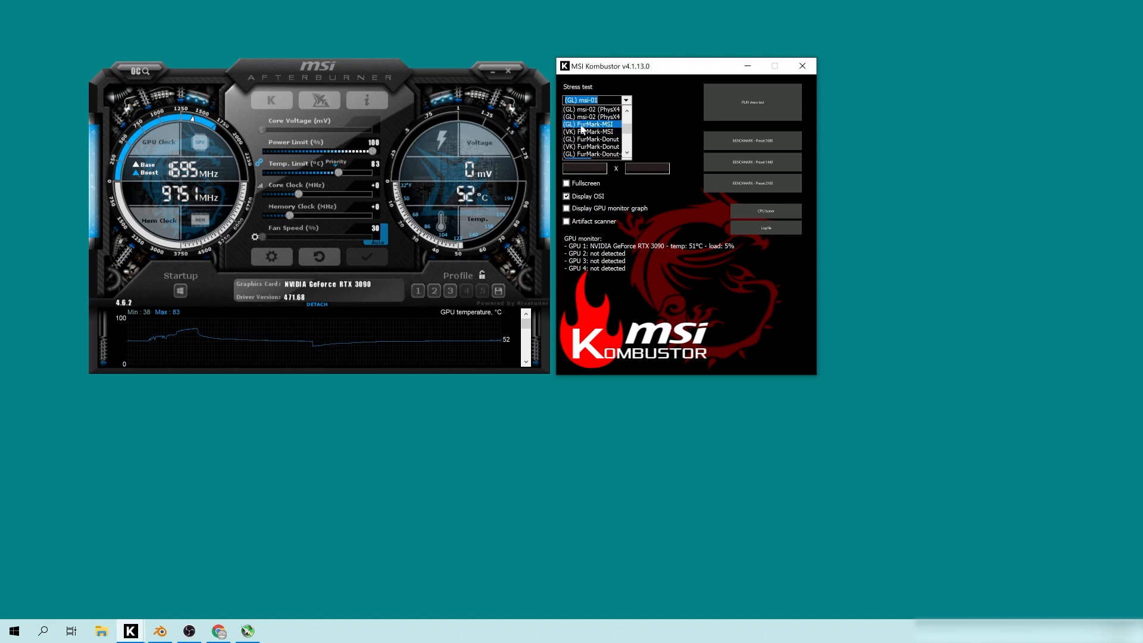
scroll(592, 134, "down", 2)
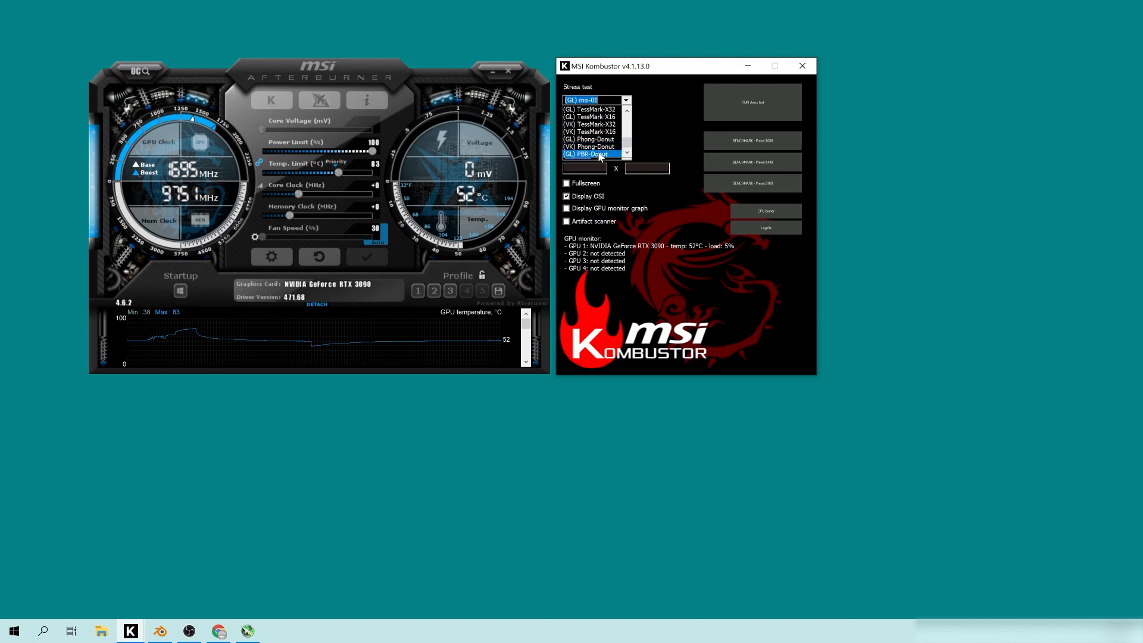
left_click(585, 154)
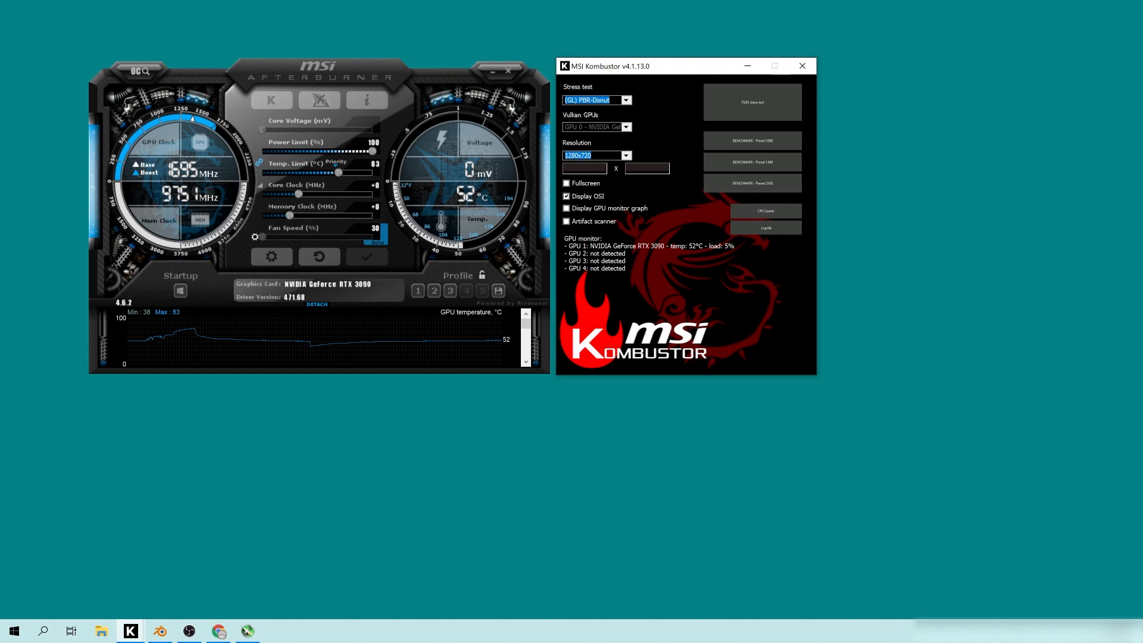
Step: Keep the 1280x720 resolution in Kombustor and run the stress test
left_click(634, 157)
left_click(634, 157)
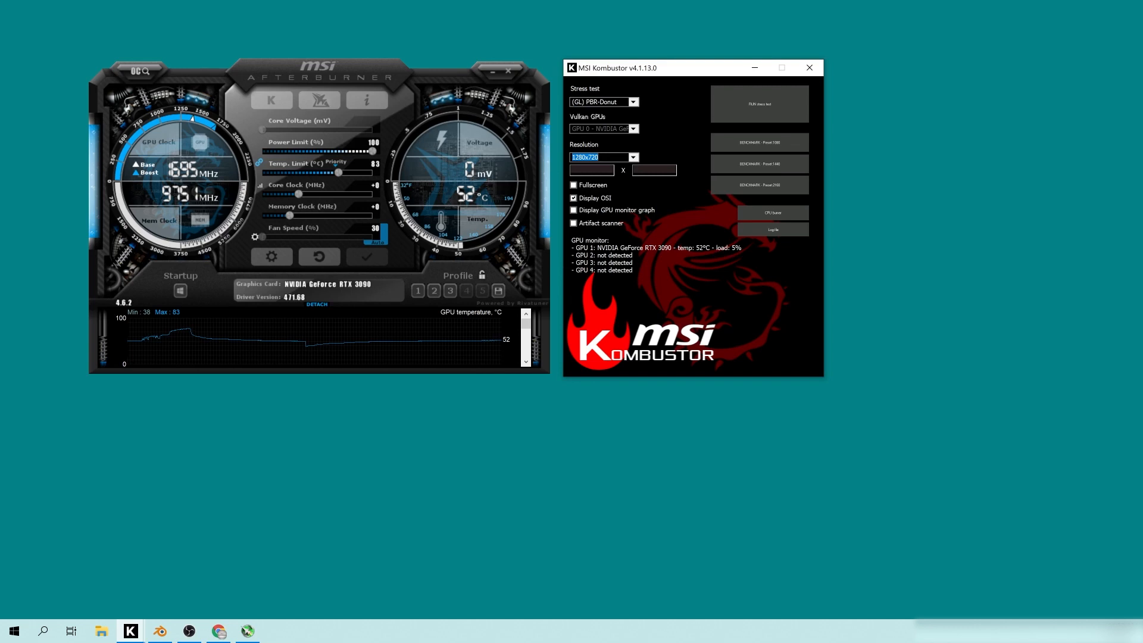
left_click(768, 116)
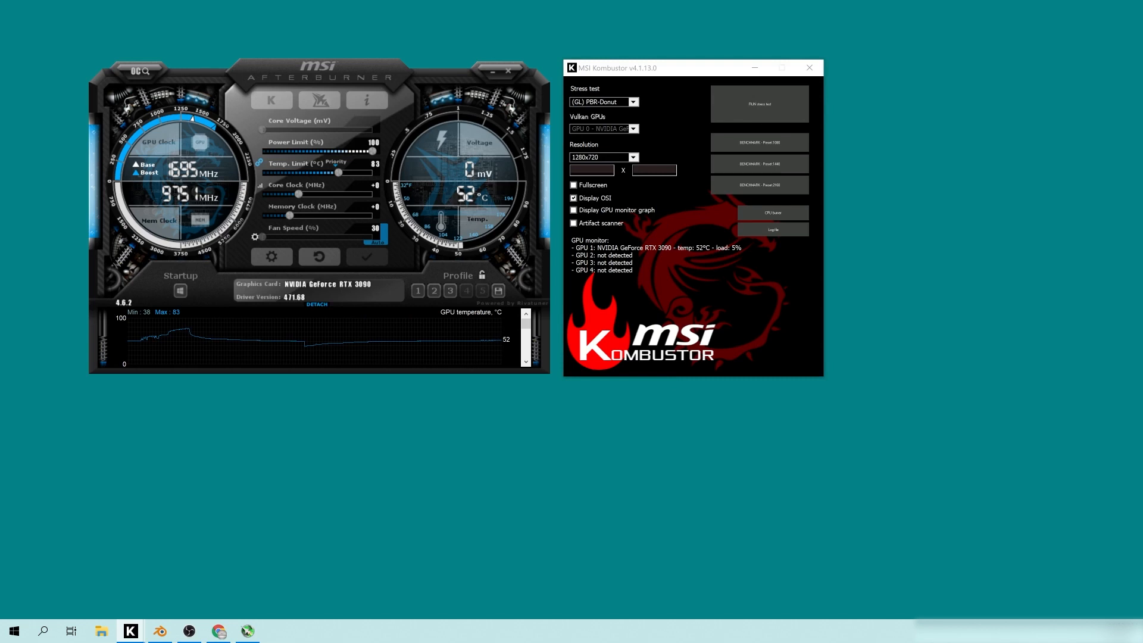
left_click_drag(535, 288, 511, 381)
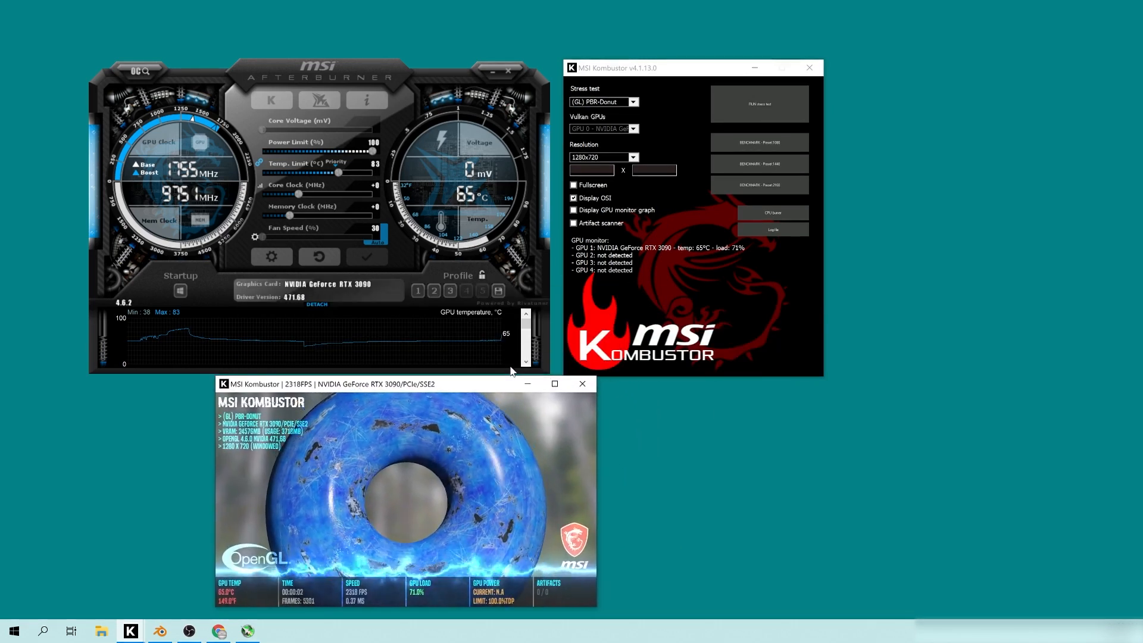
Step: Enlarge the donut stress test window and arrange it beside Afterburner so the GPU clock, temperature and limits can be monitored
left_click_drag(395, 387, 403, 174)
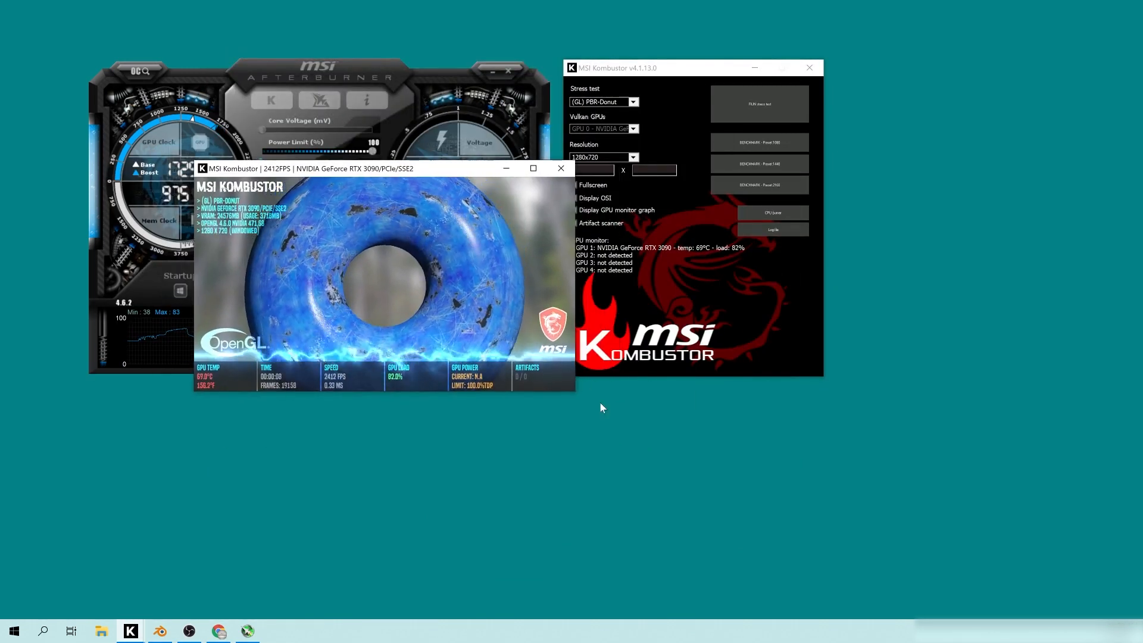
left_click_drag(572, 392, 858, 554)
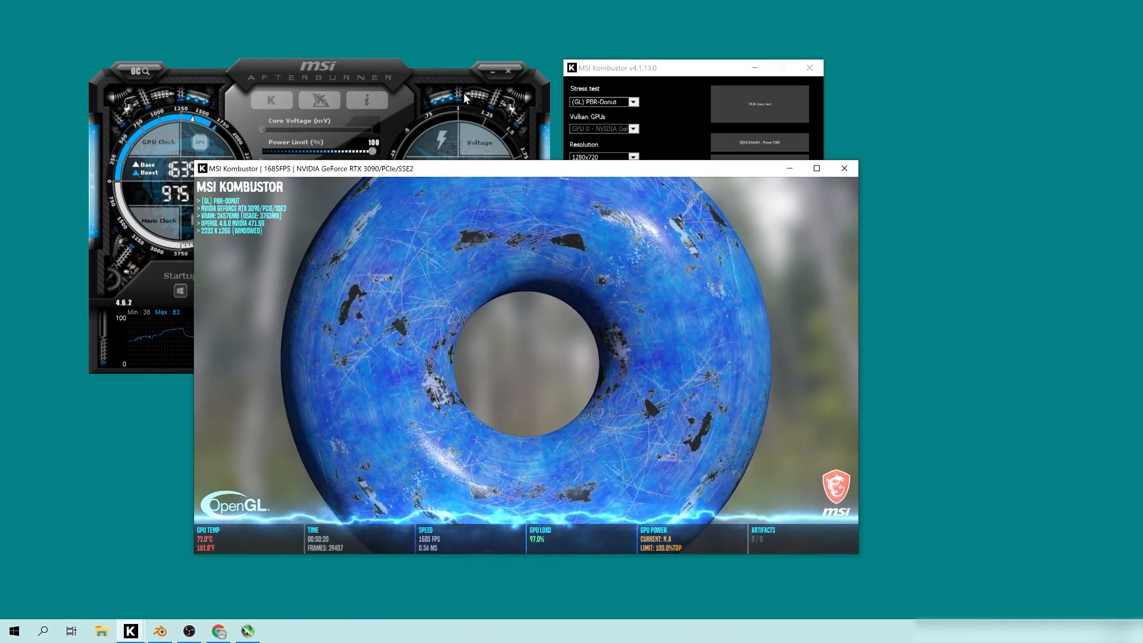
left_click_drag(337, 65, 269, 1)
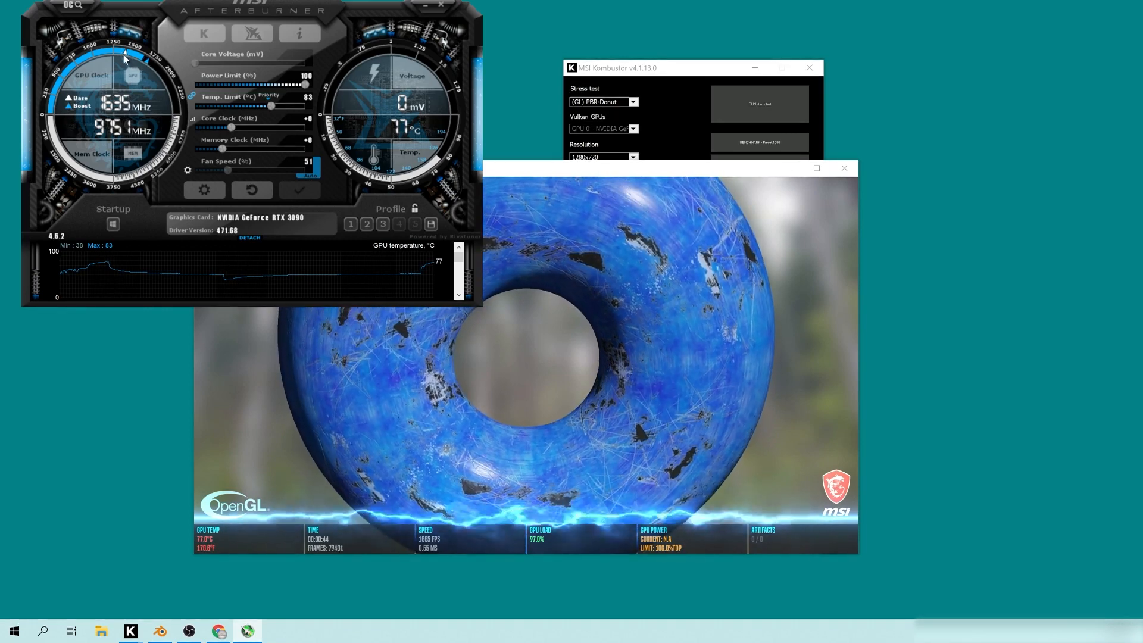
left_click_drag(608, 169, 823, 110)
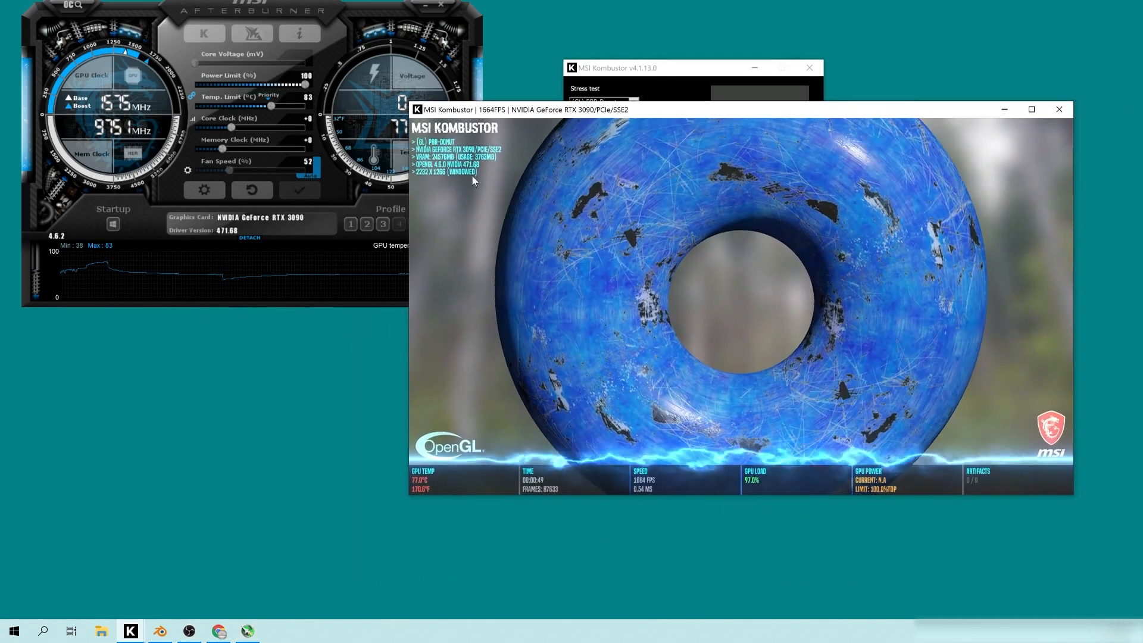
left_click_drag(504, 119, 502, 177)
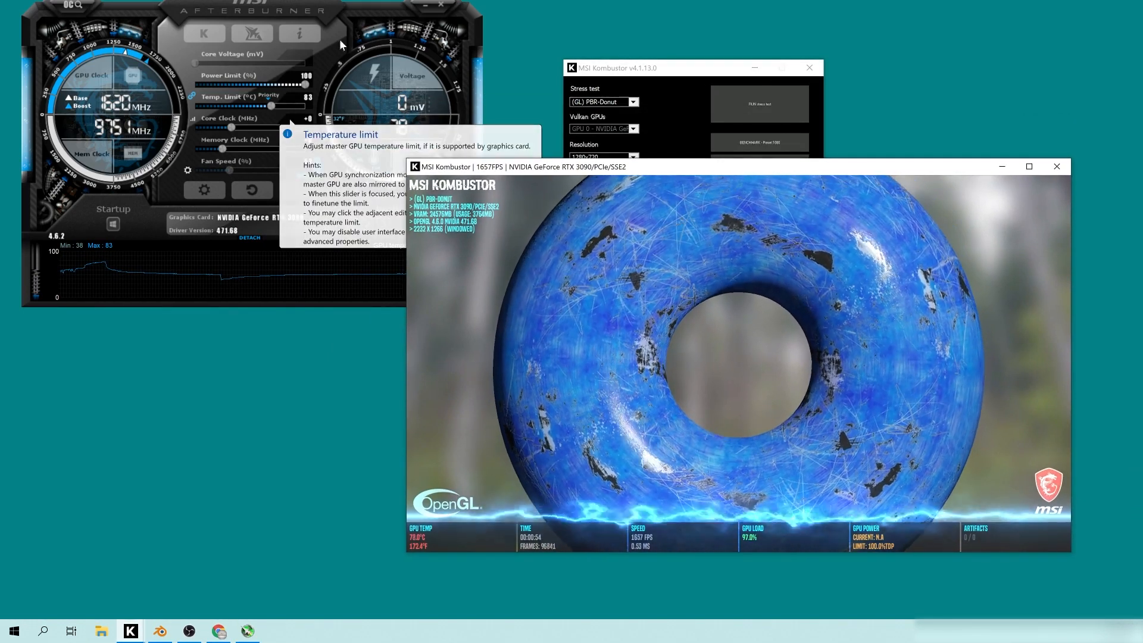
left_click(286, 9)
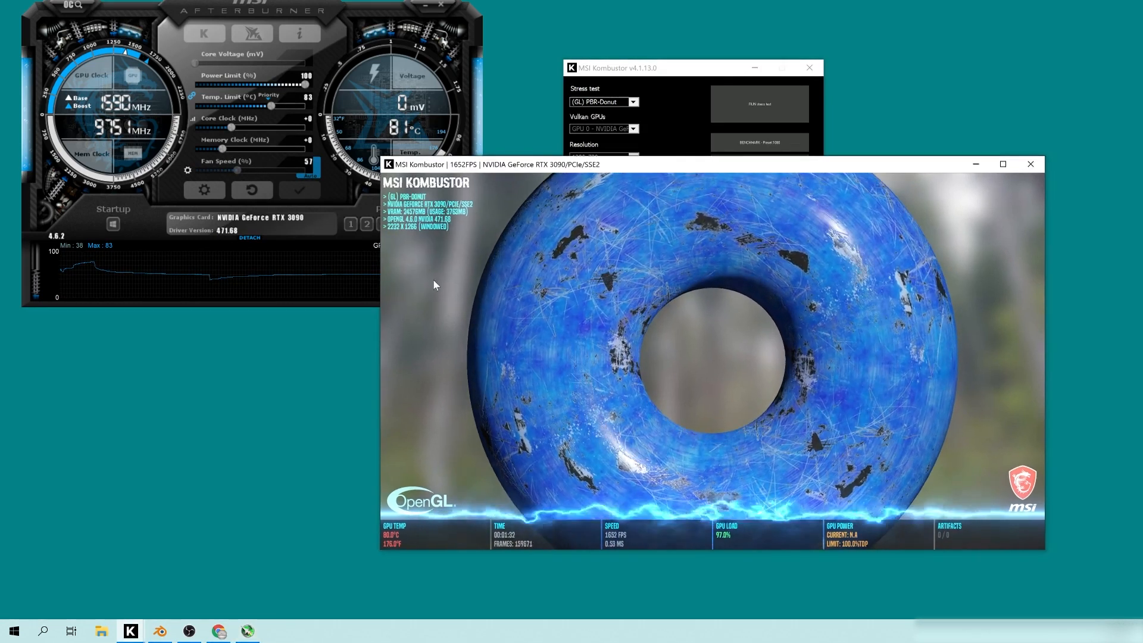
left_click_drag(469, 168, 493, 193)
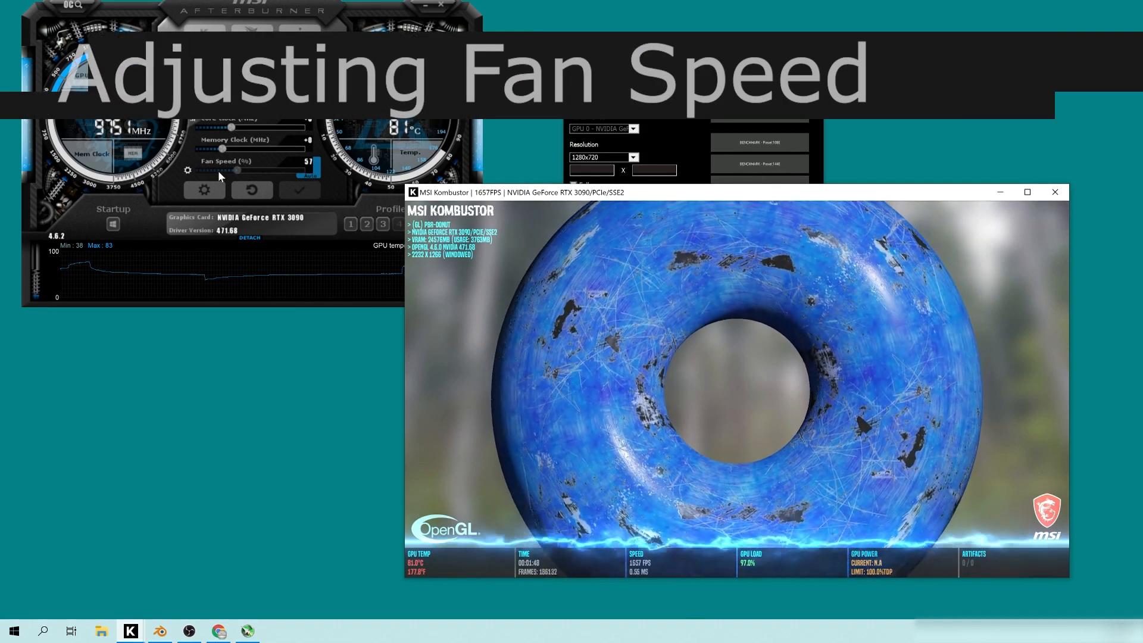
Step: Turn off automatic fan control in Afterburner, set the fan speed to 100% and apply it
left_click_drag(265, 10, 256, 59)
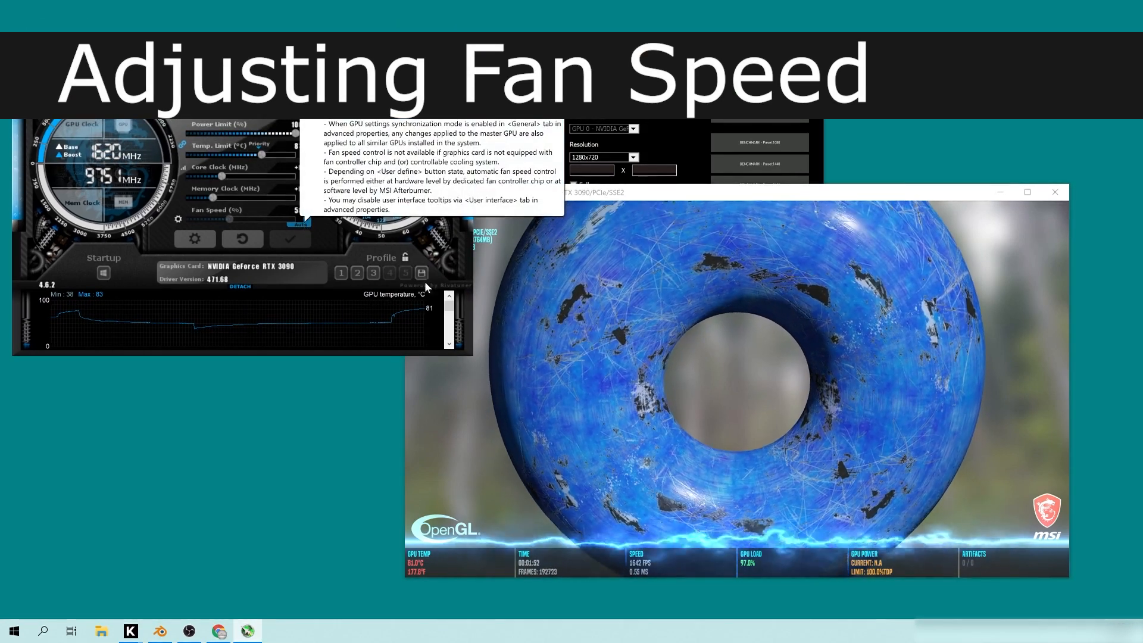
left_click(306, 221)
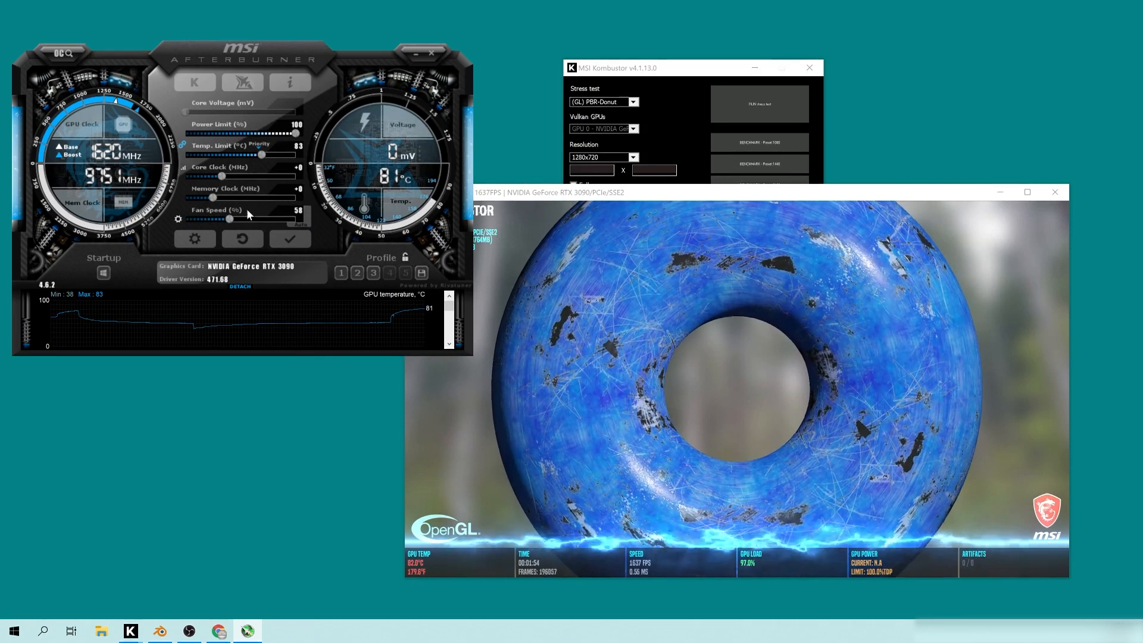
left_click_drag(288, 223, 310, 236)
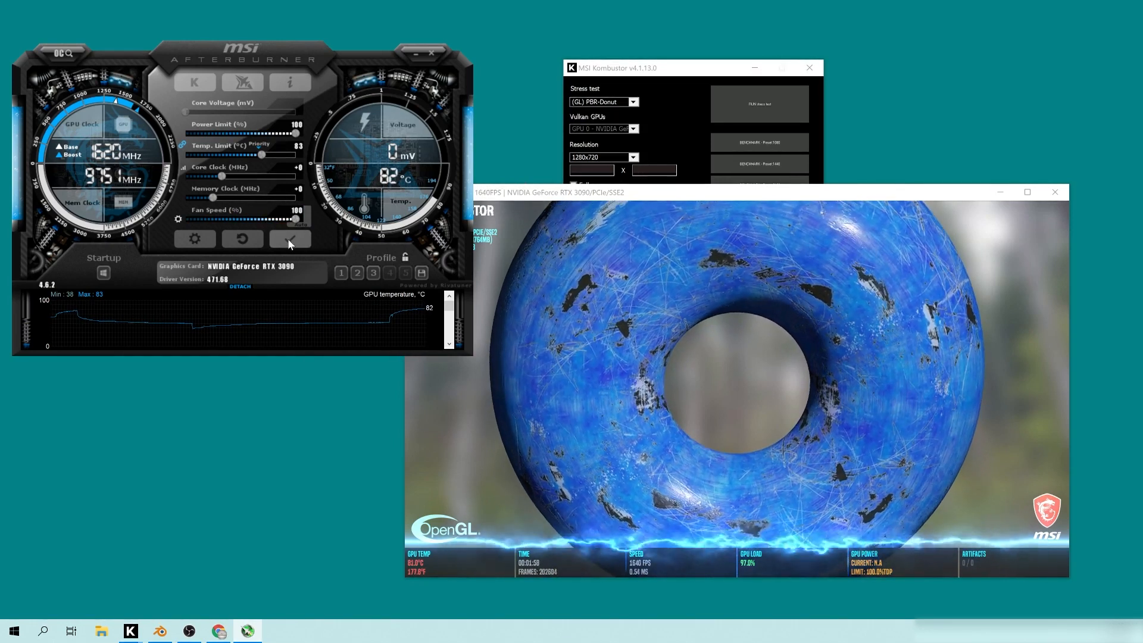
left_click(290, 241)
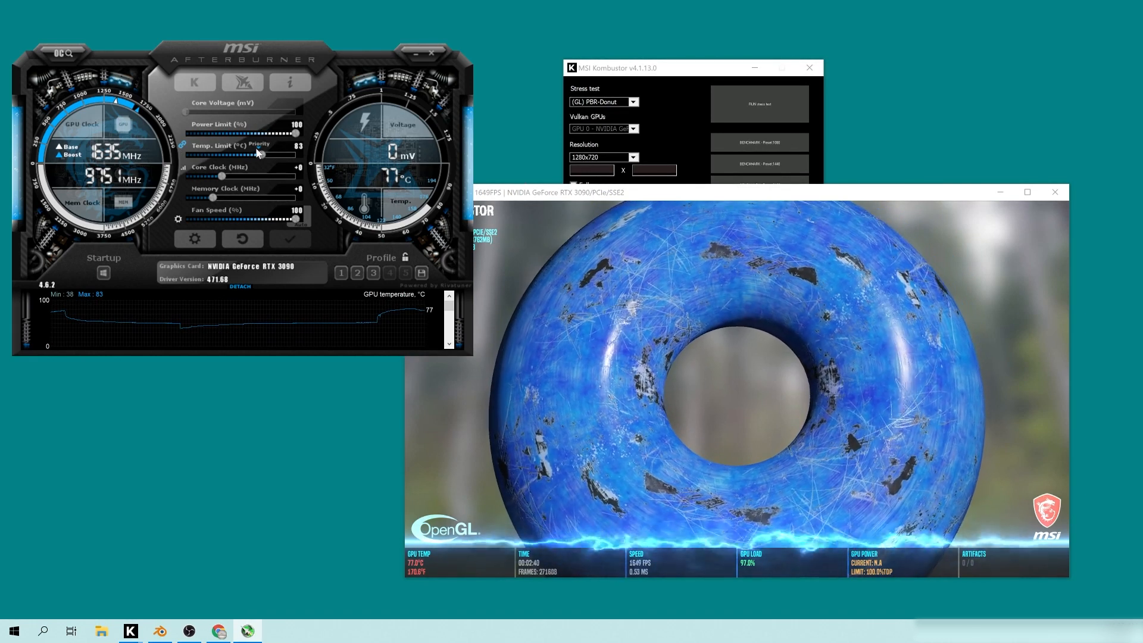
Step: Try different linked temperature limits in Afterburner, ending at 82 °C with a 96% power limit
mouse_move(262, 153)
left_mouse_down()
mouse_move(299, 159)
mouse_move(244, 161)
mouse_move(270, 160)
left_mouse_up()
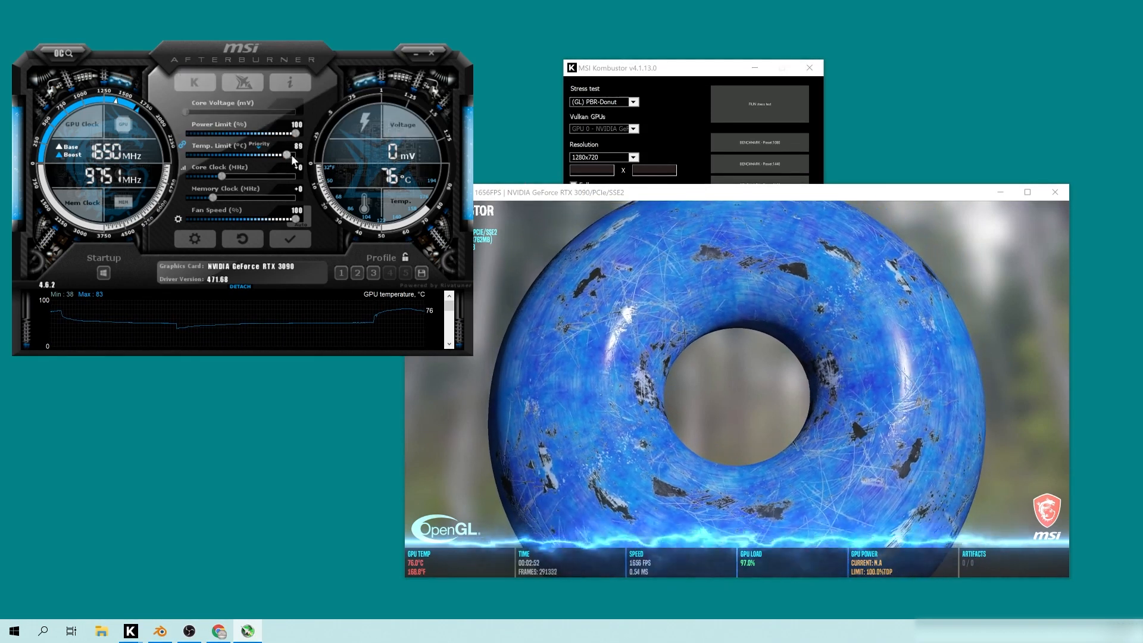
left_click_drag(292, 160, 300, 159)
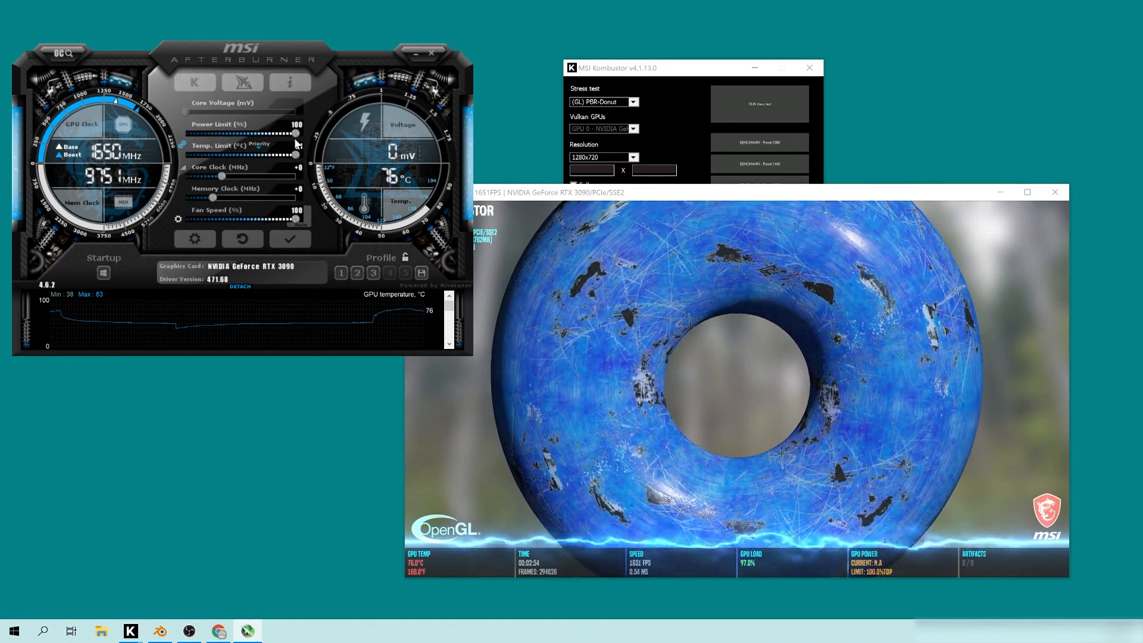
left_click_drag(249, 161, 237, 162)
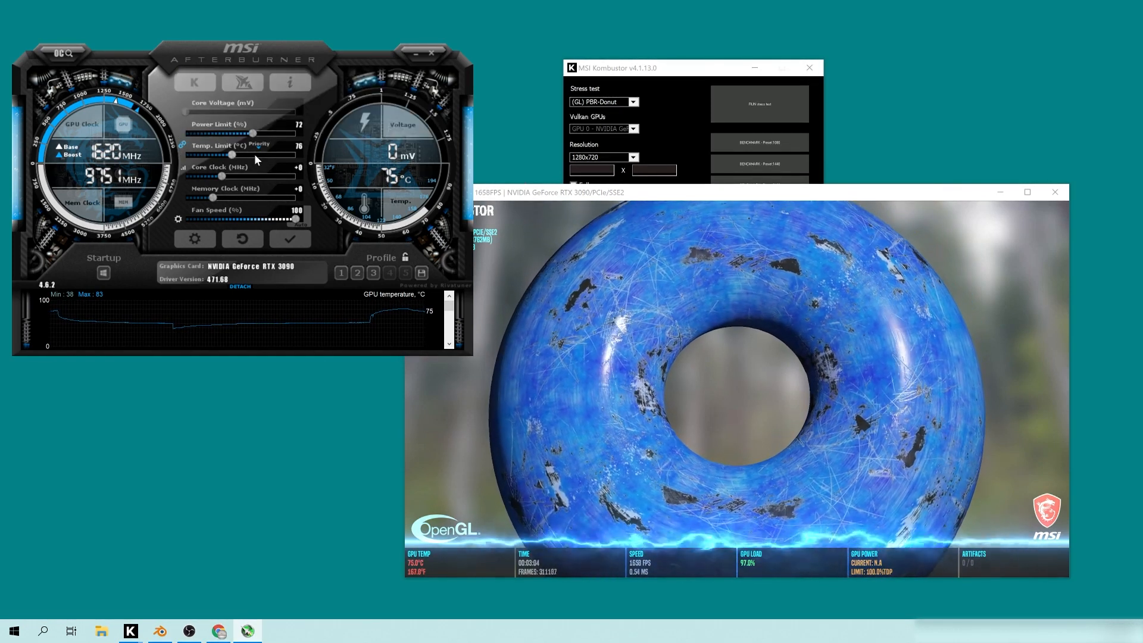
left_click_drag(233, 157, 257, 155)
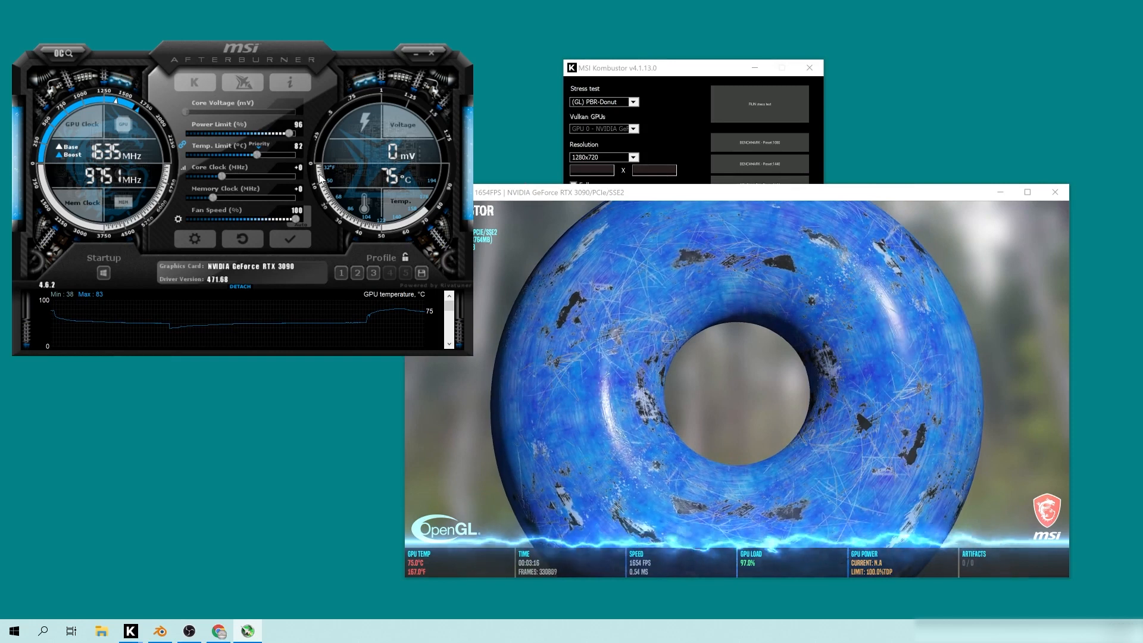
Step: Reposition Afterburner and close the running donut stress test, leaving the Kombustor settings window open
left_click_drag(258, 48, 274, 52)
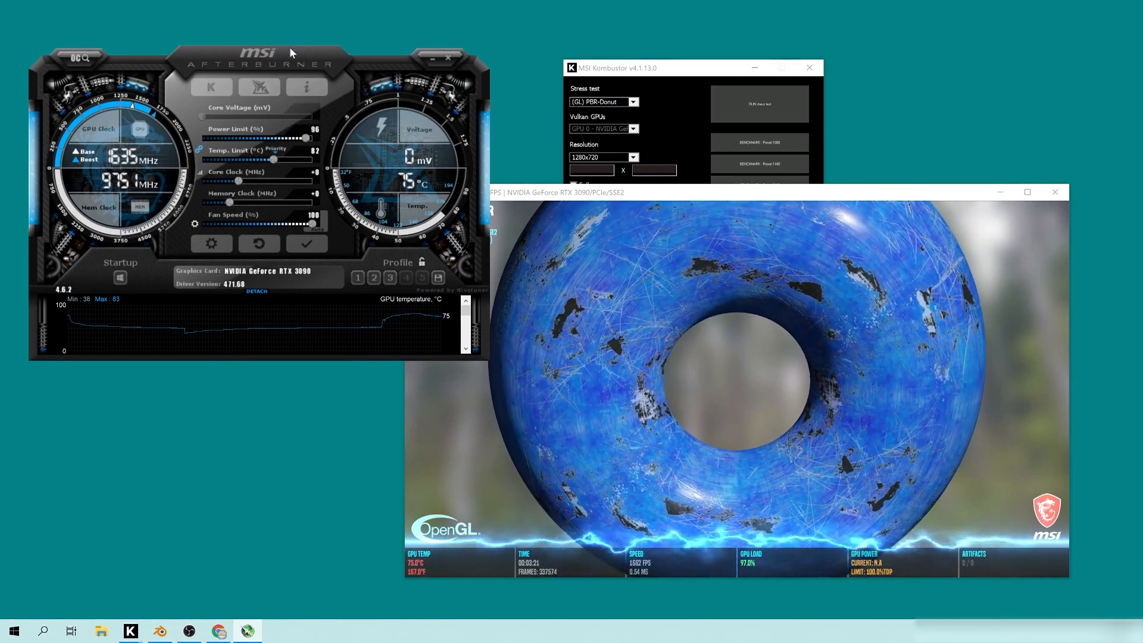
left_click_drag(290, 49, 293, 73)
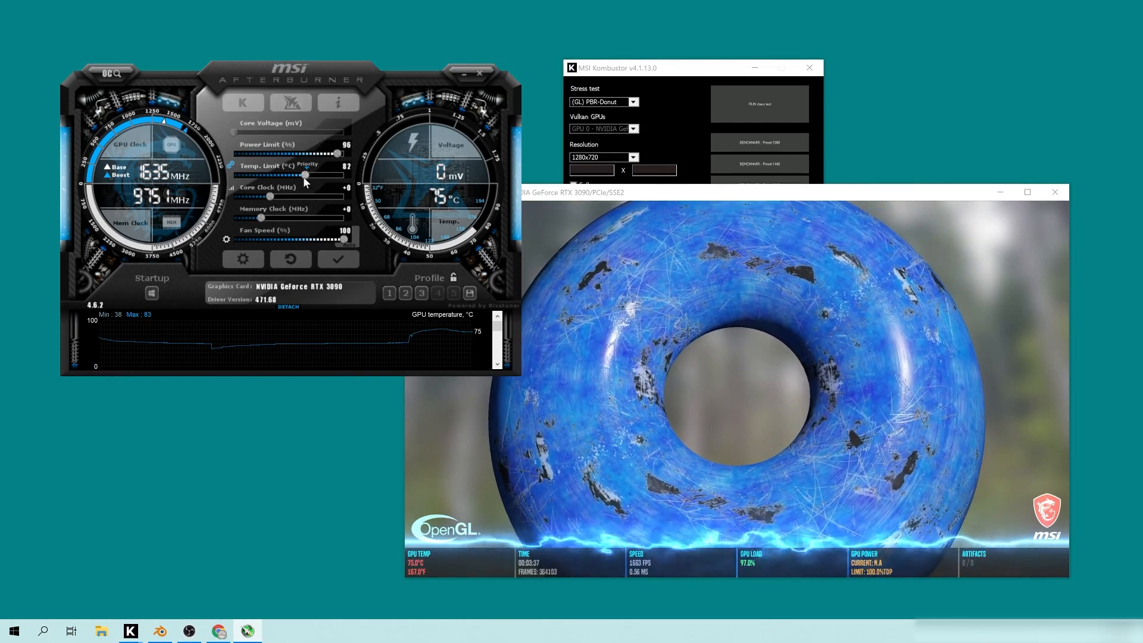
left_click_drag(654, 196, 555, 211)
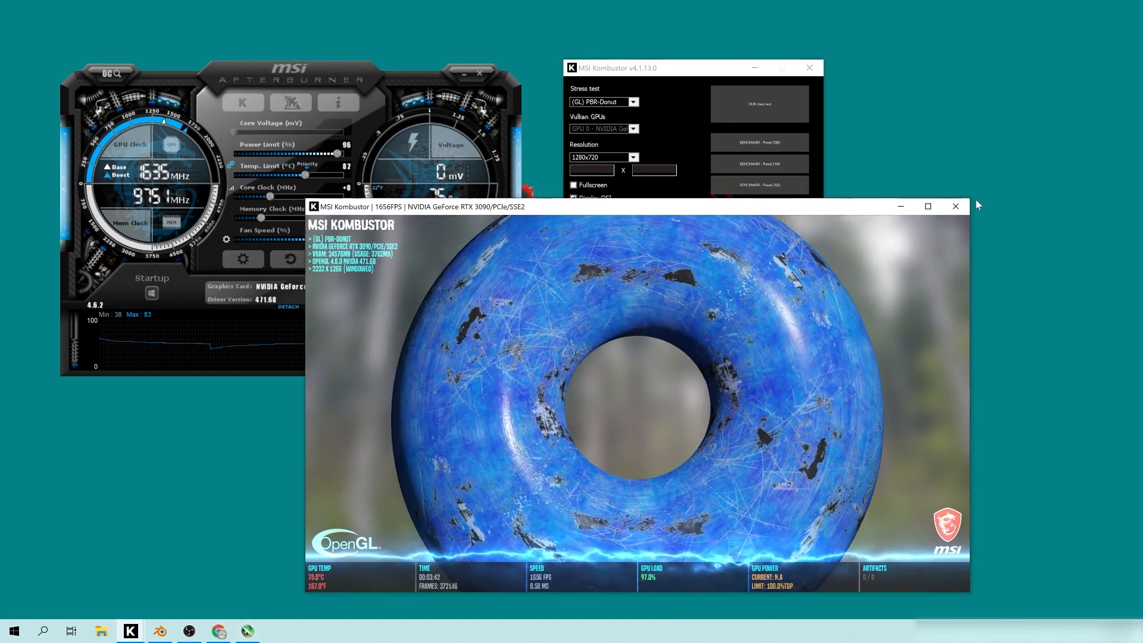
left_click(957, 208)
left_click_drag(316, 69, 291, 55)
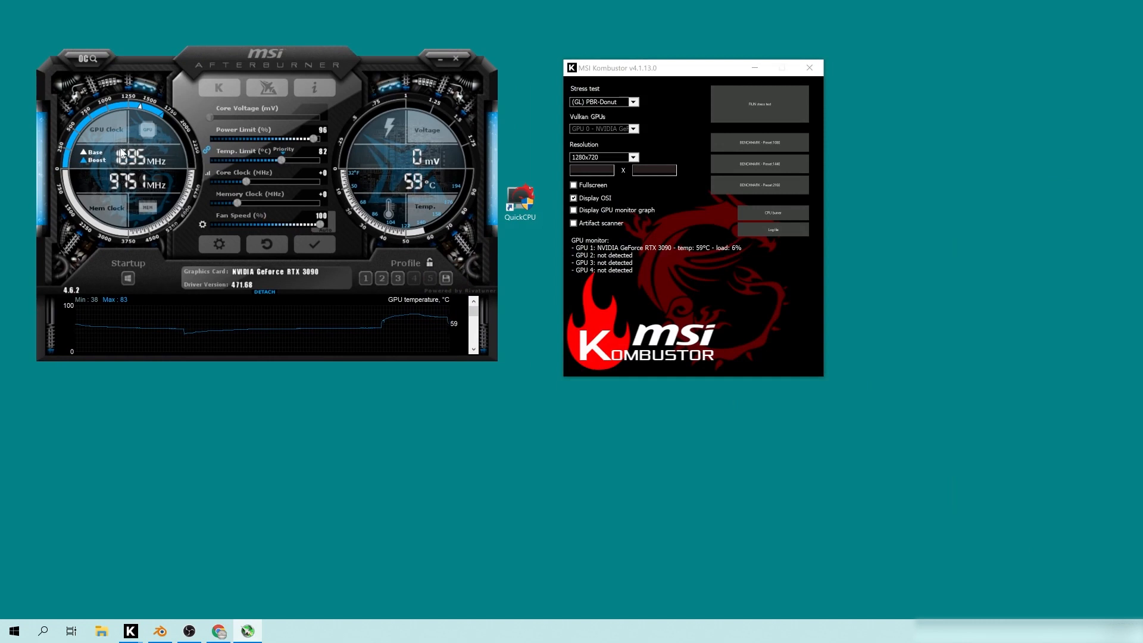
left_click_drag(265, 56, 251, 51)
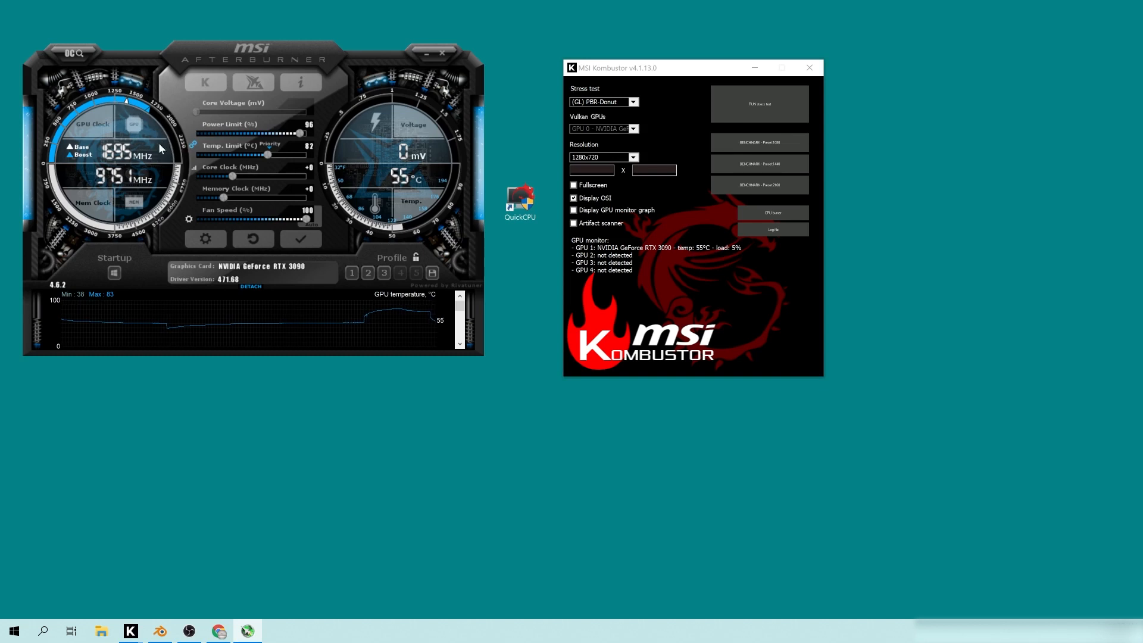
left_click_drag(248, 62, 264, 62)
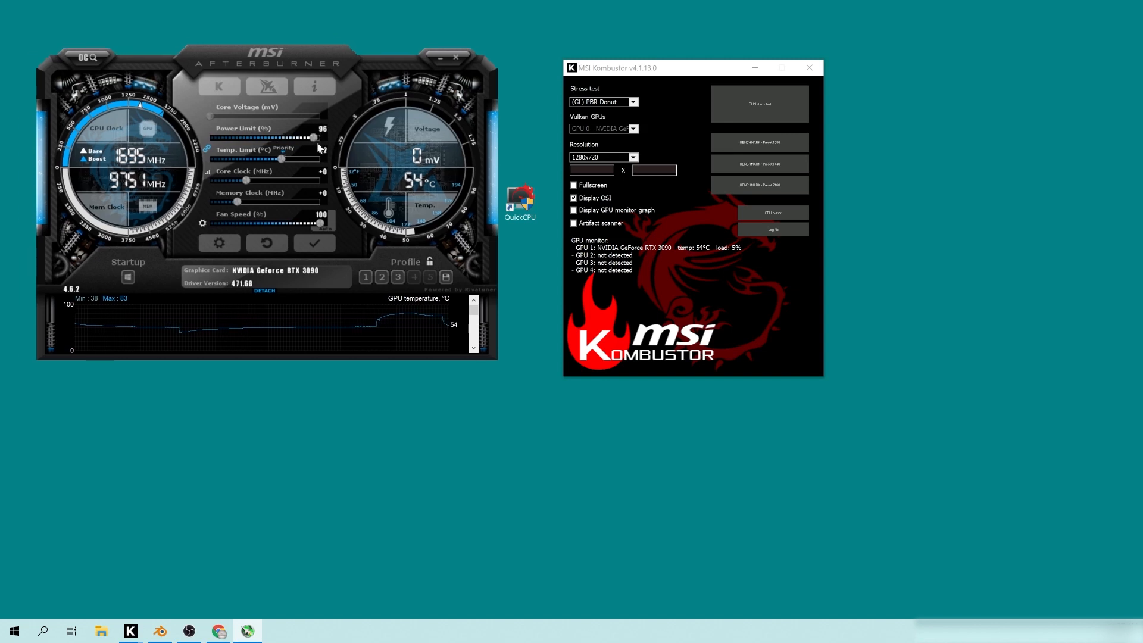
Step: Raise the linked temperature limit to 91 °C with a 100% power limit in Afterburner and reposition its window
mouse_move(275, 159)
left_mouse_down()
mouse_move(324, 162)
mouse_move(287, 165)
left_mouse_up()
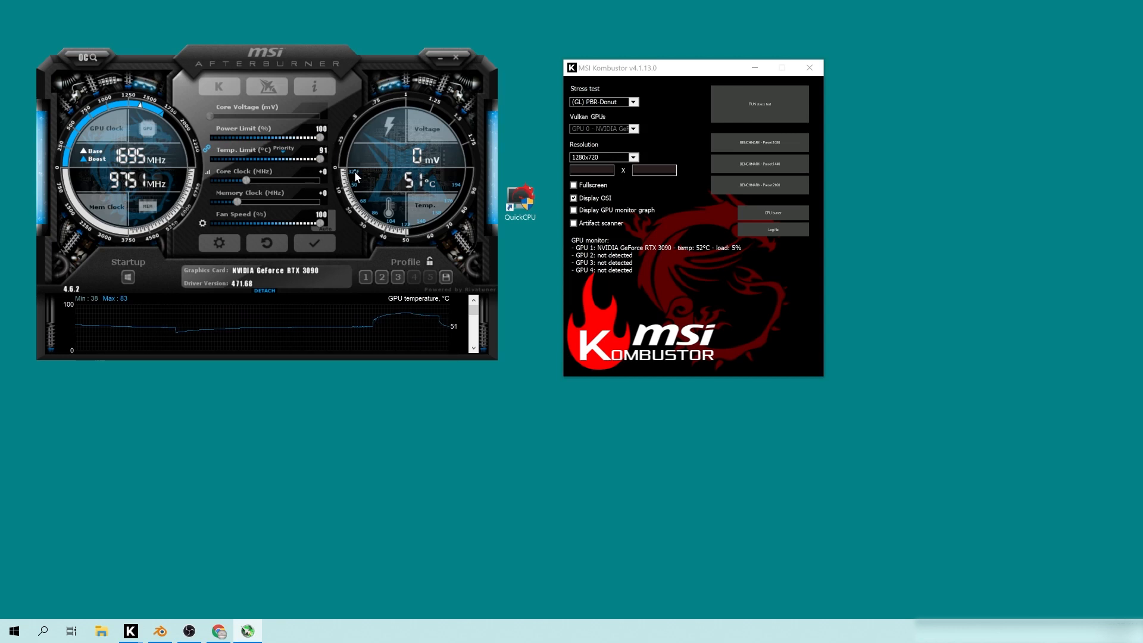
left_click_drag(285, 55, 329, 72)
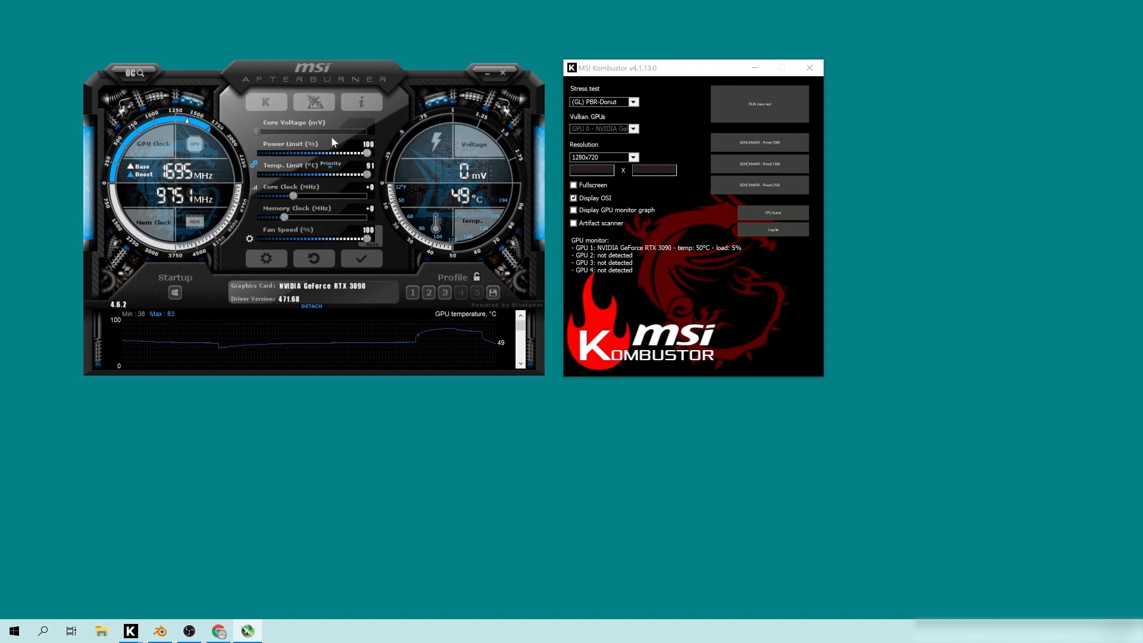
left_click_drag(335, 73, 346, 75)
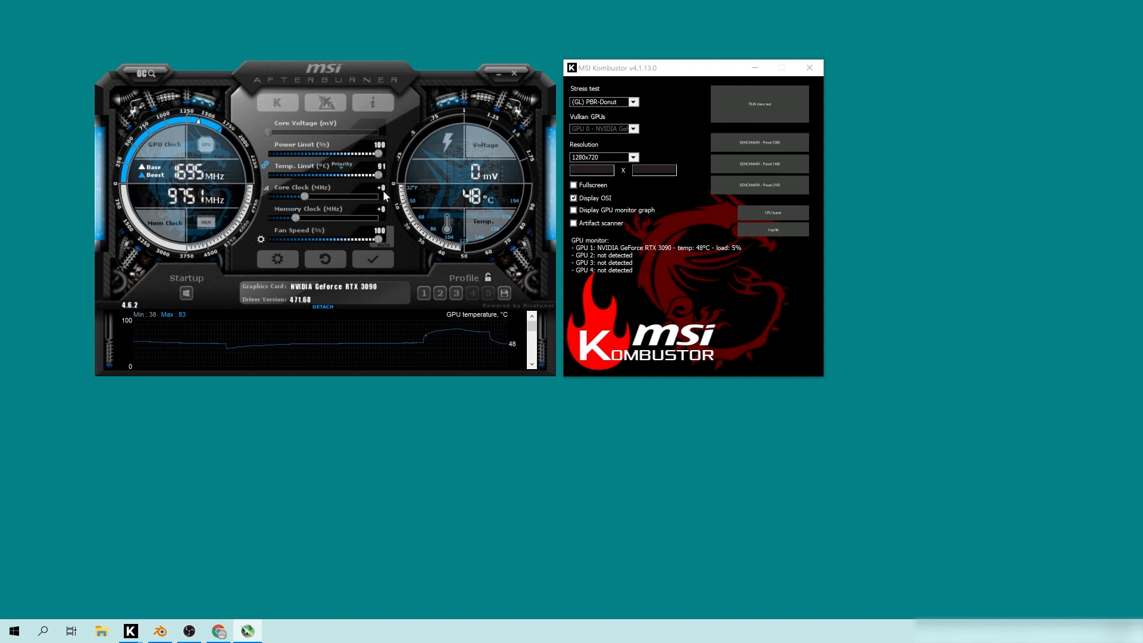
left_click_drag(350, 75, 323, 65)
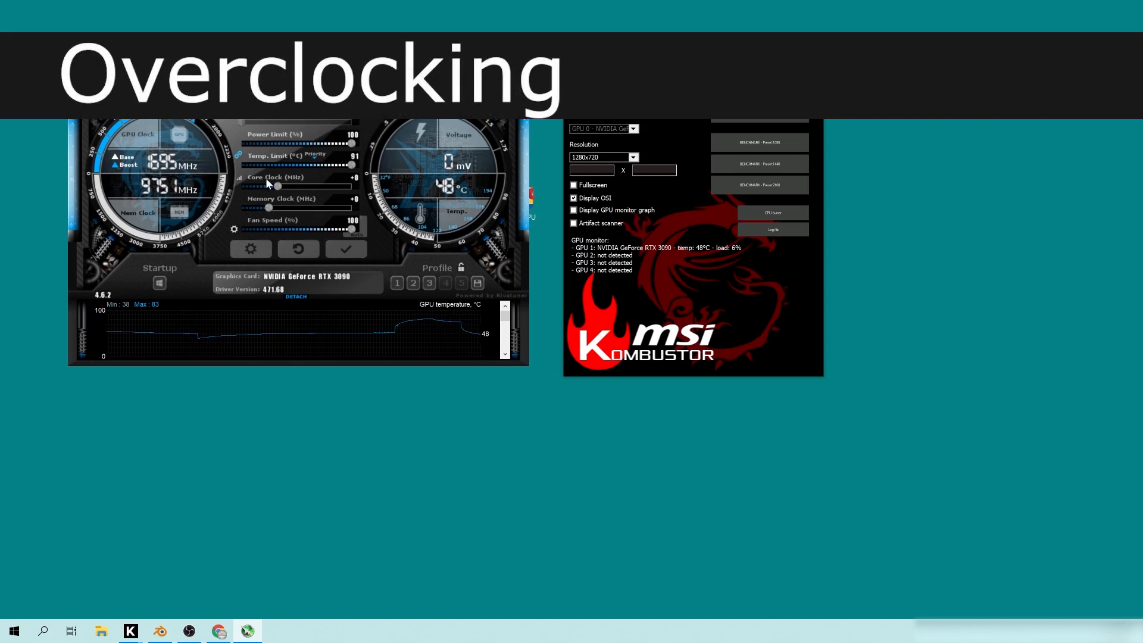
Step: Set the core clock offset to +50 MHz, apply it, and start the PBR-Donut stress test in Kombustor
left_click(357, 178)
type("50")
key("Return")
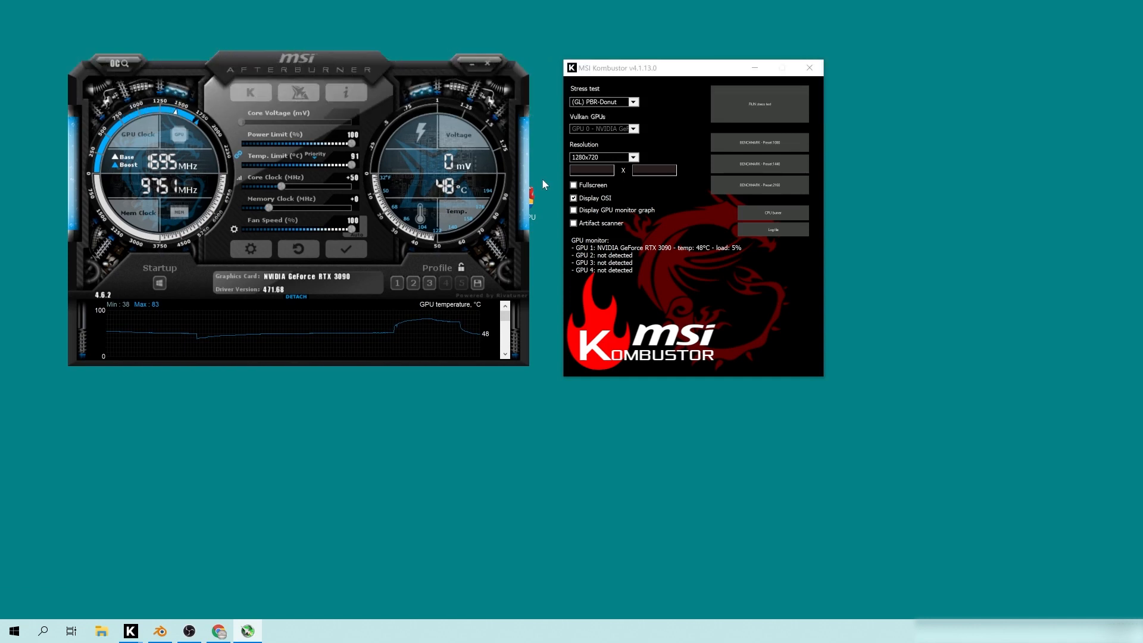
left_click(350, 257)
left_click(752, 107)
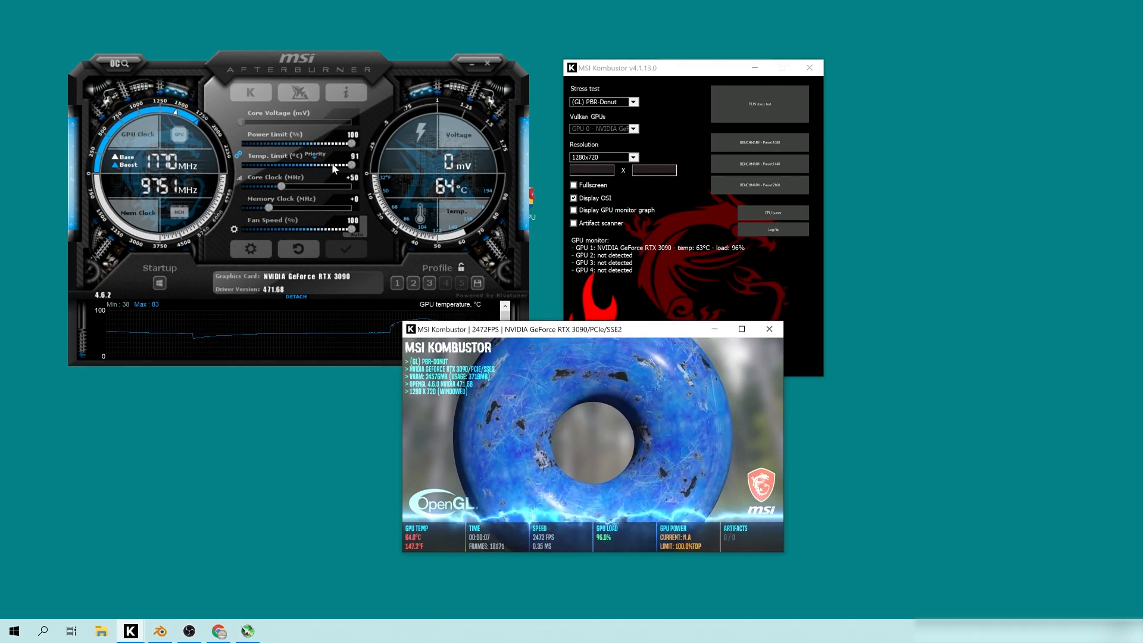
Step: Try core clock offsets of +537, -202 and +115 MHz during the stress test
left_click_drag(282, 185, 358, 178)
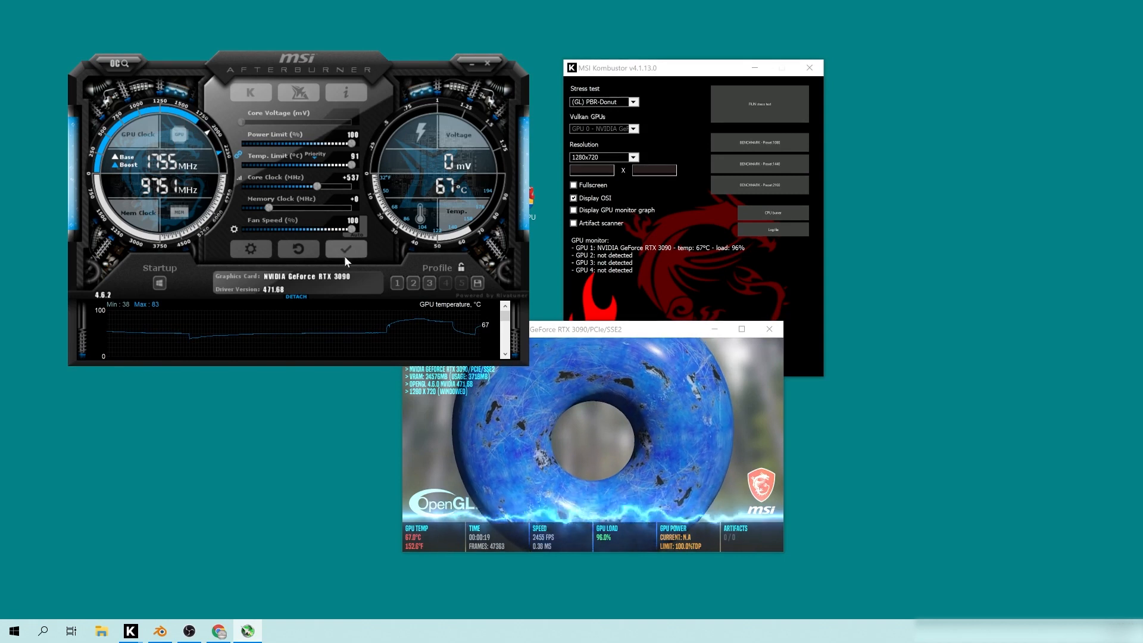
left_click_drag(315, 188, 267, 191)
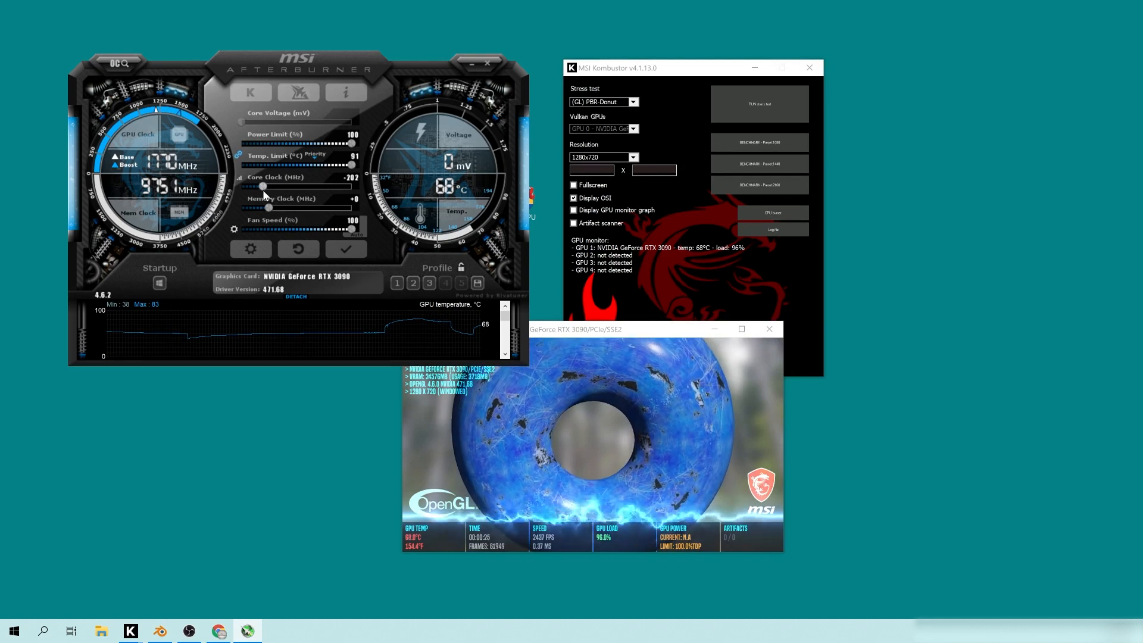
mouse_move(268, 193)
left_mouse_down()
mouse_move(277, 194)
mouse_move(263, 205)
mouse_move(288, 189)
left_mouse_up()
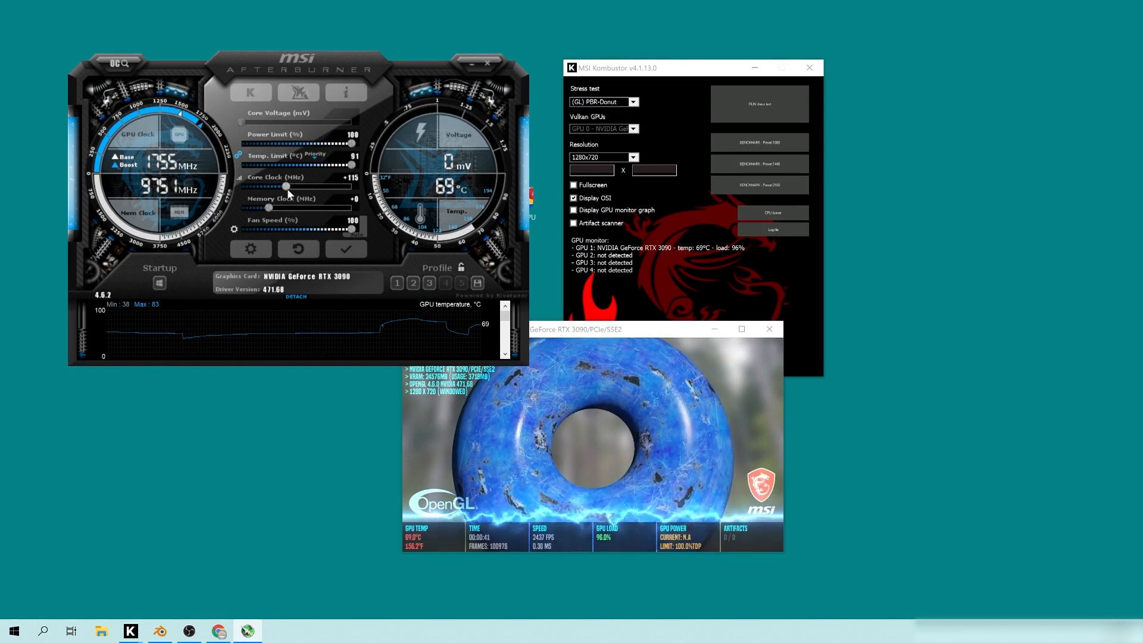
Step: Set the core clock offset to +100 MHz, apply it, and close the running stress test
left_click(351, 178)
type("100")
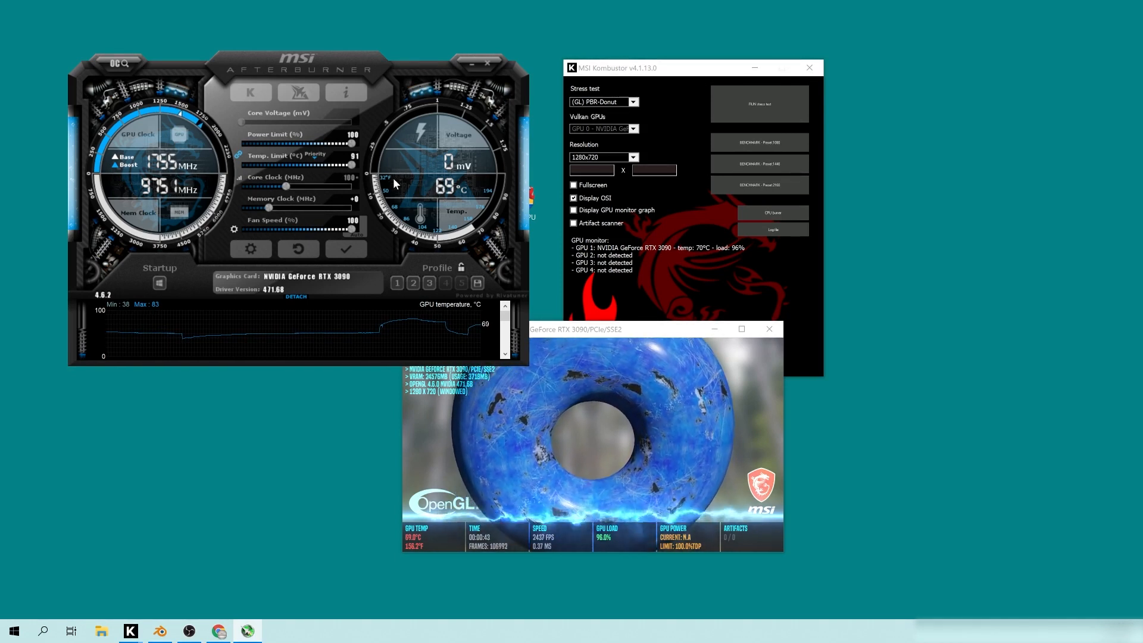
key("Return")
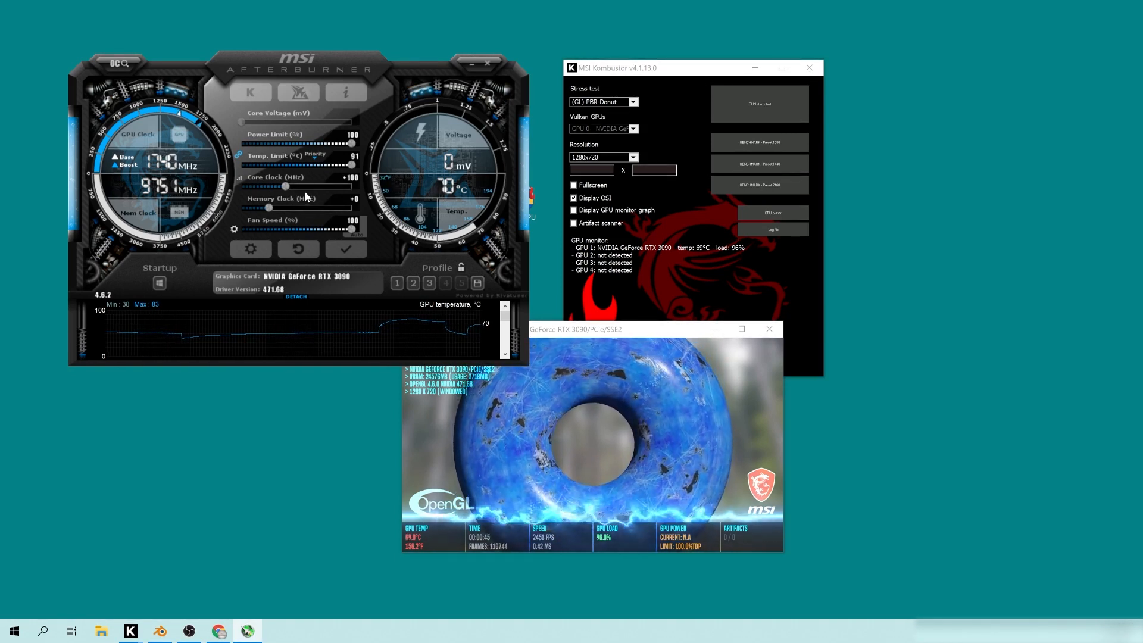
left_click(346, 252)
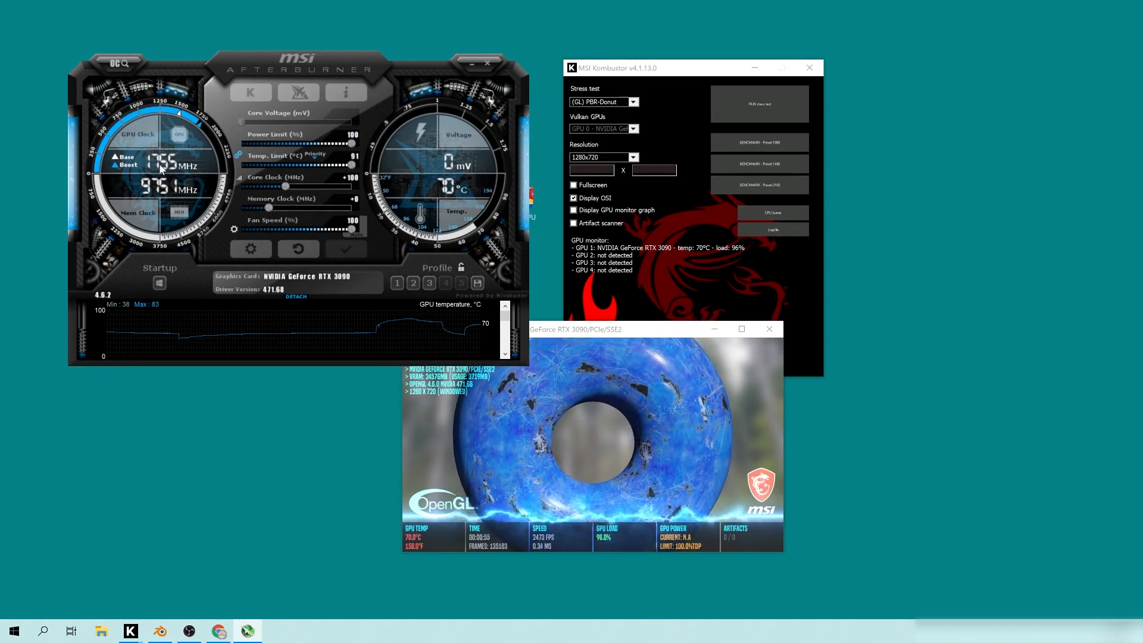
left_click(780, 329)
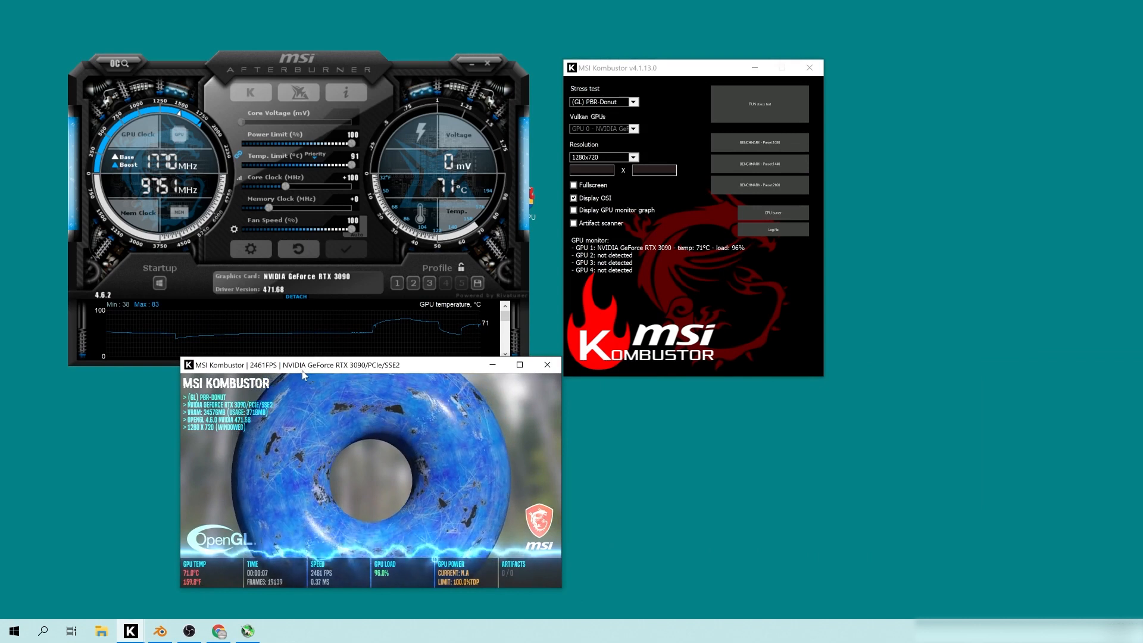
Step: Move the donut stress test window over the lower part of Afterburner, then close the test
left_click_drag(303, 373, 325, 375)
left_click_drag(415, 369, 444, 281)
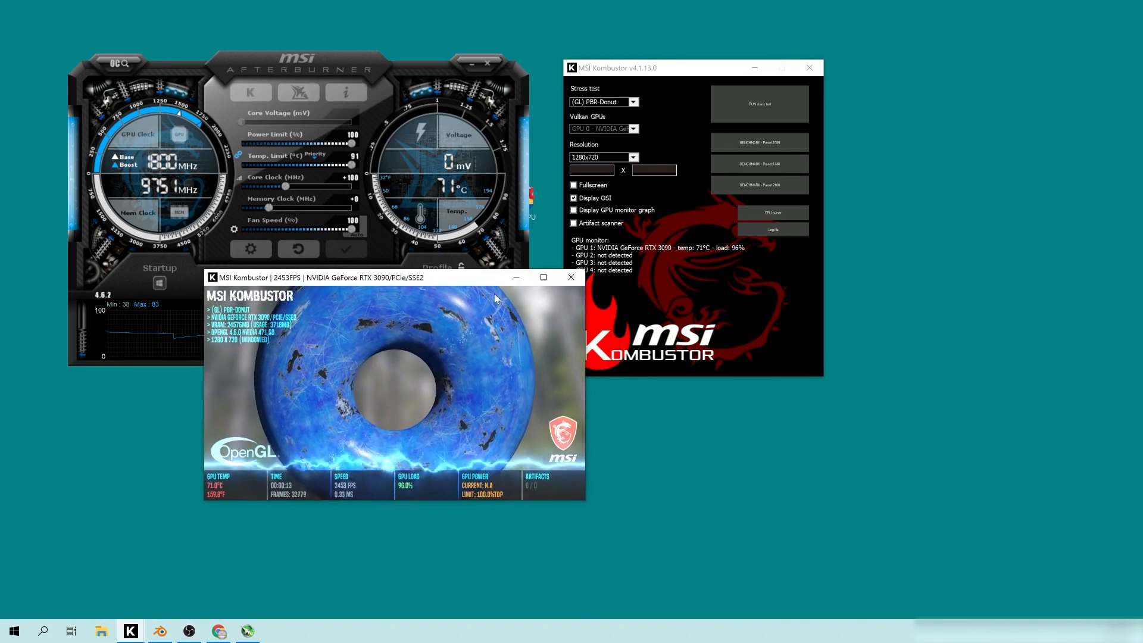
left_click(571, 276)
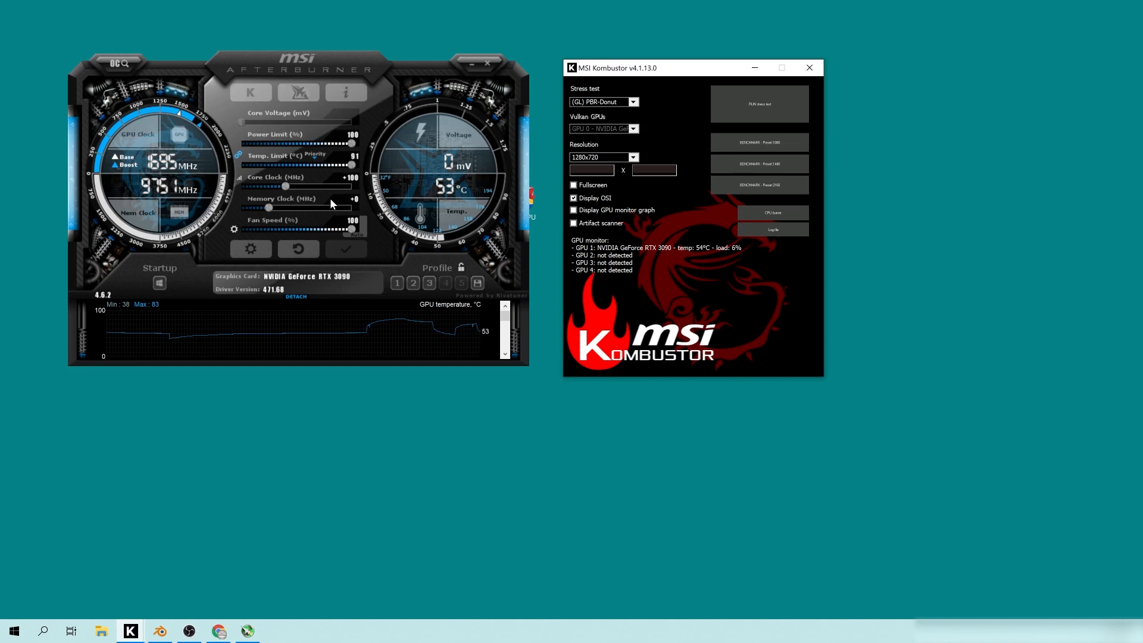
Step: Reposition Afterburner and start saving the current overclock settings to a profile slot
left_click_drag(311, 72, 325, 67)
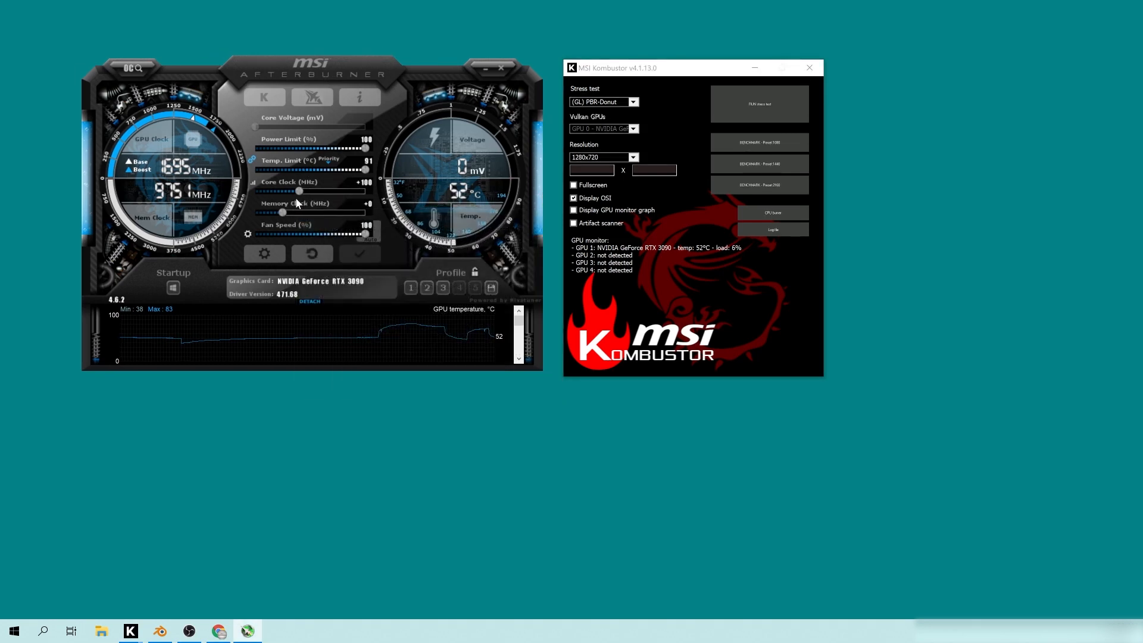
mouse_move(314, 66)
left_mouse_down()
mouse_move(329, 67)
mouse_move(310, 69)
left_mouse_up()
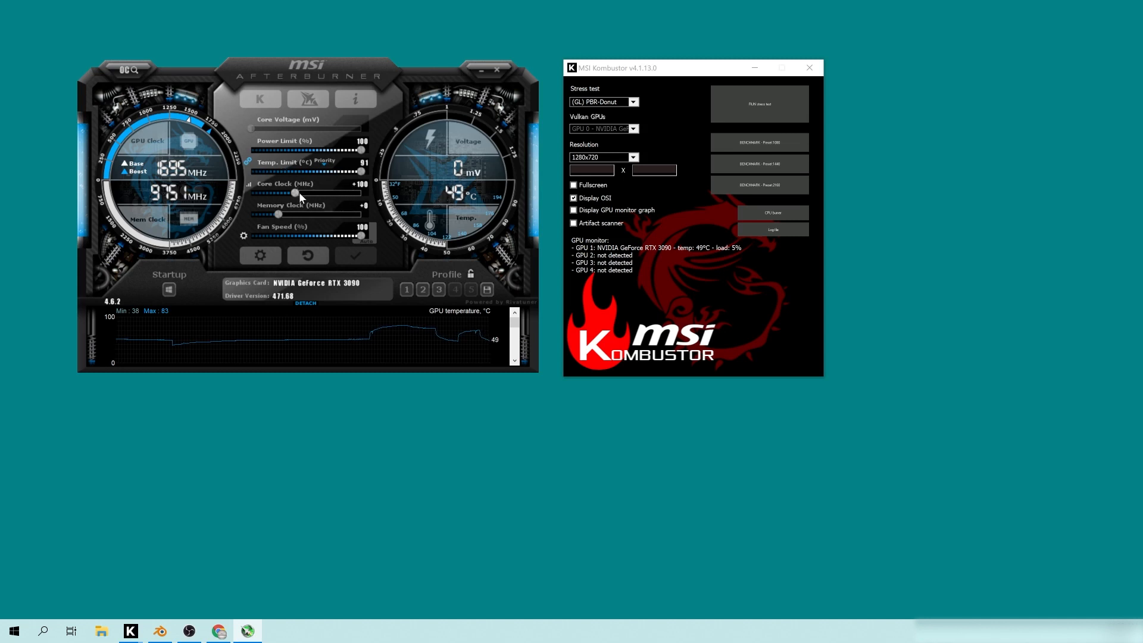
mouse_move(296, 193)
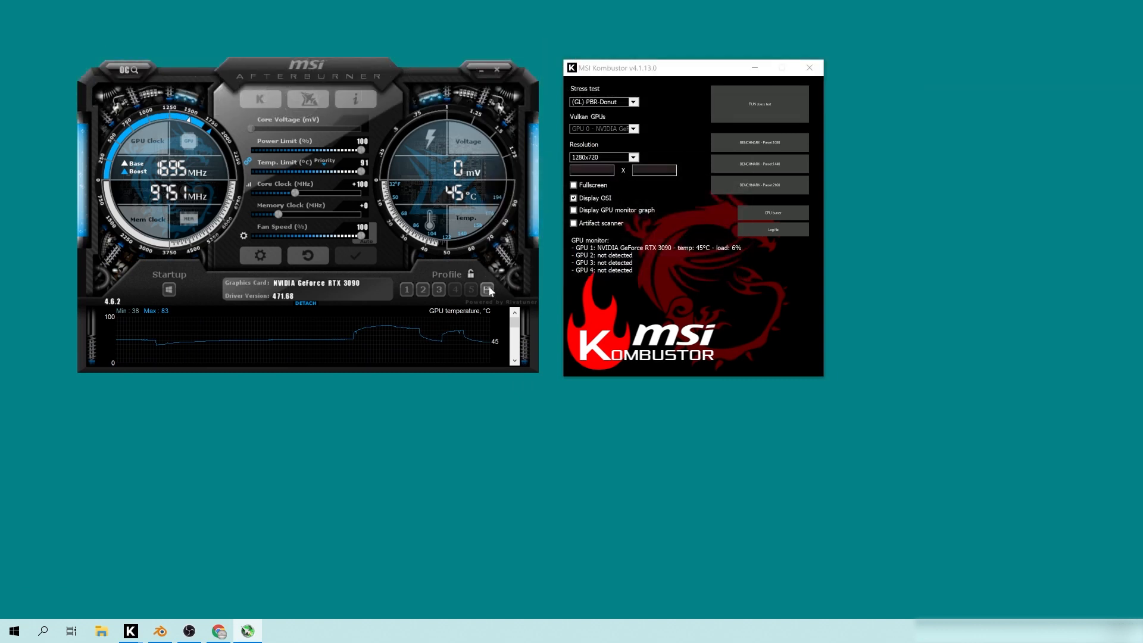
left_click(486, 290)
left_click(486, 291)
Step: Reset the core clock offset to 0, lower the temperature limit to 83 °C, and apply the settings
left_click(361, 184)
type("0")
key("Return")
left_click_drag(360, 171, 328, 173)
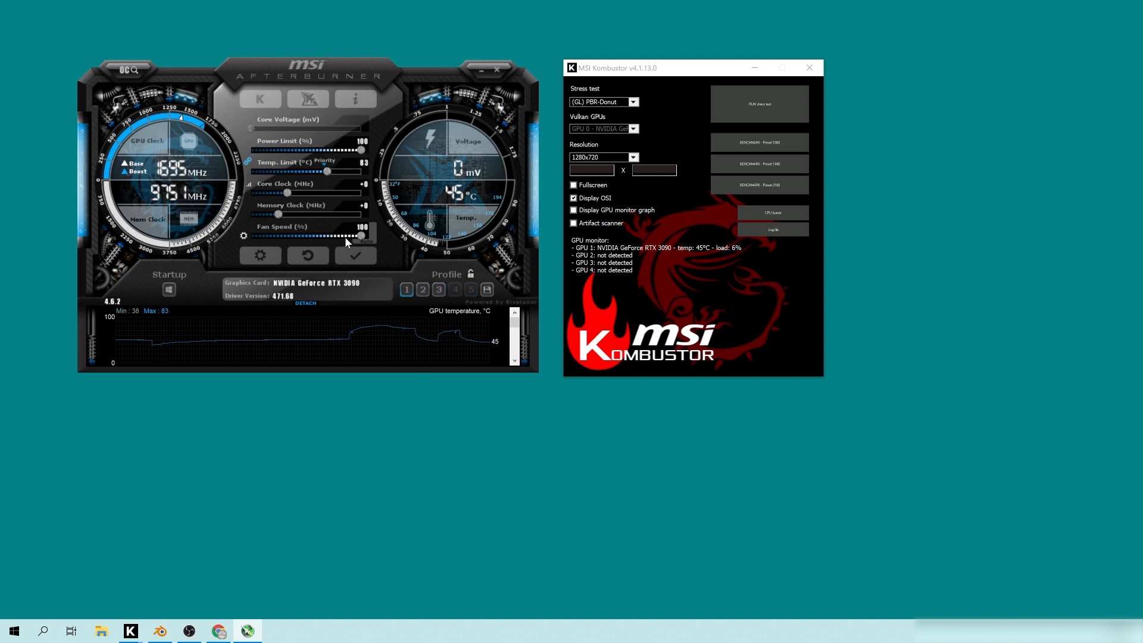
left_click(357, 259)
Step: Turn automatic fan control back on in Afterburner, apply it, and try the temperature limit priority switch
mouse_move(331, 77)
left_mouse_down()
mouse_move(354, 84)
mouse_move(320, 69)
left_mouse_up()
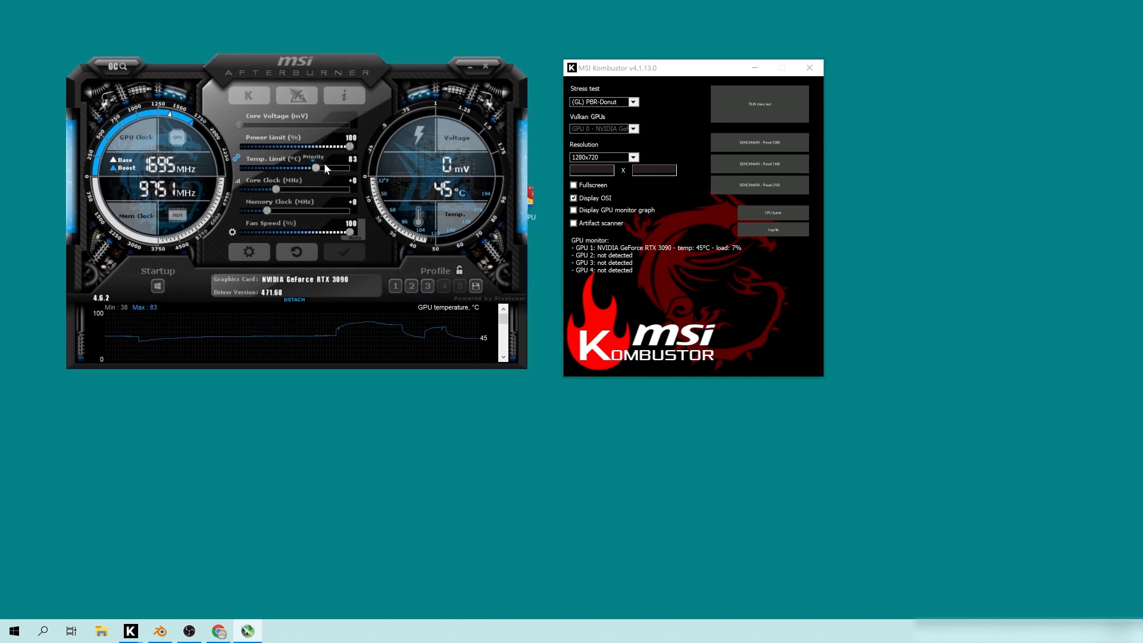
mouse_move(333, 73)
left_mouse_down()
mouse_move(320, 63)
mouse_move(312, 72)
left_mouse_up()
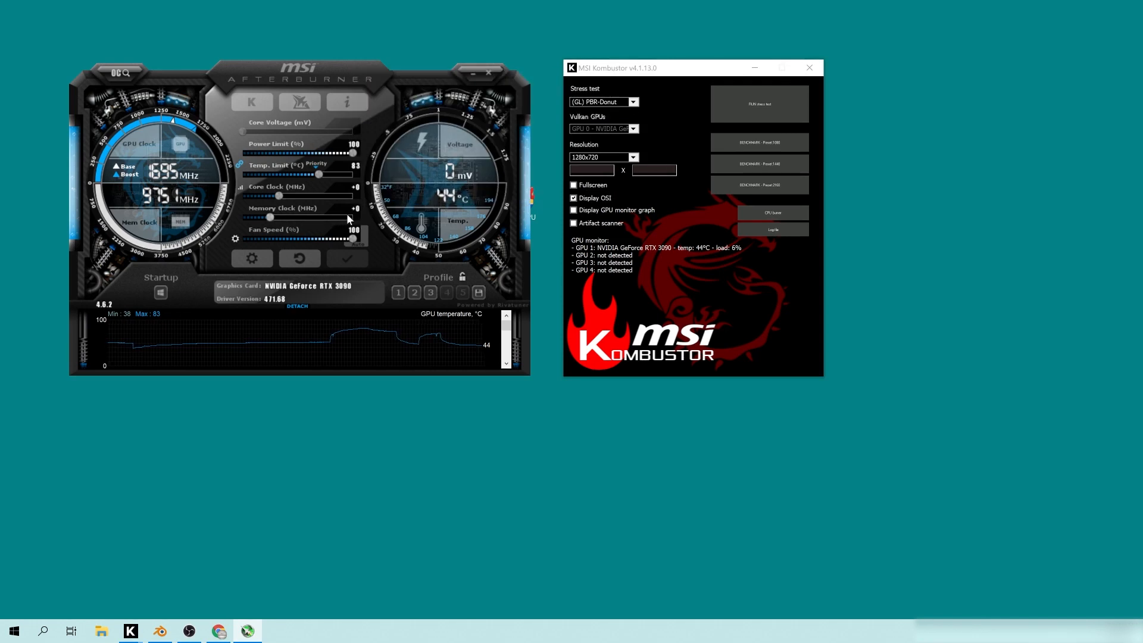
left_click(360, 243)
left_click(354, 258)
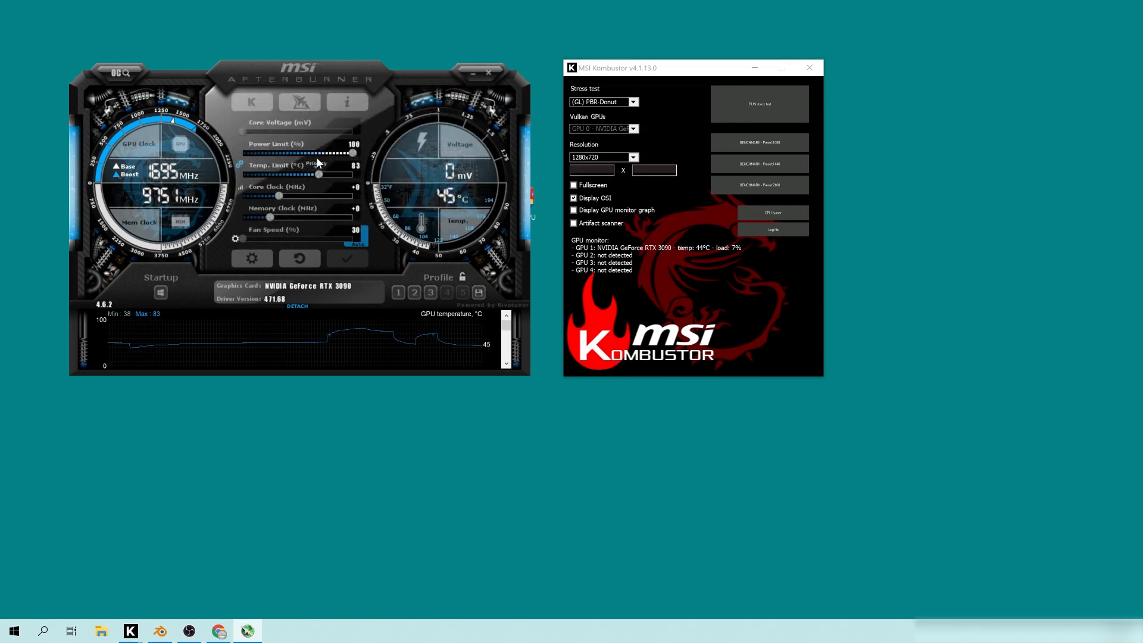
left_click(313, 164)
left_click(314, 165)
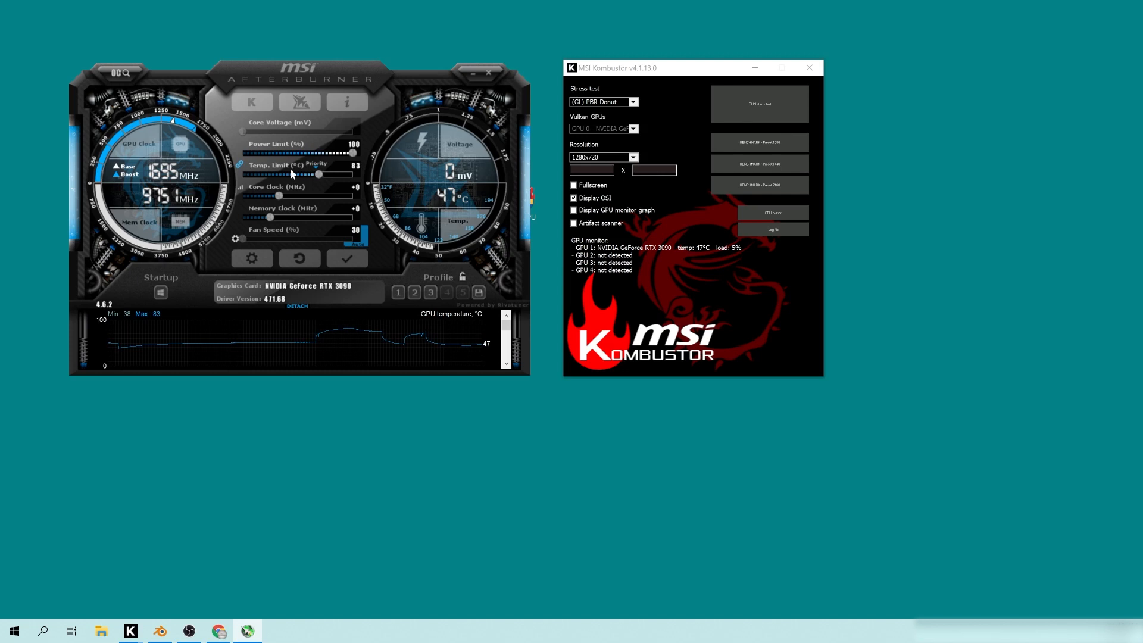
Step: Load profile 3 with a 65% power limit and 75 °C temperature limit, and reposition Afterburner
left_click_drag(307, 68, 313, 59)
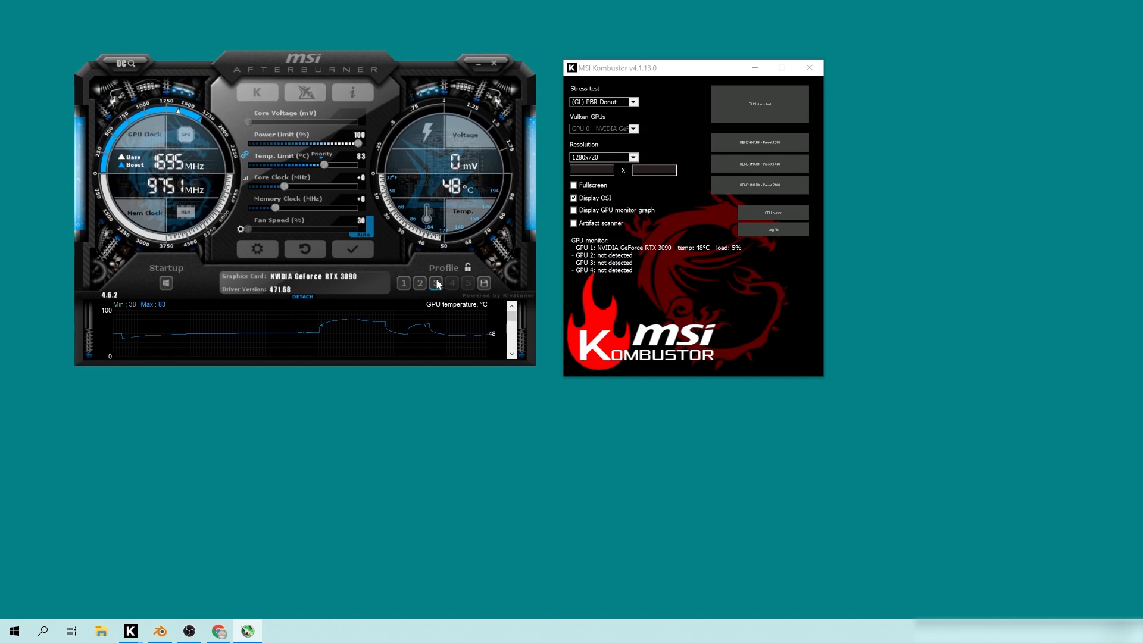
left_click_drag(327, 77, 340, 69)
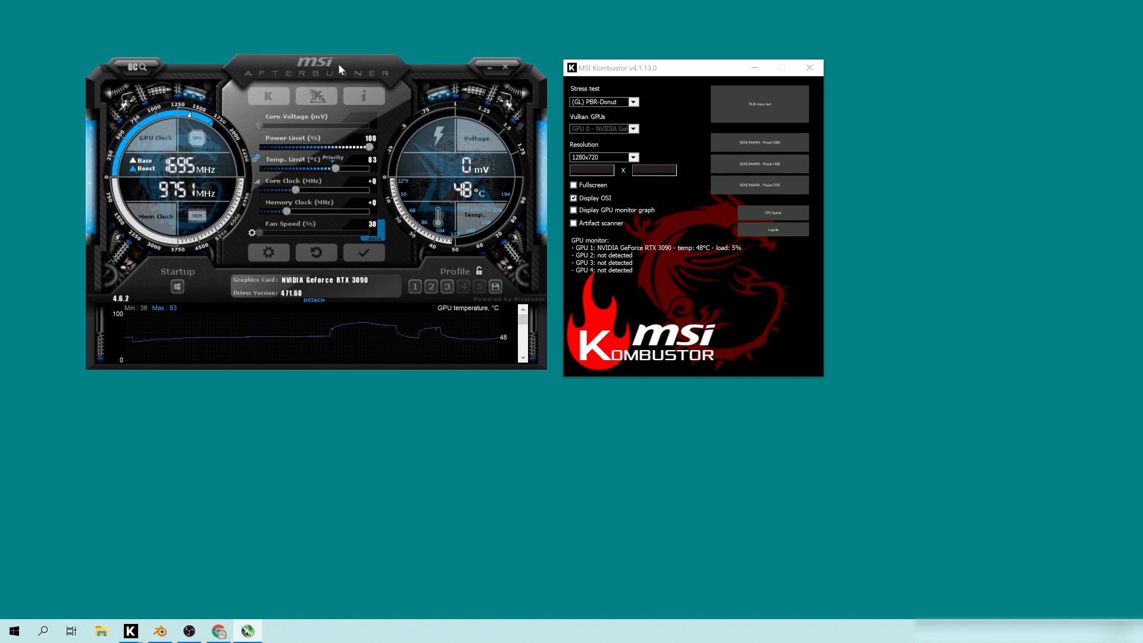
left_click(447, 286)
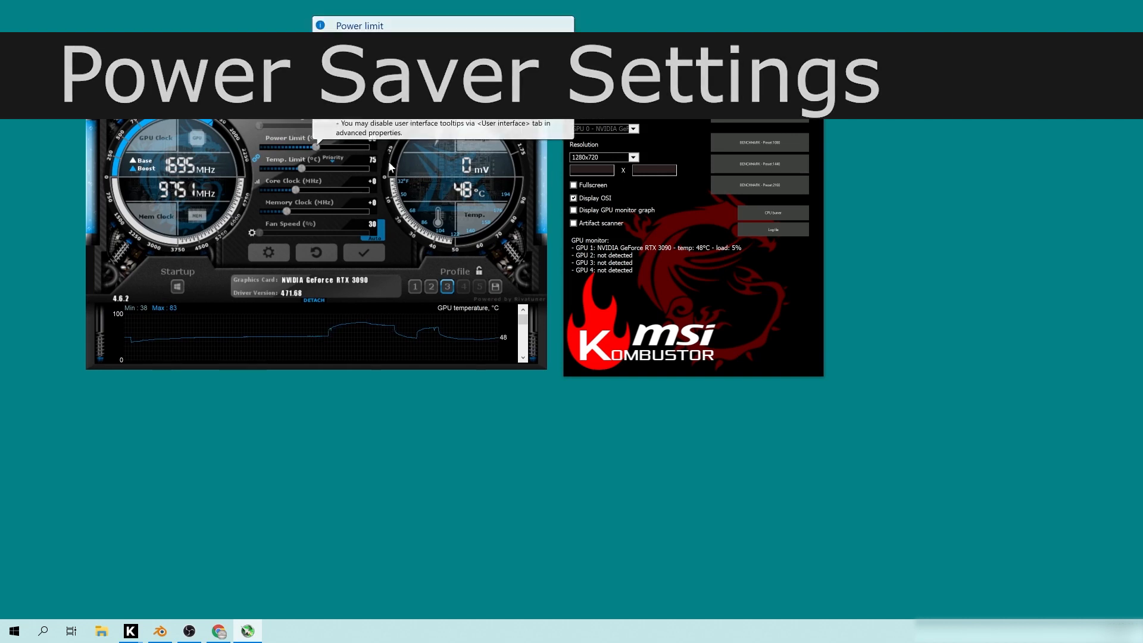
left_click_drag(353, 66, 287, 58)
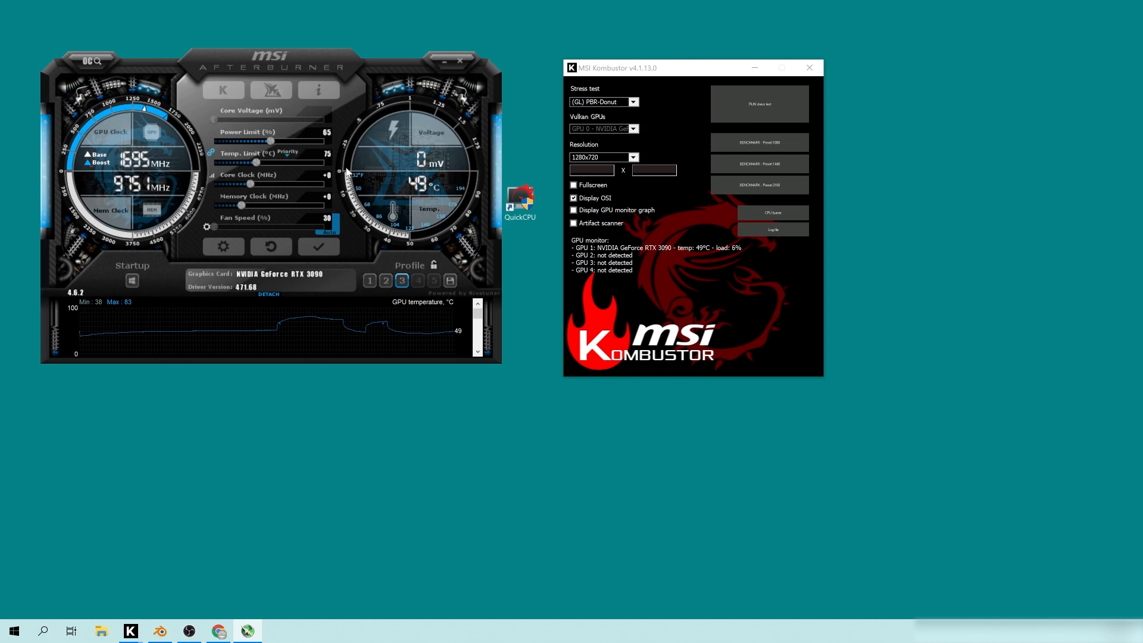
left_click_drag(263, 61, 277, 64)
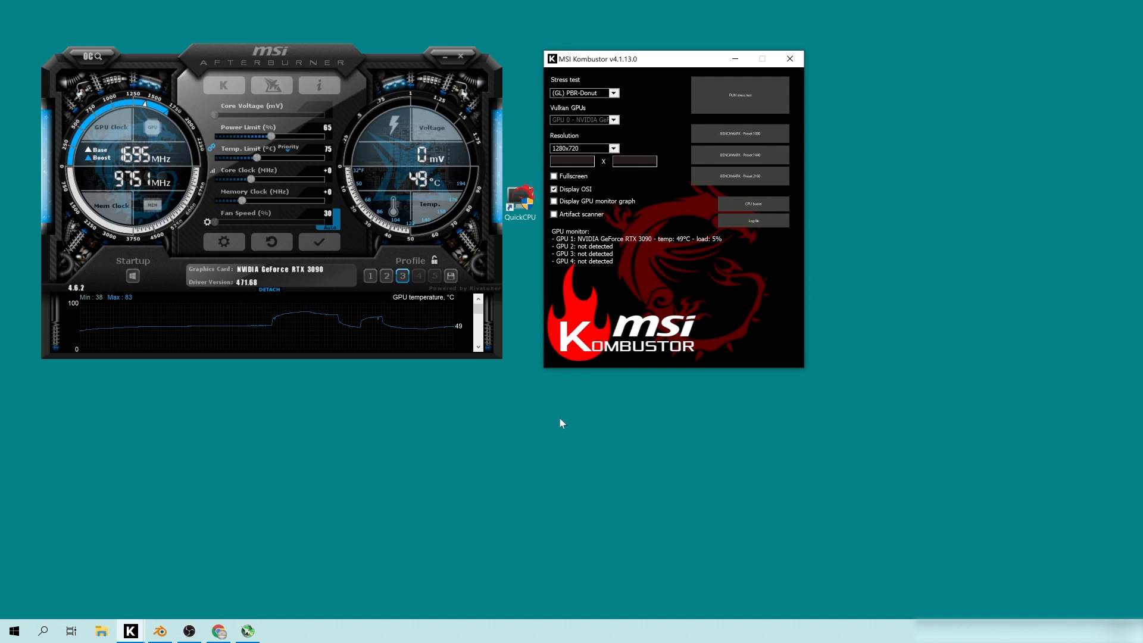
Step: Switch to Blender, shrink its window, and arrange it beside Afterburner so both are visible
key("alt+Tab")
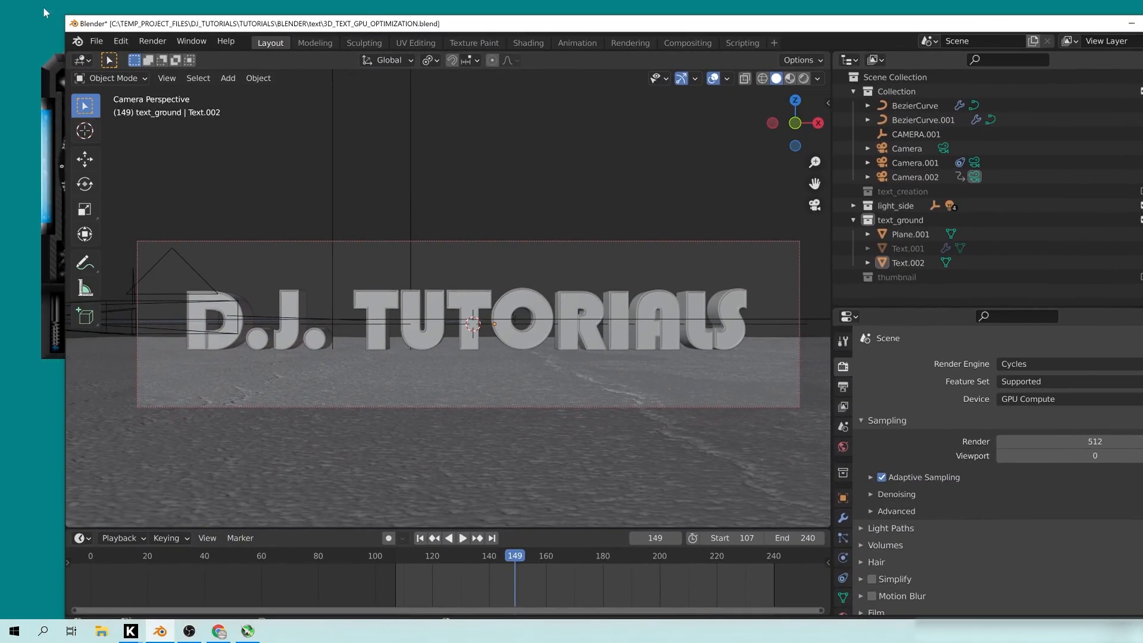
left_click_drag(64, 13, 605, 210)
left_click_drag(819, 217, 751, 199)
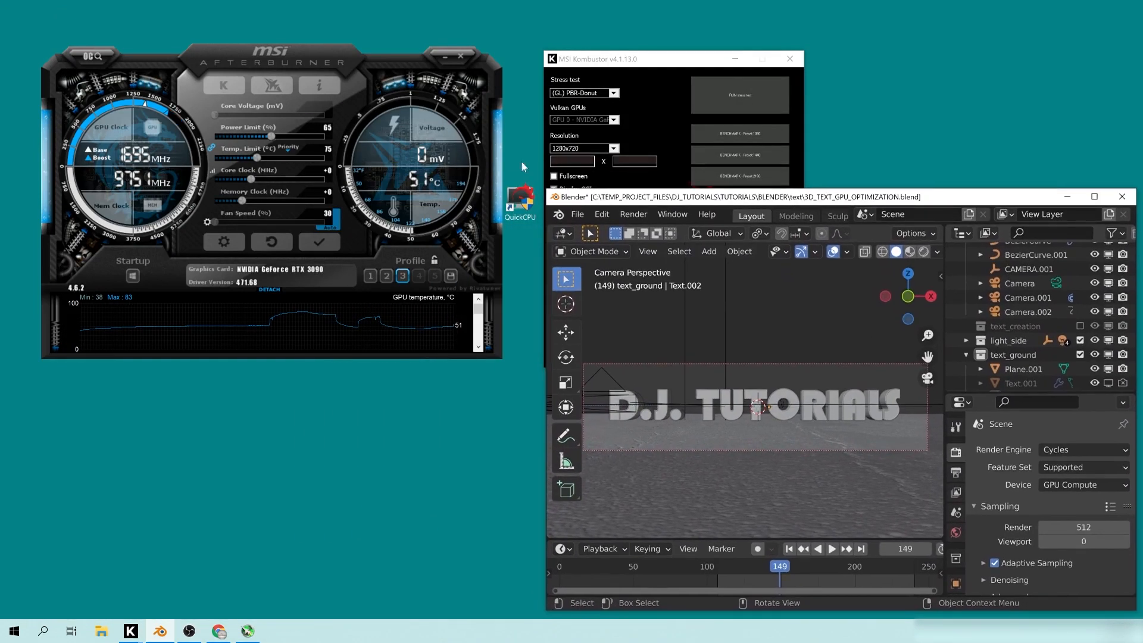
left_click_drag(250, 37, 211, 0)
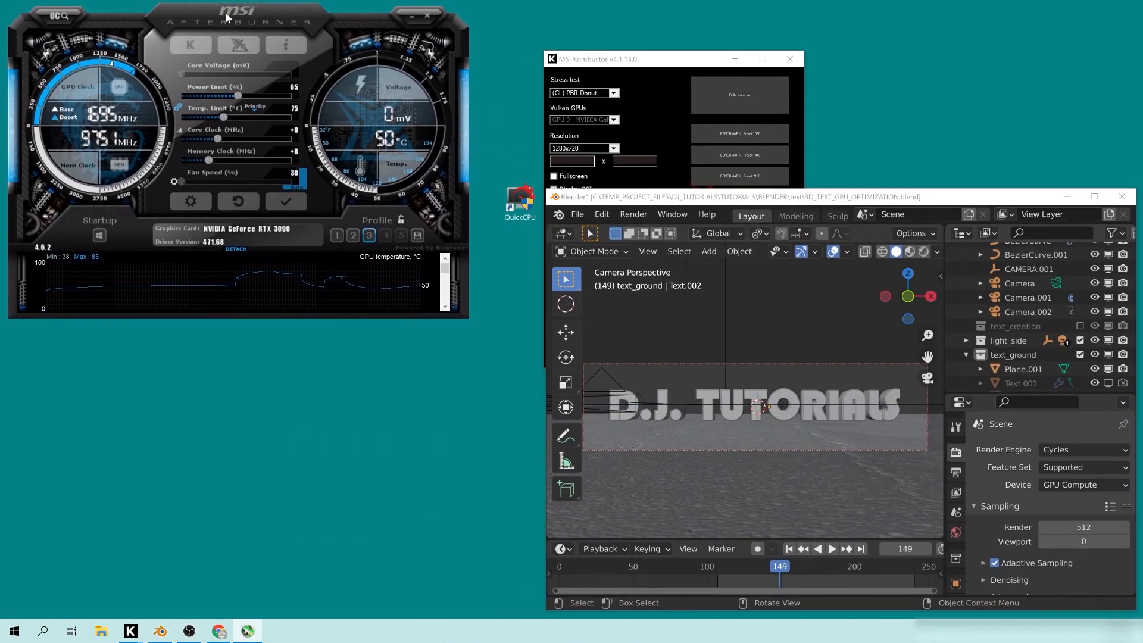
Step: Move the Kombustor settings window below the Afterburner controls and close it
left_click_drag(639, 65, 138, 282)
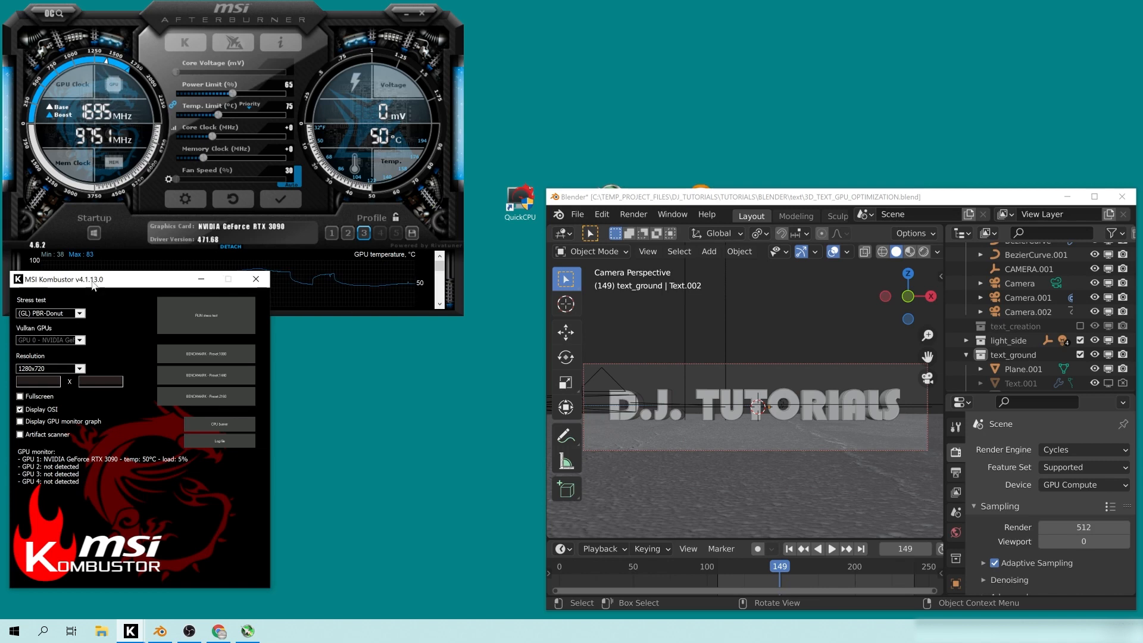
left_click_drag(93, 284, 117, 290)
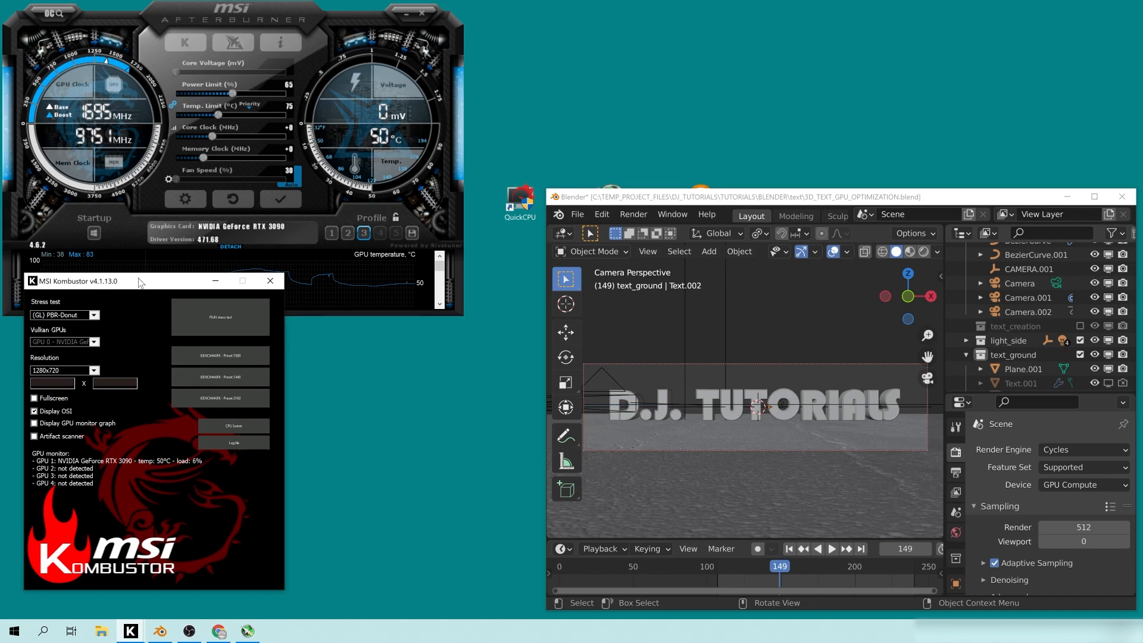
left_click_drag(141, 277, 158, 292)
left_click(287, 296)
Step: Move the Blender window up beside Afterburner and switch the viewport to Rendered shading
left_click_drag(699, 198, 637, 79)
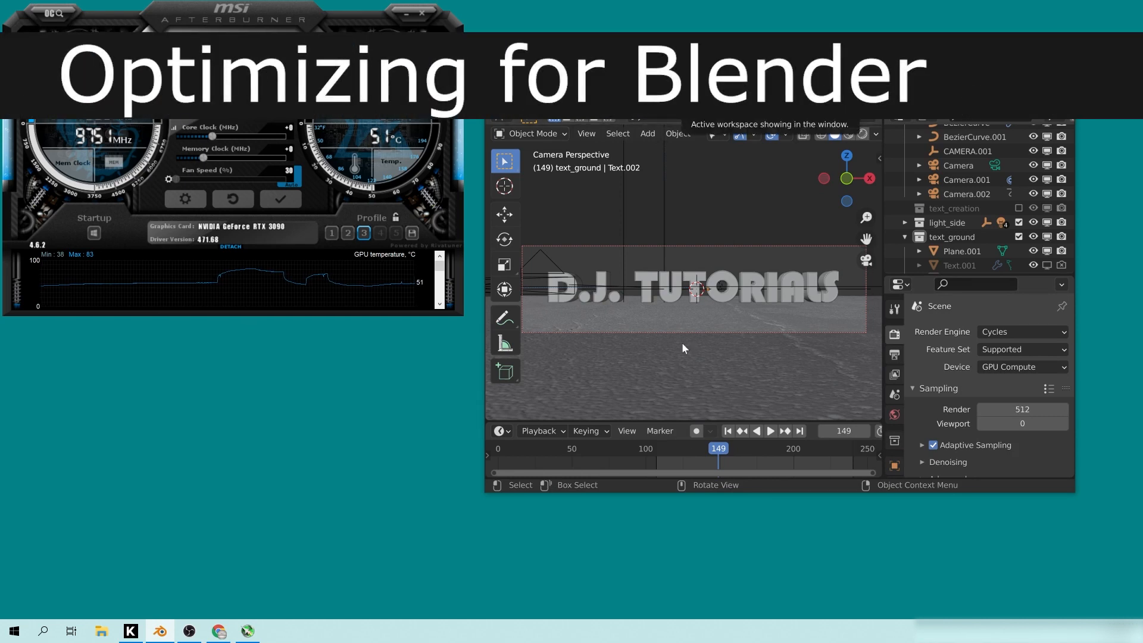
key("z")
left_click(695, 215)
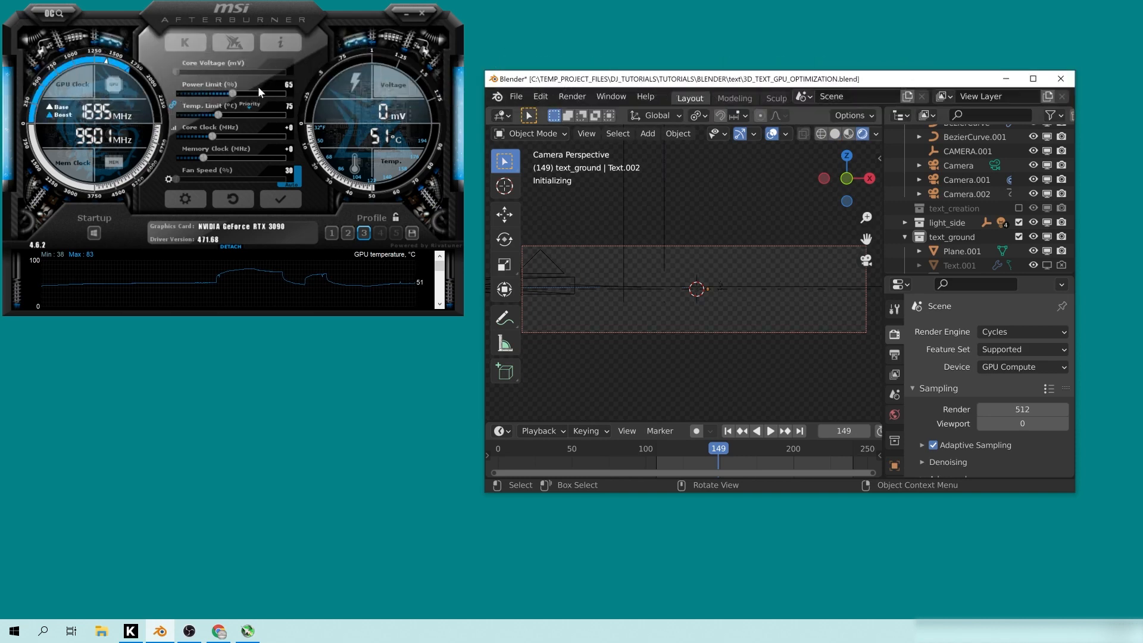
Step: Move the Blender window up beside Afterburner and enlarge it to fill the free space next to it
left_click_drag(1002, 492, 982, 607)
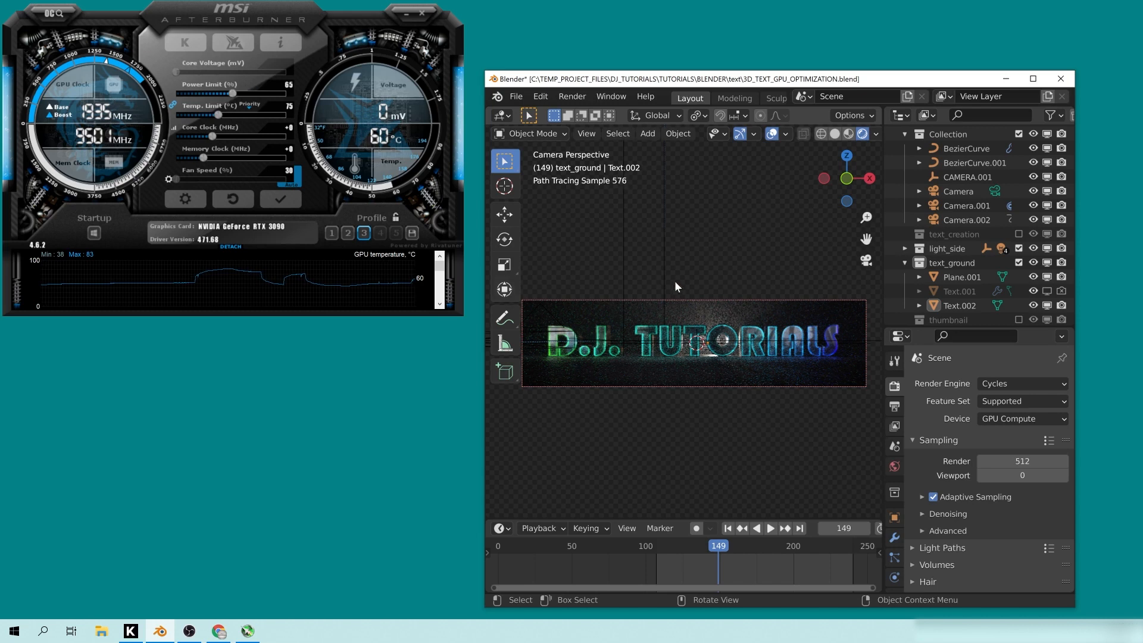
left_click_drag(544, 78, 534, 13)
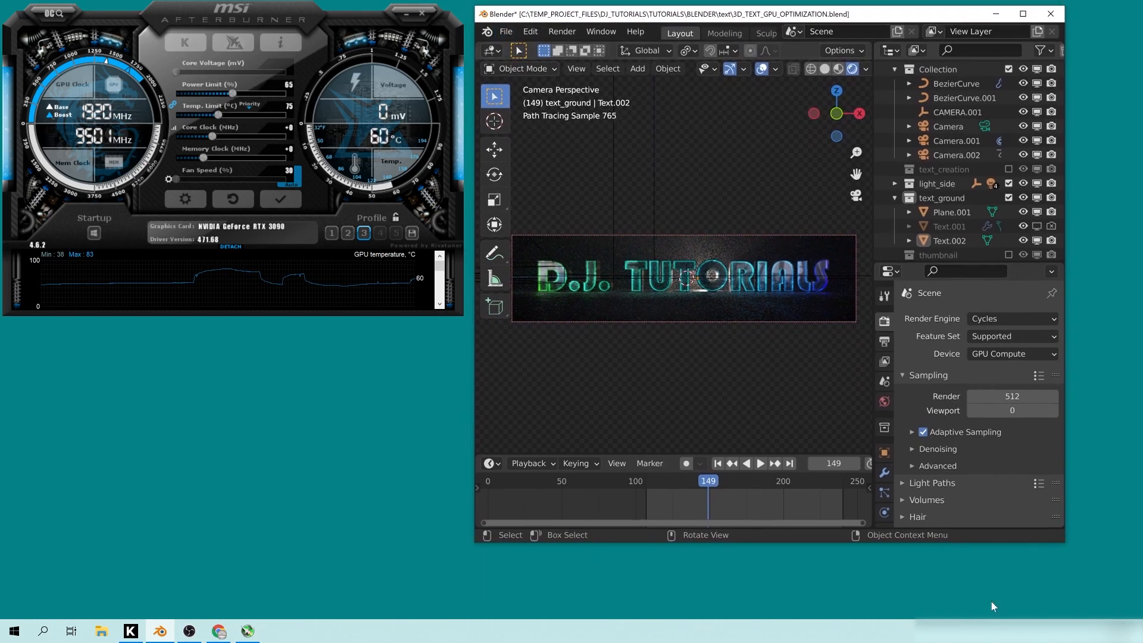
left_click_drag(1066, 544, 1129, 612)
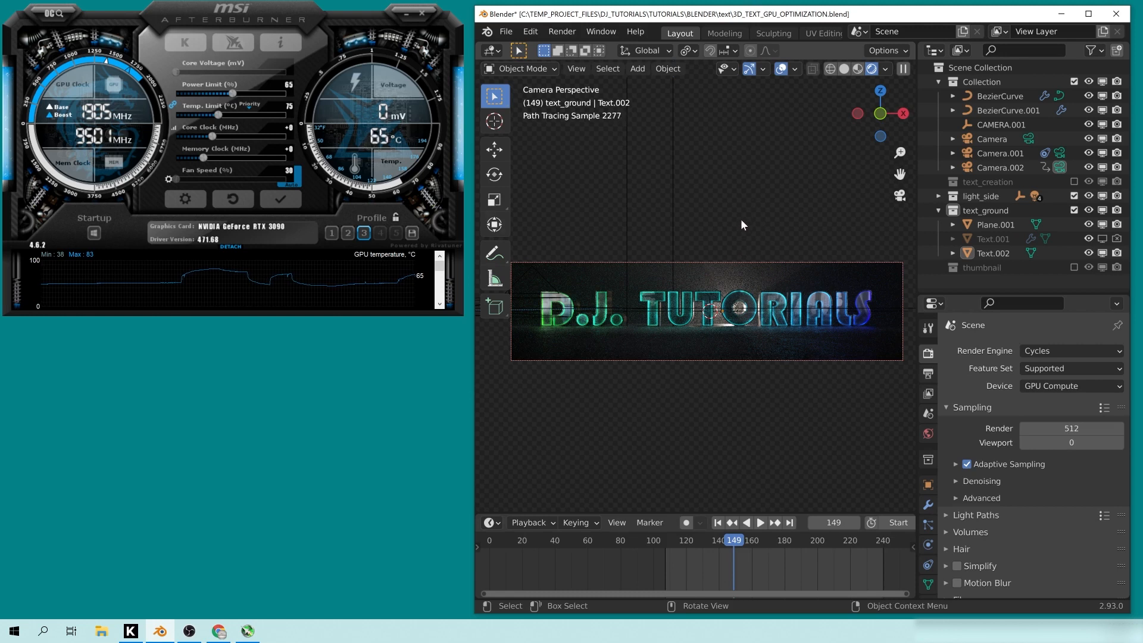
Step: Load the GPU by rotating Blender's rendered text scene, and apply Afterburner profile 1 with 100% power limit and 100% fan speed
left_click_drag(738, 219, 749, 162)
left_click_drag(760, 238, 722, 369)
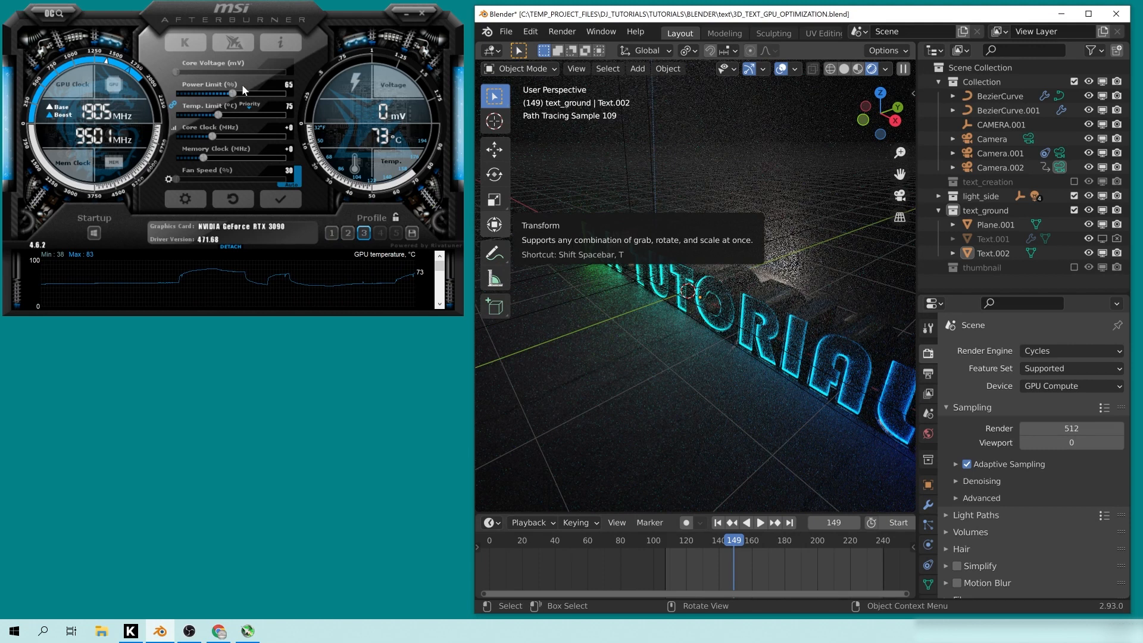
left_click(332, 232)
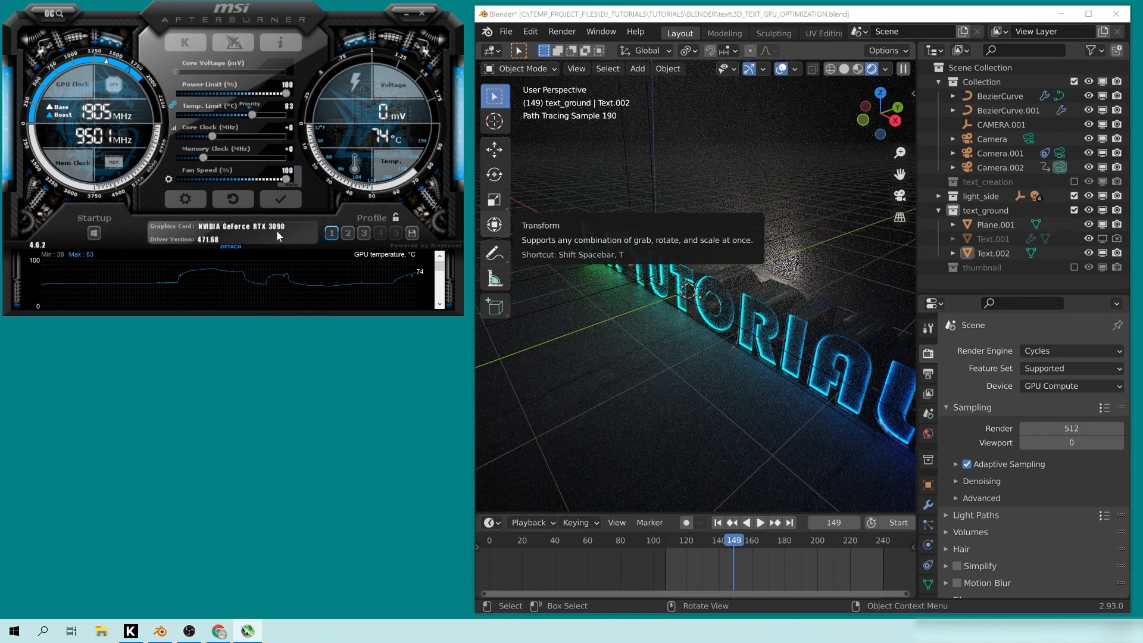
left_click(283, 200)
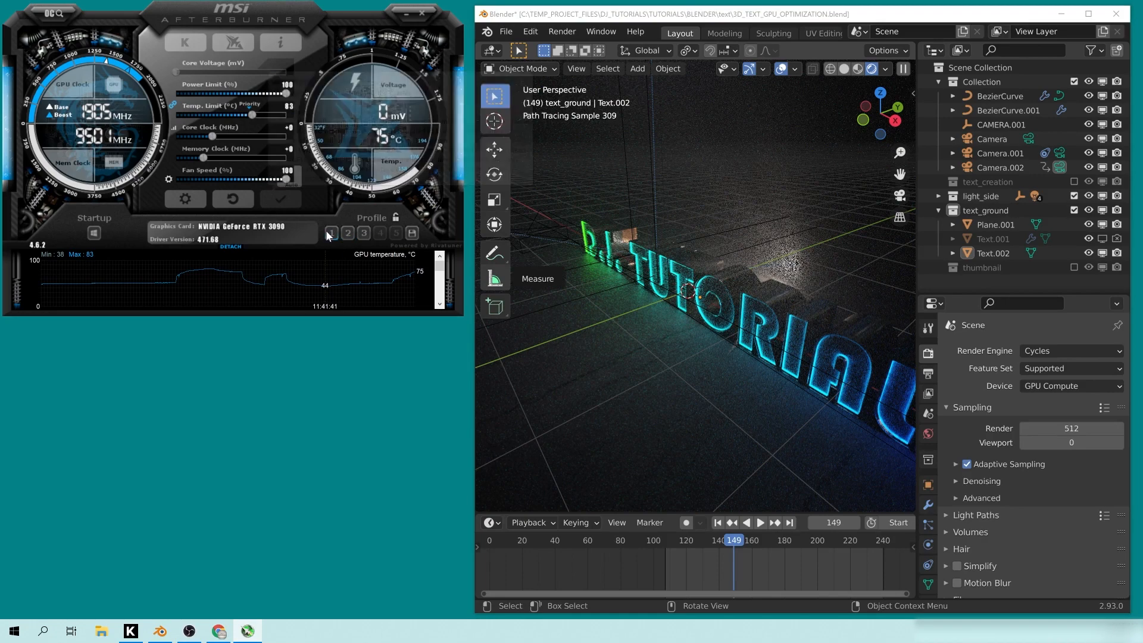
Step: Keep the GPU rendering by viewing the 3D text from several angles, and check Afterburner's clock and temperature under profile 1
left_click_drag(760, 292, 708, 279)
key("KP_0")
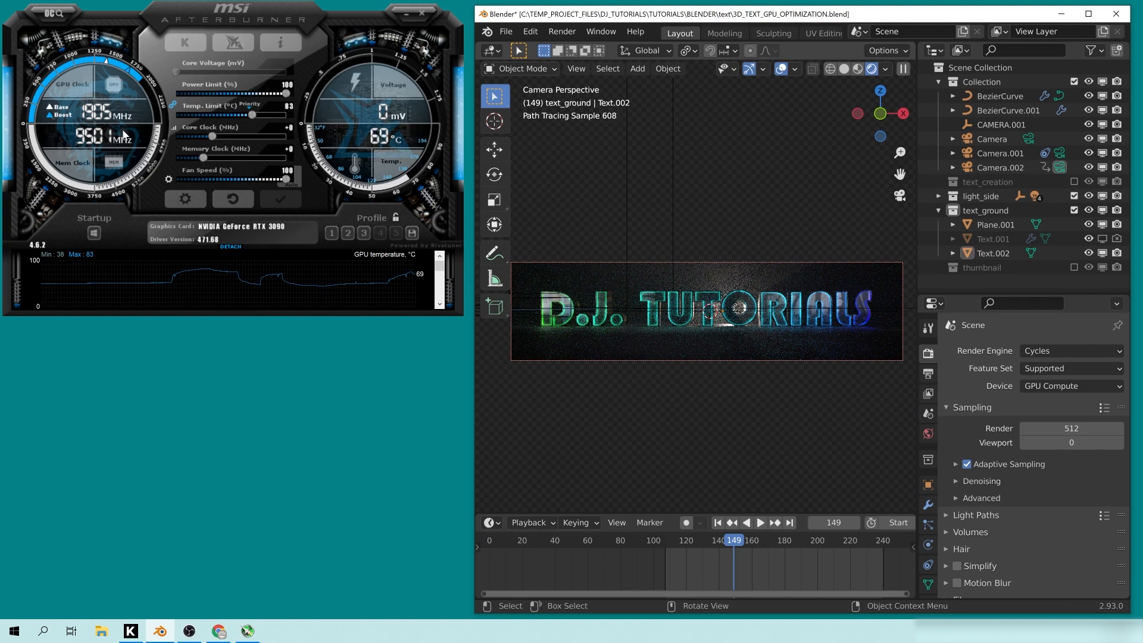
left_click_drag(761, 305, 740, 309)
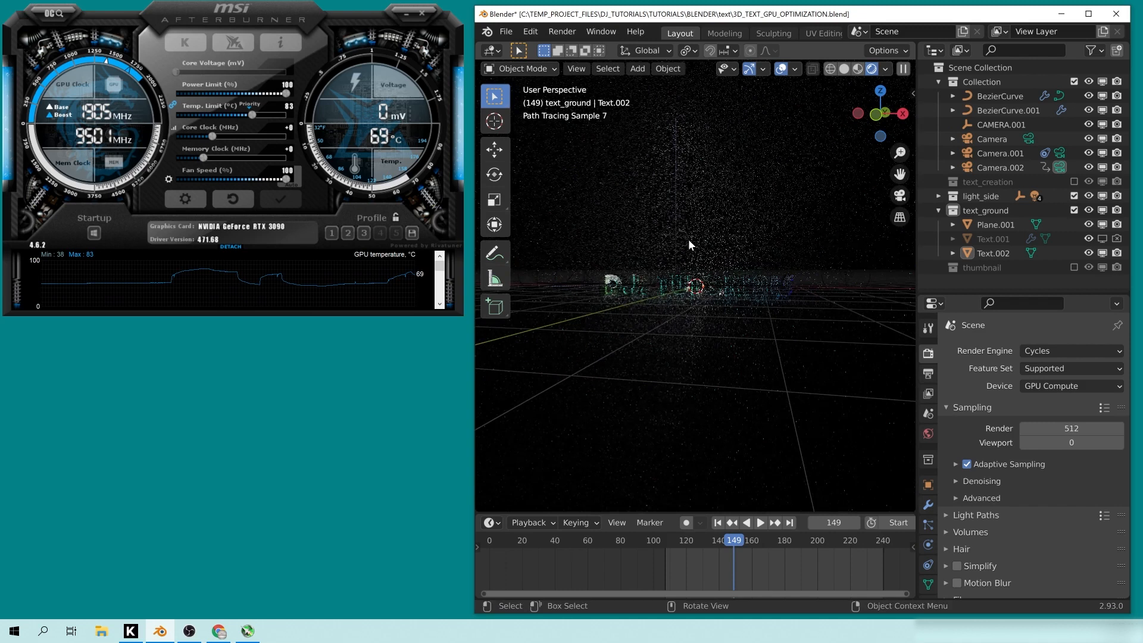
left_click_drag(689, 240, 676, 263)
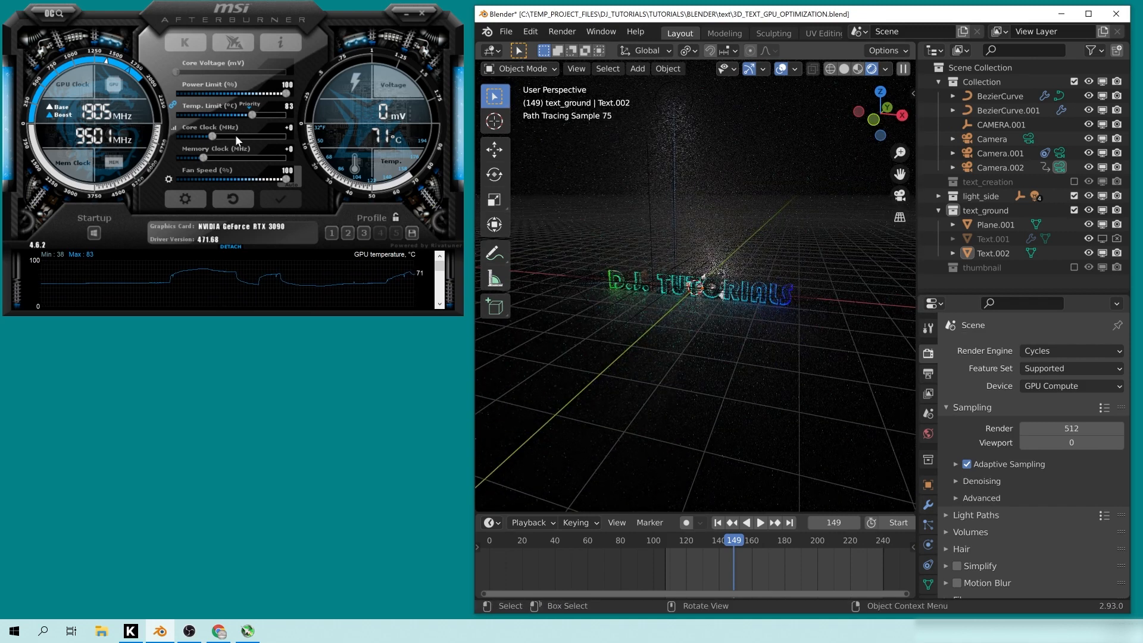
mouse_move(700, 279)
left_mouse_down()
mouse_move(648, 288)
mouse_move(758, 363)
left_mouse_up()
scroll(658, 293, "up", 5)
left_click_drag(658, 293, 624, 269)
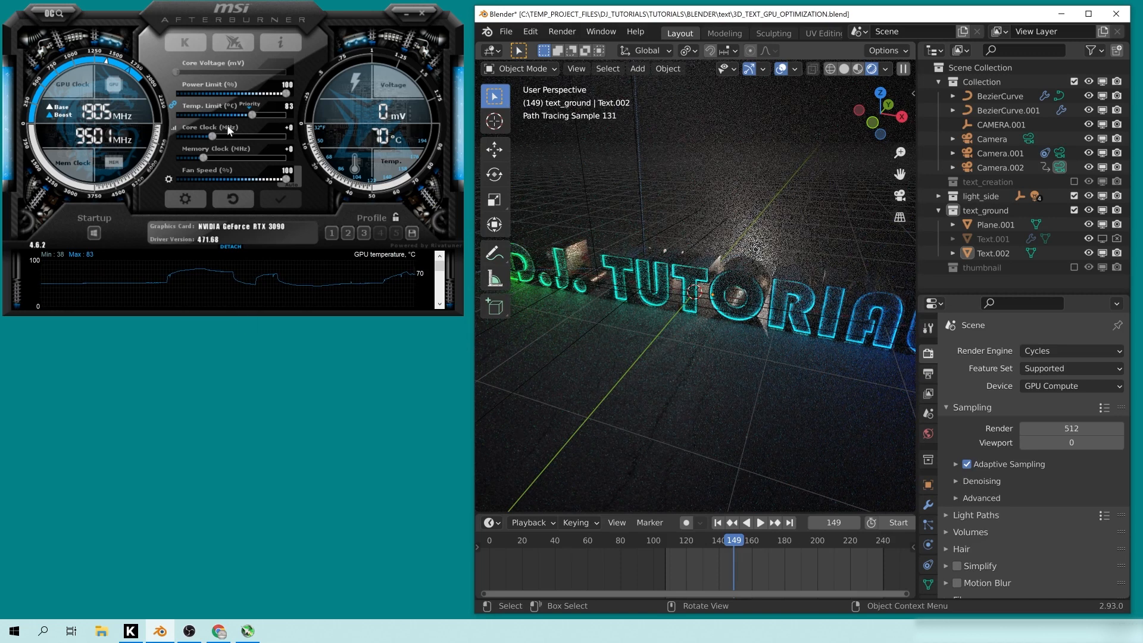
Step: Set Afterburner's core clock offset to +25 MHz and apply it
type("50")
key("Return")
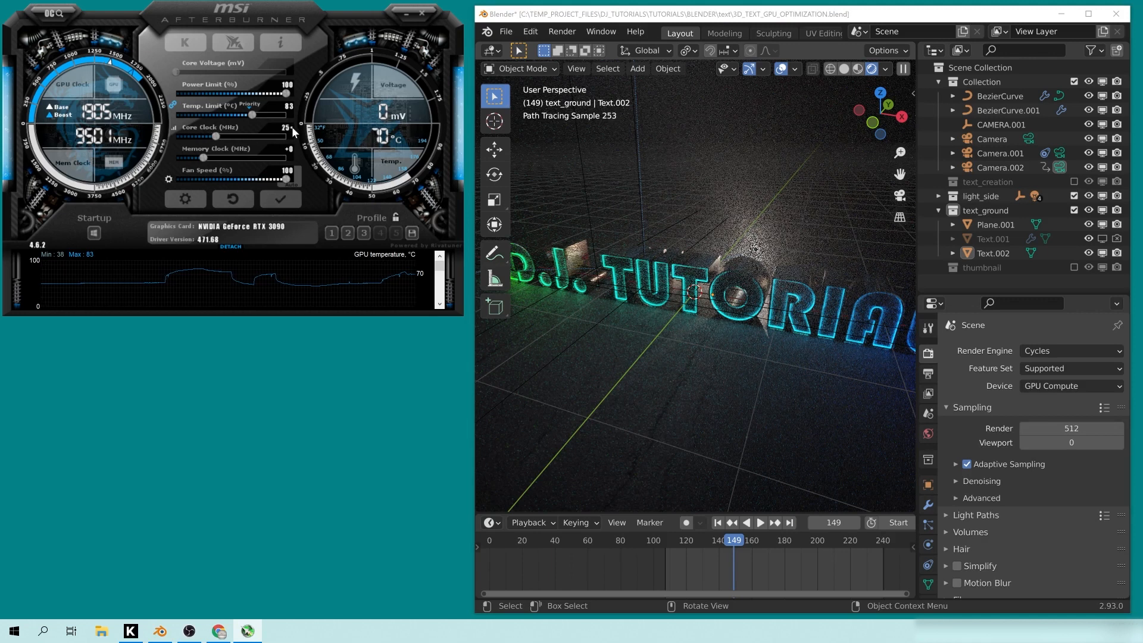
key("Return")
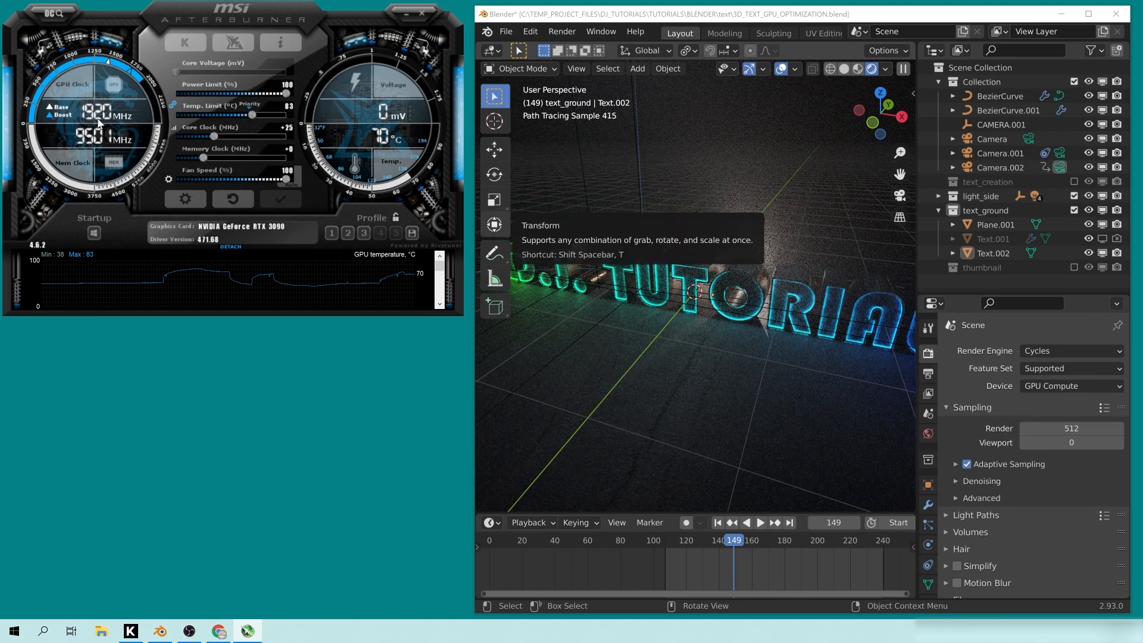
Step: Test the core clock offset by rendering the Blender text from different angles while monitoring GPU clock and temperature
left_click_drag(661, 286, 613, 280)
mouse_move(712, 315)
left_mouse_down()
mouse_move(738, 310)
mouse_move(704, 282)
mouse_move(731, 279)
mouse_move(831, 331)
mouse_move(690, 277)
left_mouse_up()
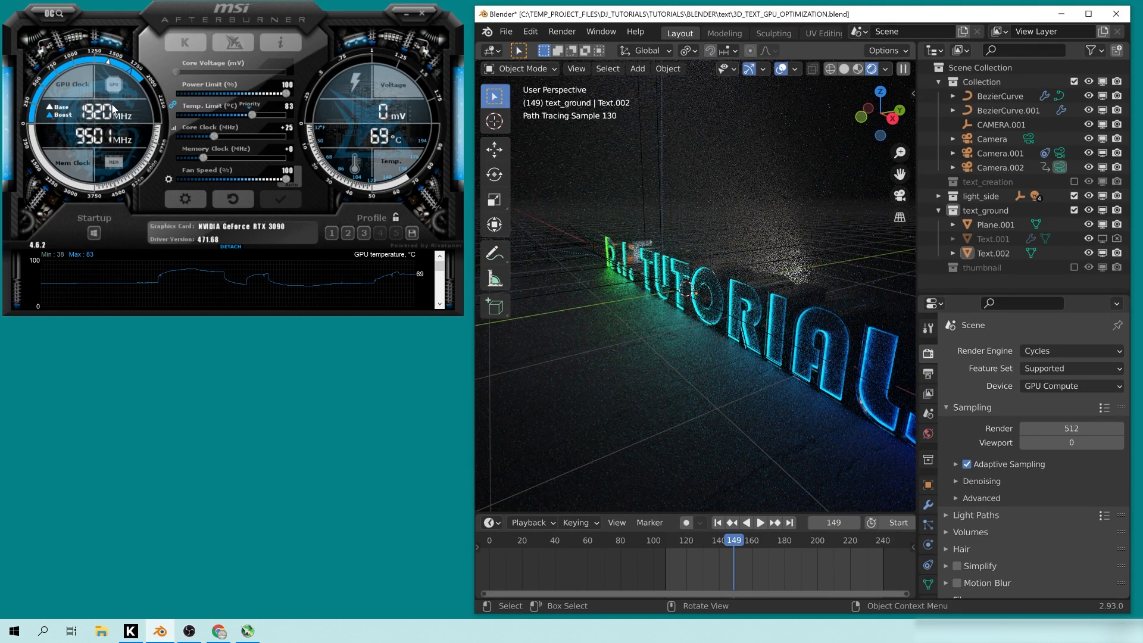
mouse_move(666, 268)
left_mouse_down()
mouse_move(655, 260)
mouse_move(714, 268)
mouse_move(657, 336)
mouse_move(694, 310)
mouse_move(732, 357)
mouse_move(665, 333)
mouse_move(742, 292)
mouse_move(734, 298)
left_mouse_up()
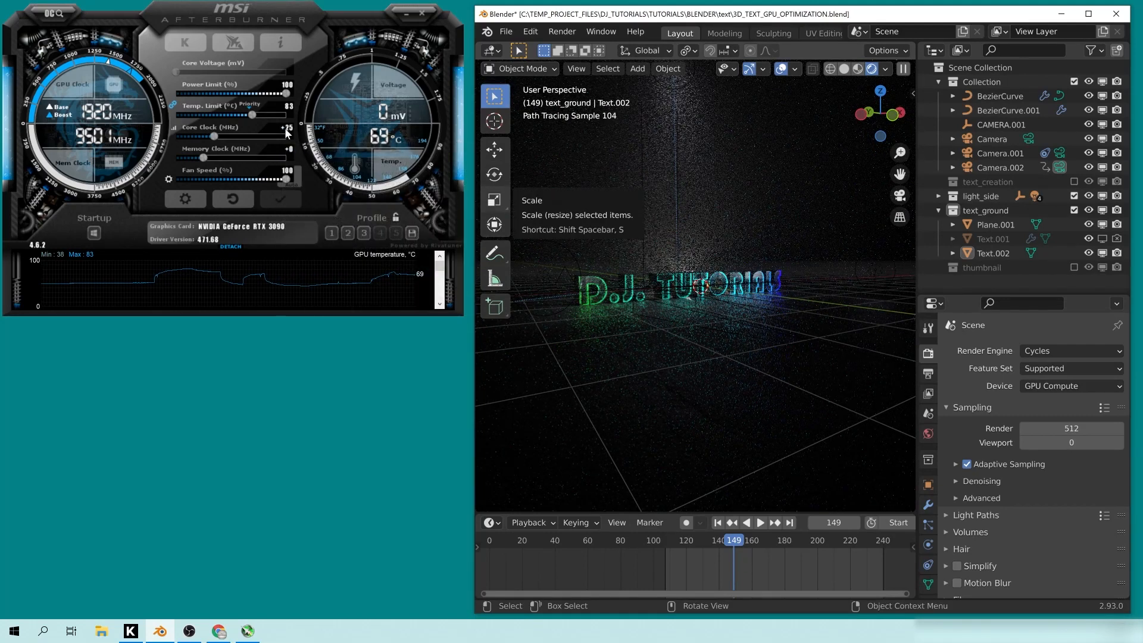
mouse_move(286, 132)
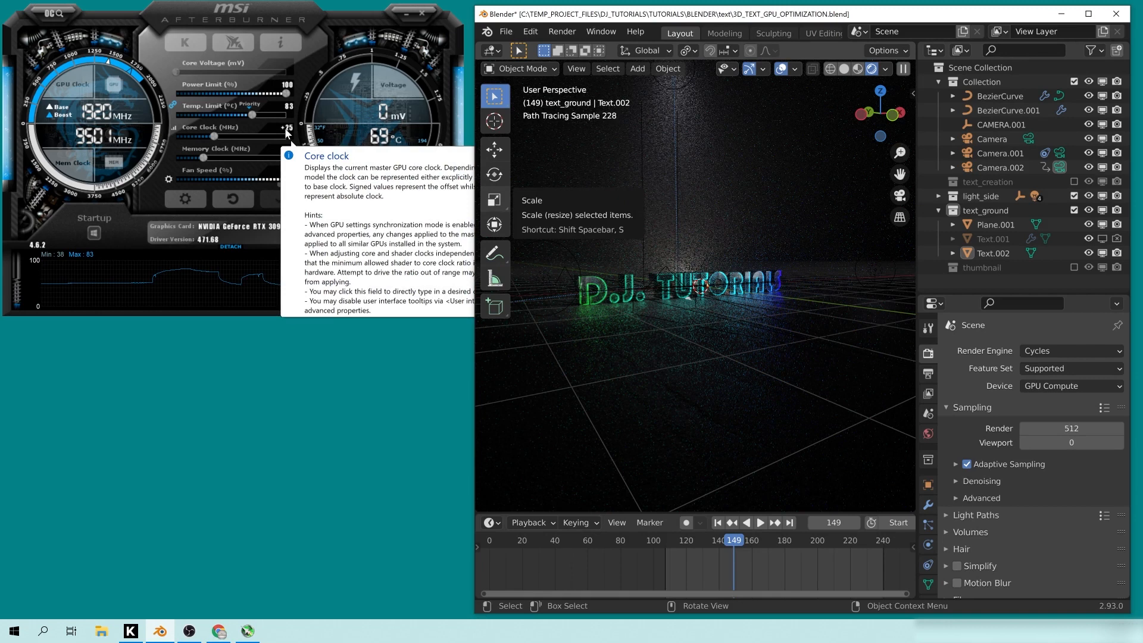
left_click_drag(572, 298, 662, 299)
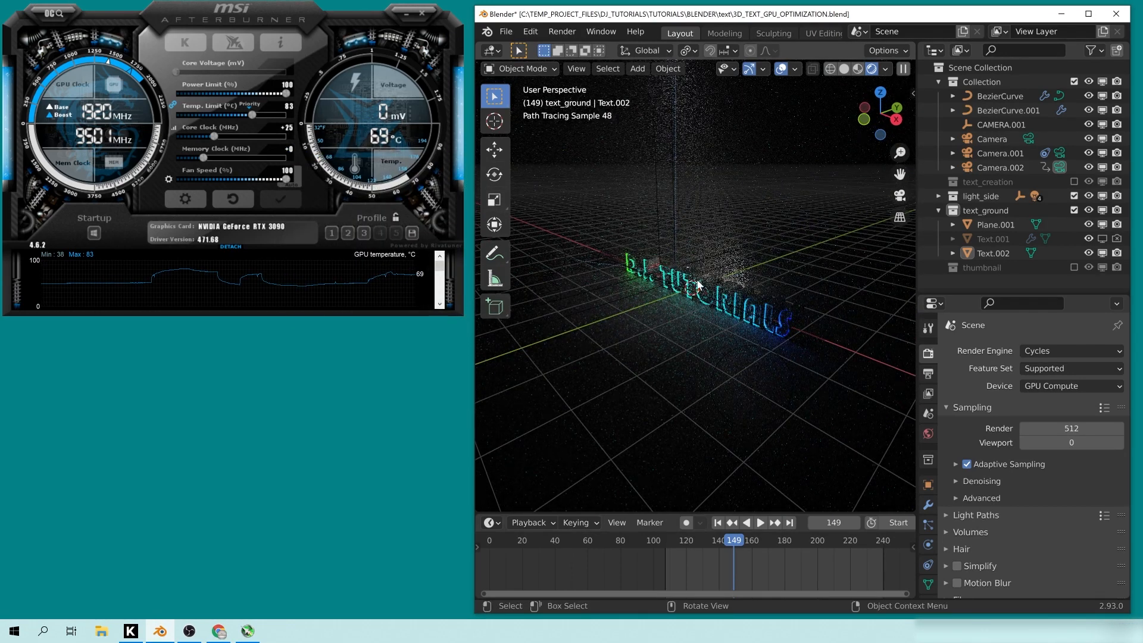
mouse_move(655, 292)
left_mouse_down()
mouse_move(698, 260)
mouse_move(730, 255)
mouse_move(666, 284)
mouse_move(727, 284)
mouse_move(794, 248)
mouse_move(751, 282)
mouse_move(793, 284)
mouse_move(674, 288)
mouse_move(737, 271)
left_mouse_up()
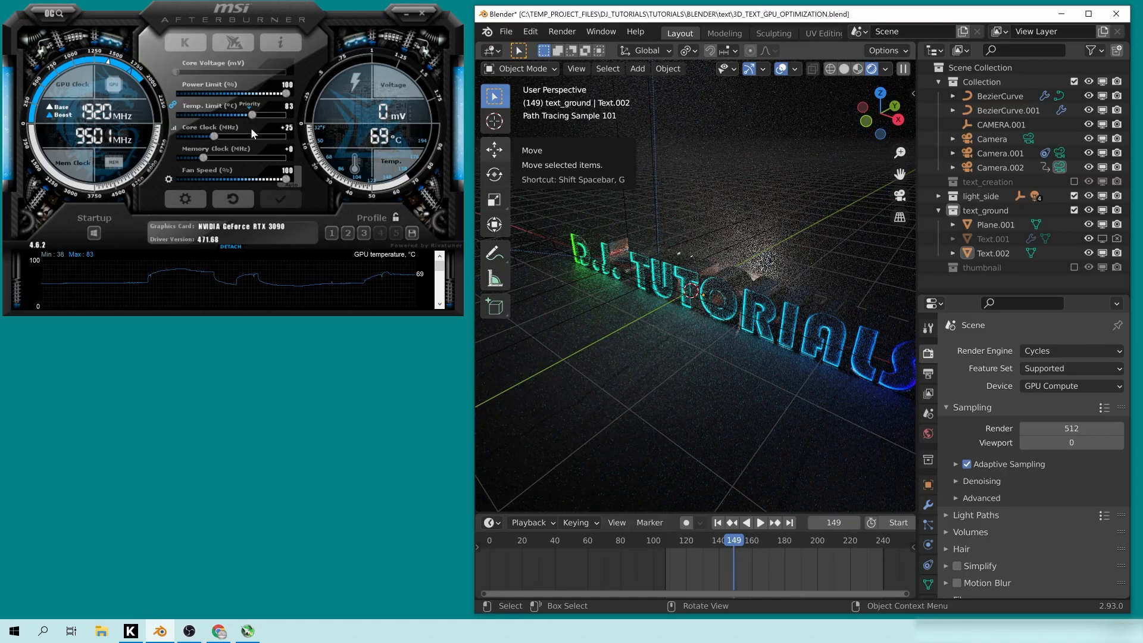
Step: Return Blender to the camera view and switch the viewport to Solid shading
mouse_move(745, 200)
left_mouse_down()
mouse_move(761, 204)
mouse_move(747, 232)
mouse_move(735, 250)
mouse_move(713, 249)
left_mouse_up()
key("KP_0")
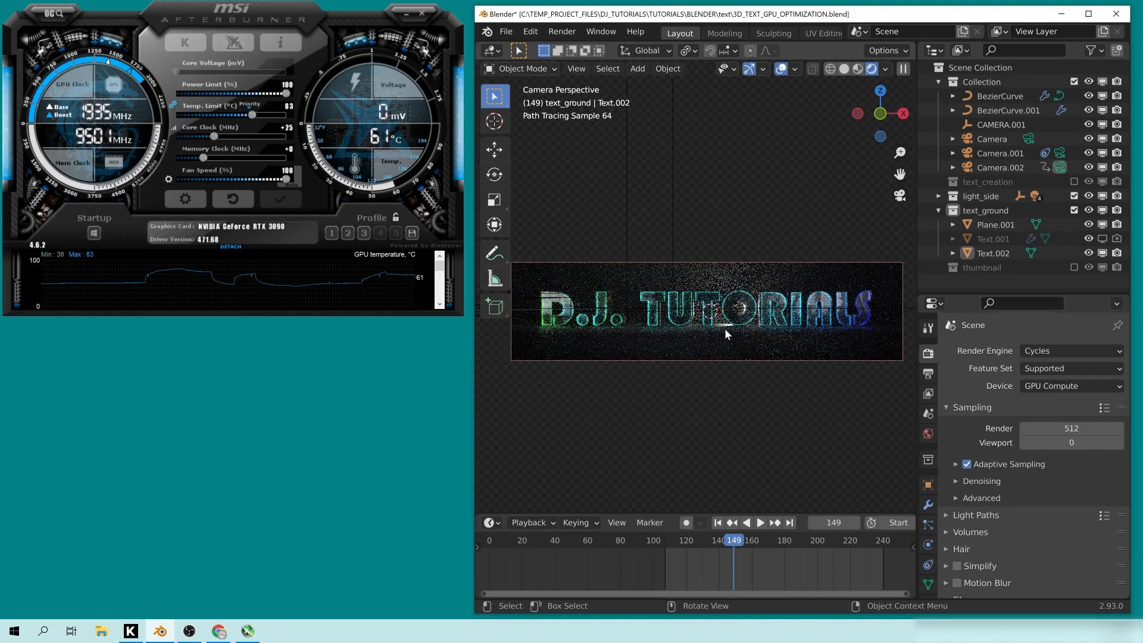
key("z")
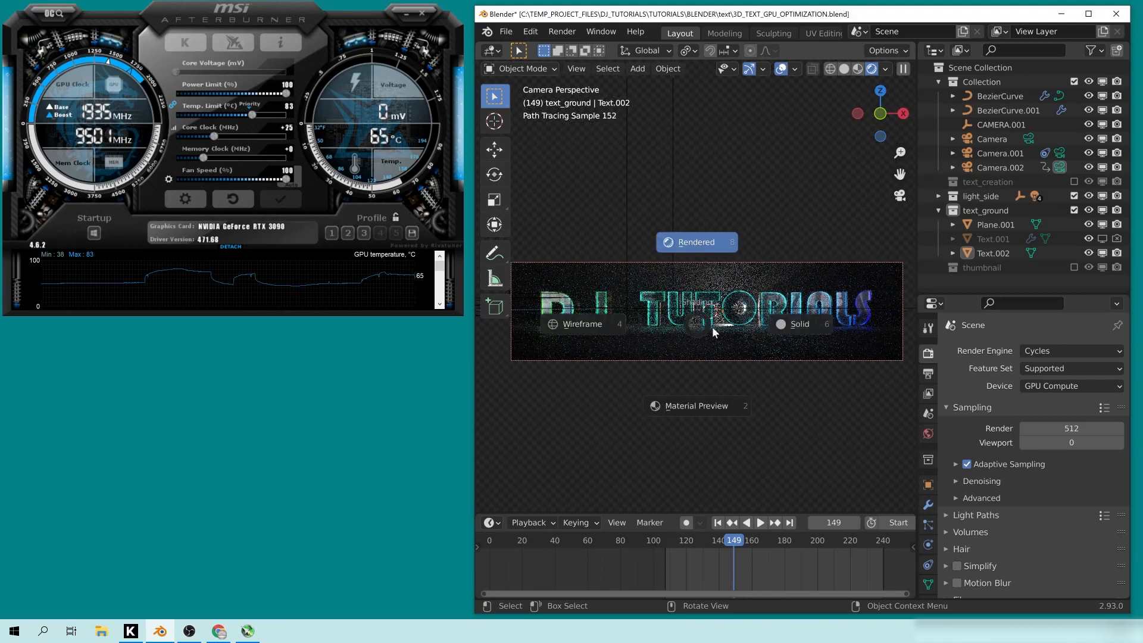
left_click(800, 329)
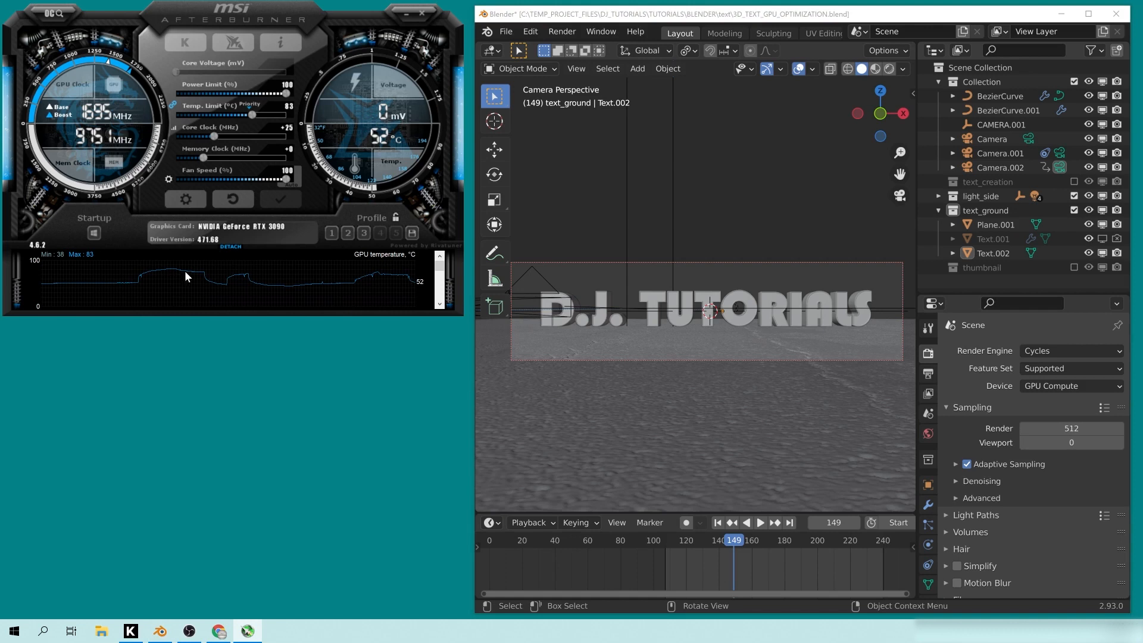
Step: Preview the MSI Steampunked and MSI Touch of Modern skins in Afterburner's user interface properties
left_click(193, 200)
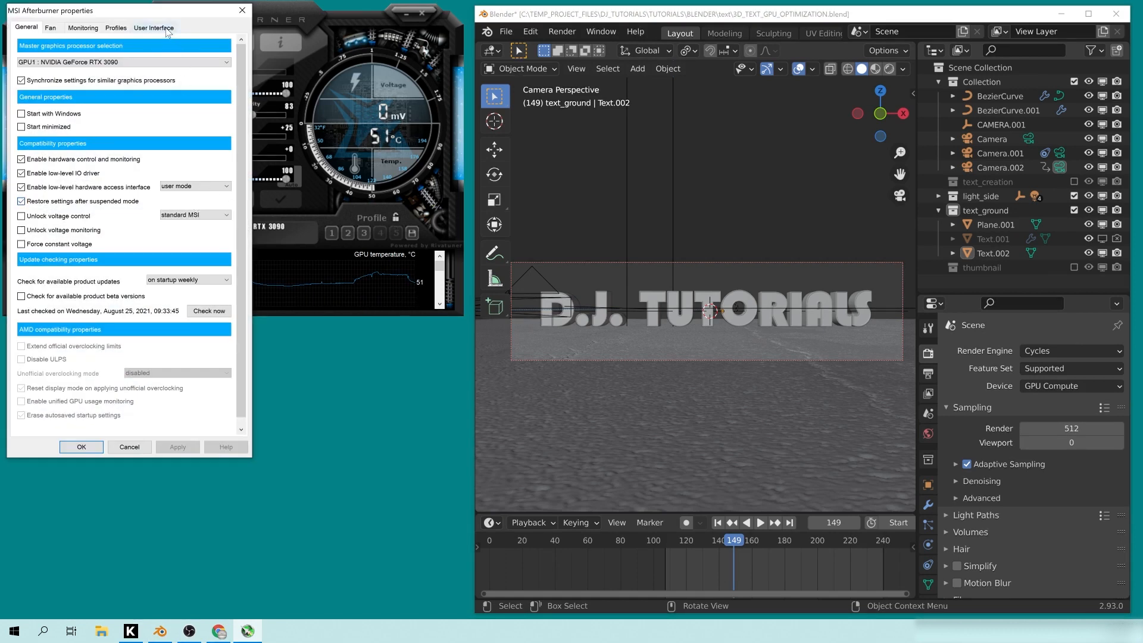
left_click(166, 30)
left_click(89, 197)
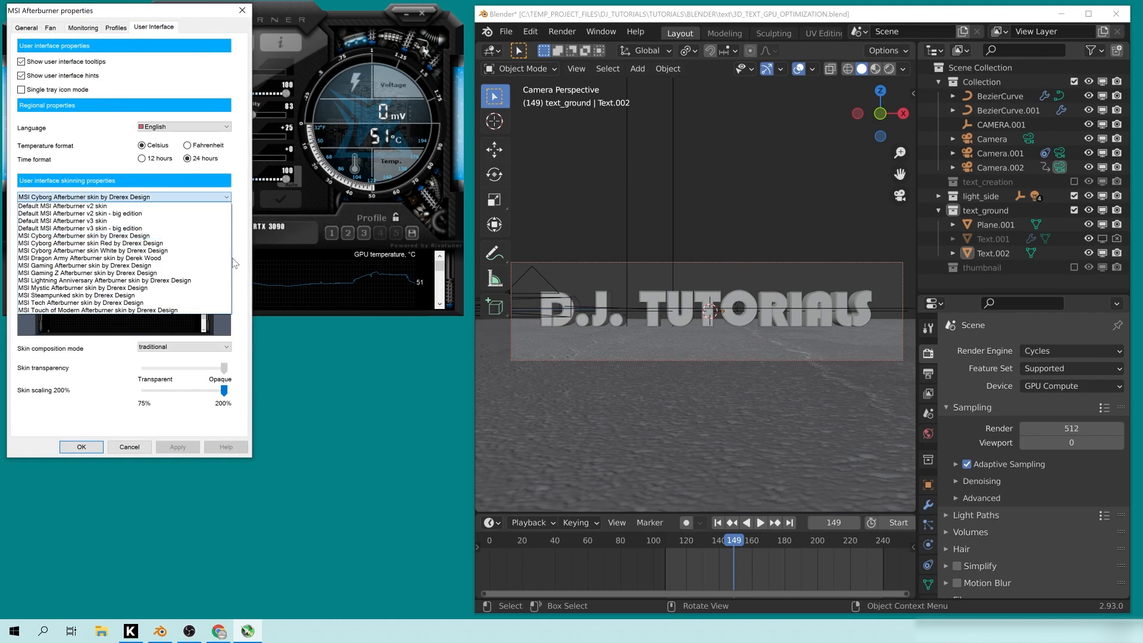
left_click(86, 295)
left_click(110, 199)
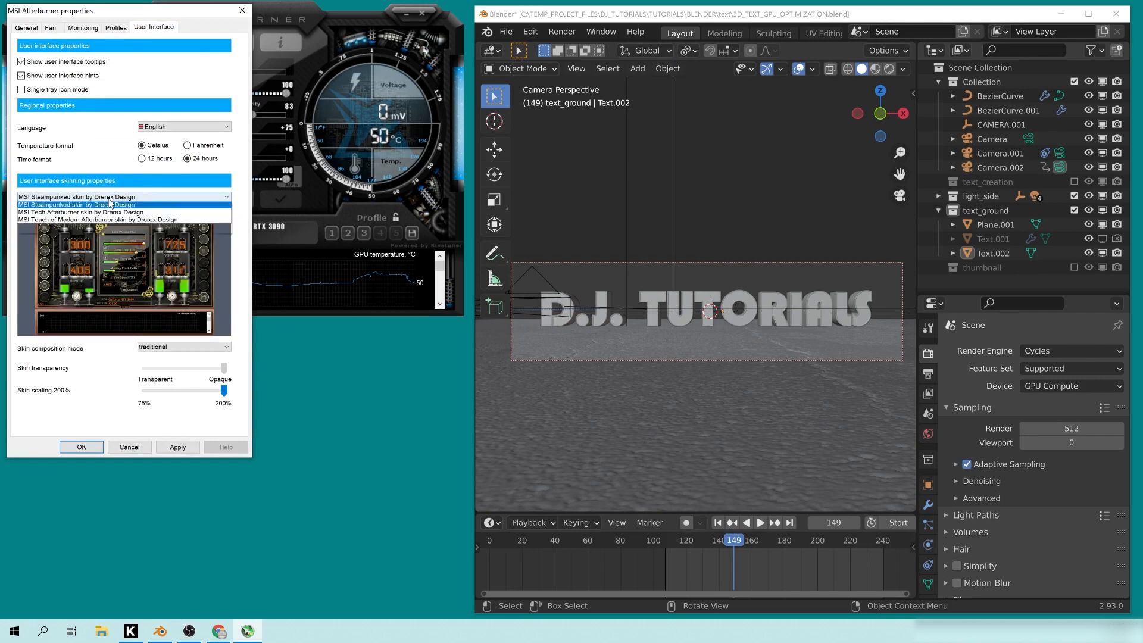
left_click(144, 311)
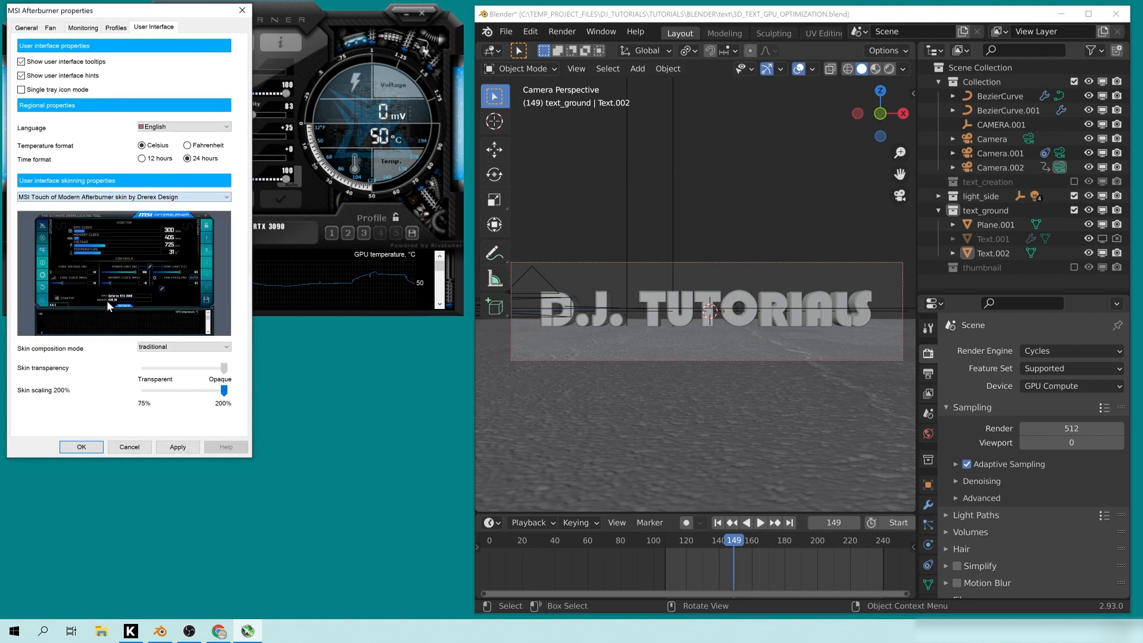
Step: Change the Afterburner skin to Default MSI Afterburner v2 and confirm the properties
left_click(110, 200)
left_click(102, 203)
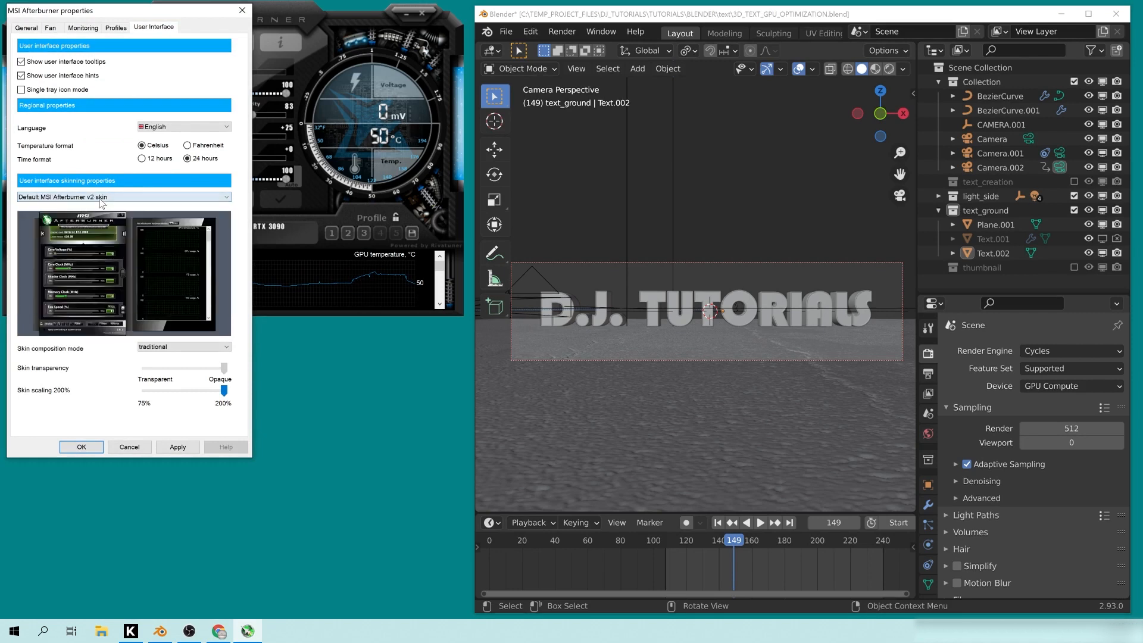
left_click(184, 447)
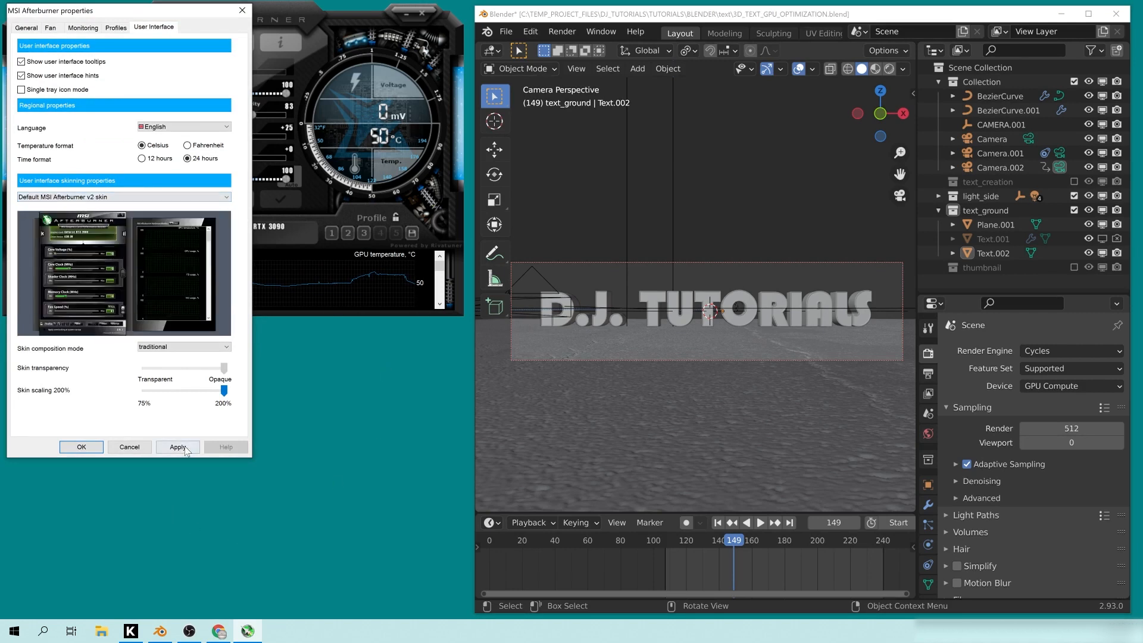
left_click(81, 447)
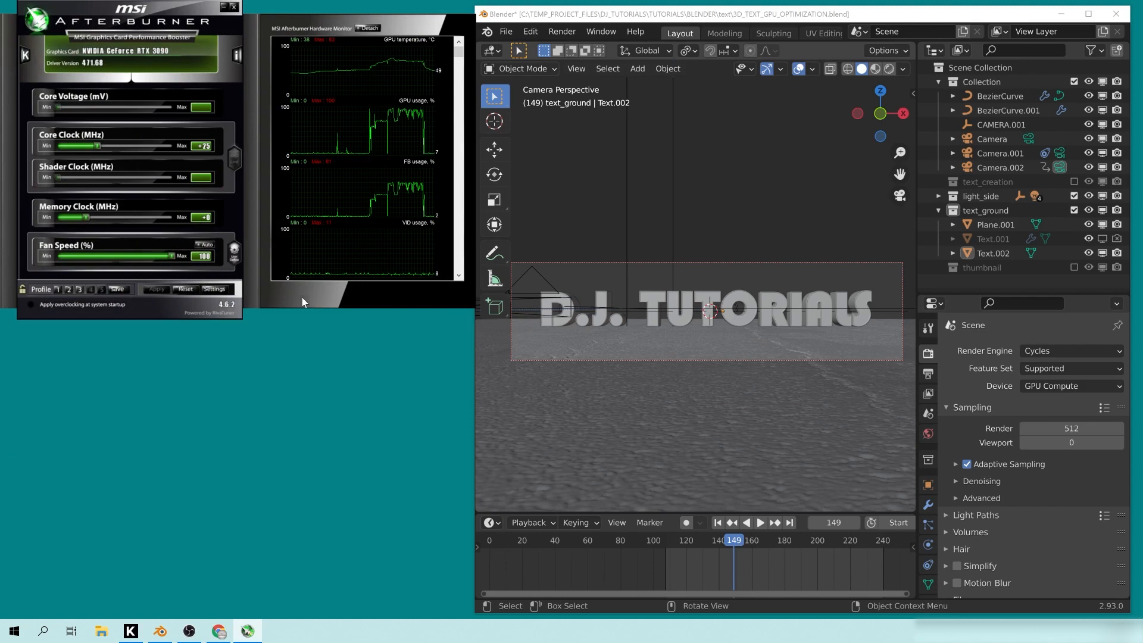
Step: Reposition the Afterburner window and examine the GPU and CPU graphs in its hardware monitor and the fan speed control
left_click_drag(308, 28, 315, 73)
mouse_move(384, 109)
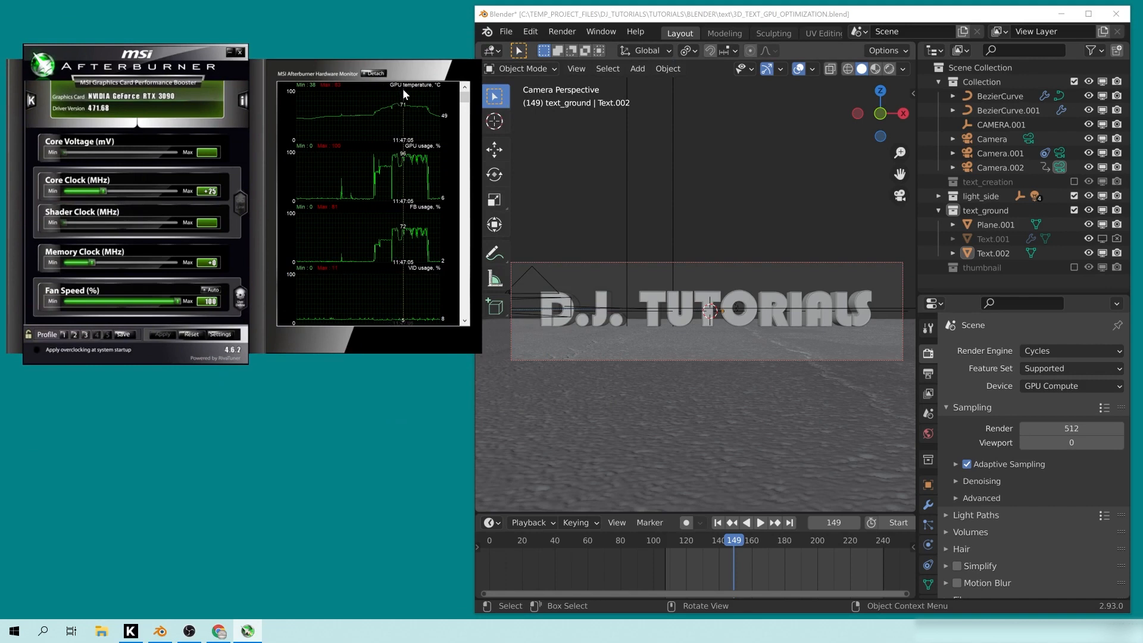
scroll(423, 216, "down", 4)
scroll(427, 221, "down", 8)
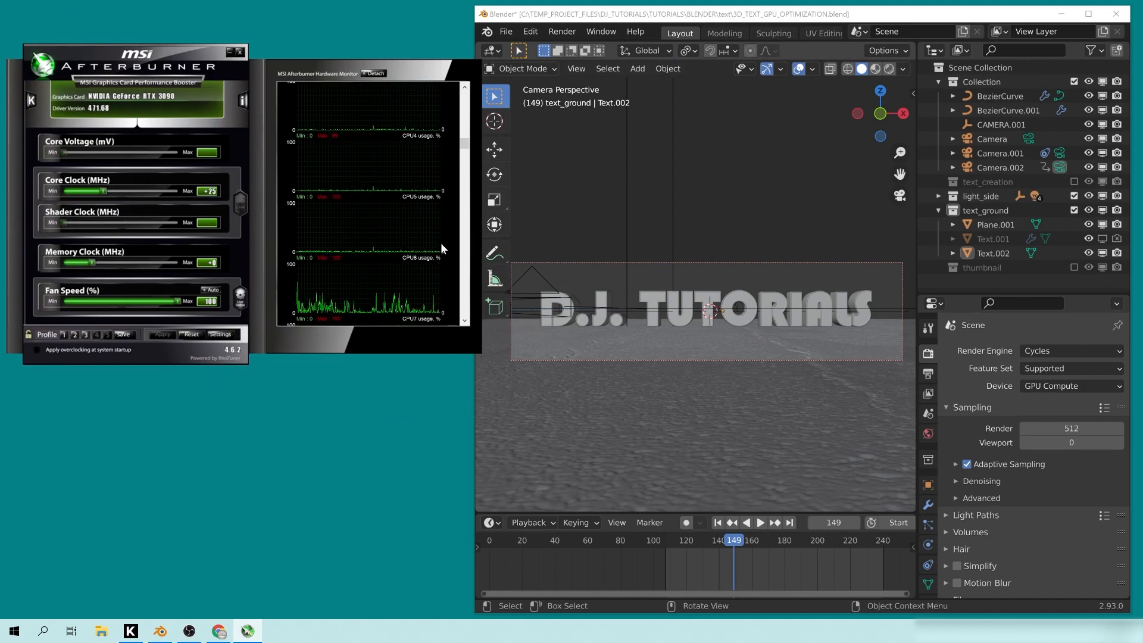
scroll(437, 240, "up", 5)
scroll(389, 244, "up", 5)
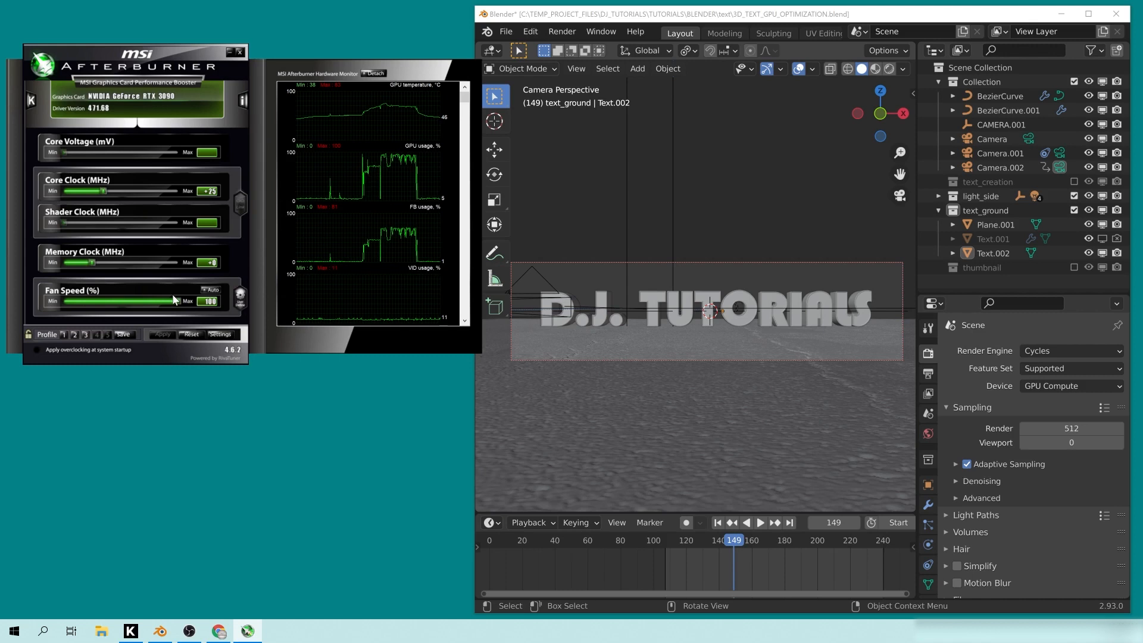
mouse_move(180, 303)
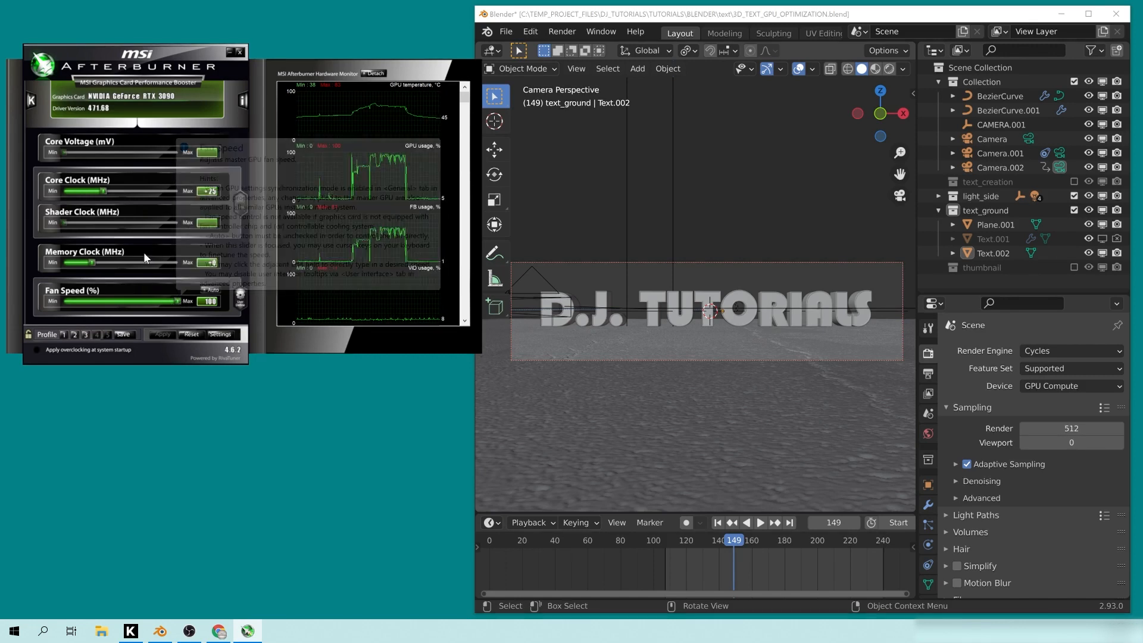
Step: Restore the MSI Cyborg Afterburner skin by Drerex Design in the user interface properties
left_click(87, 335)
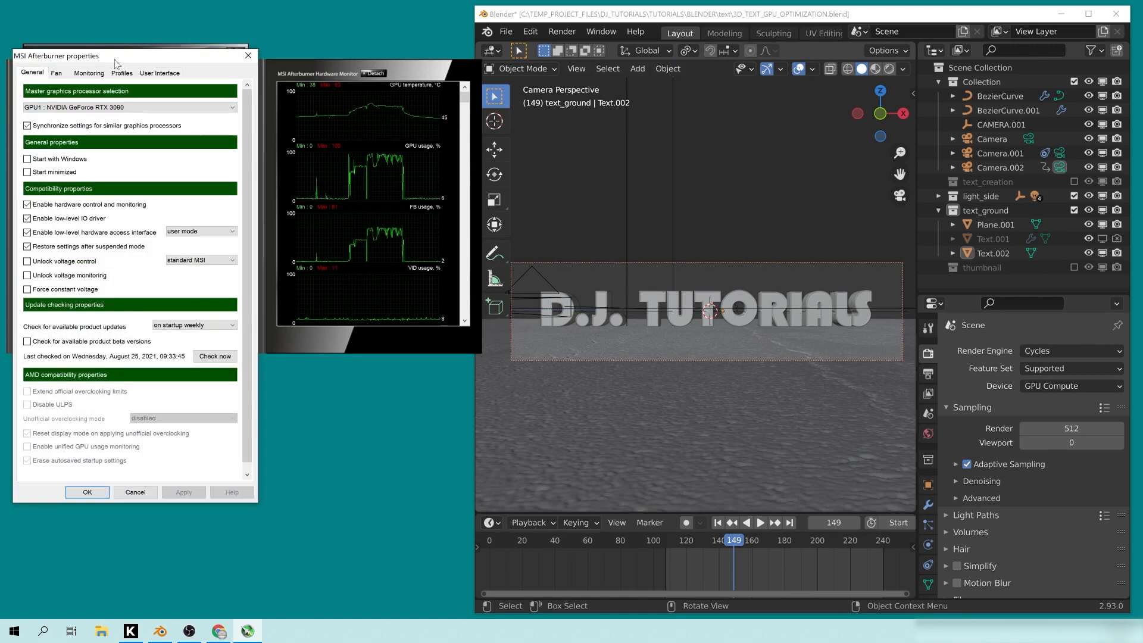
left_click(158, 74)
left_click(170, 242)
left_click(148, 281)
left_click(184, 492)
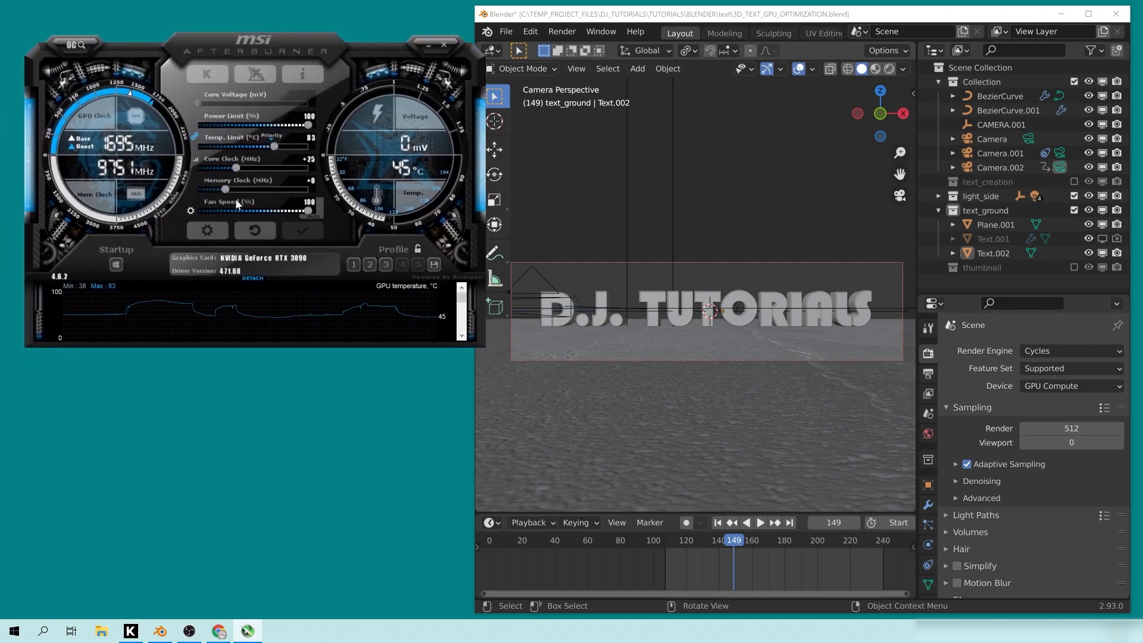
Step: Load Afterburner profile 3 with a 65% power limit and 75 °C temperature limit, and apply it
left_click(384, 266)
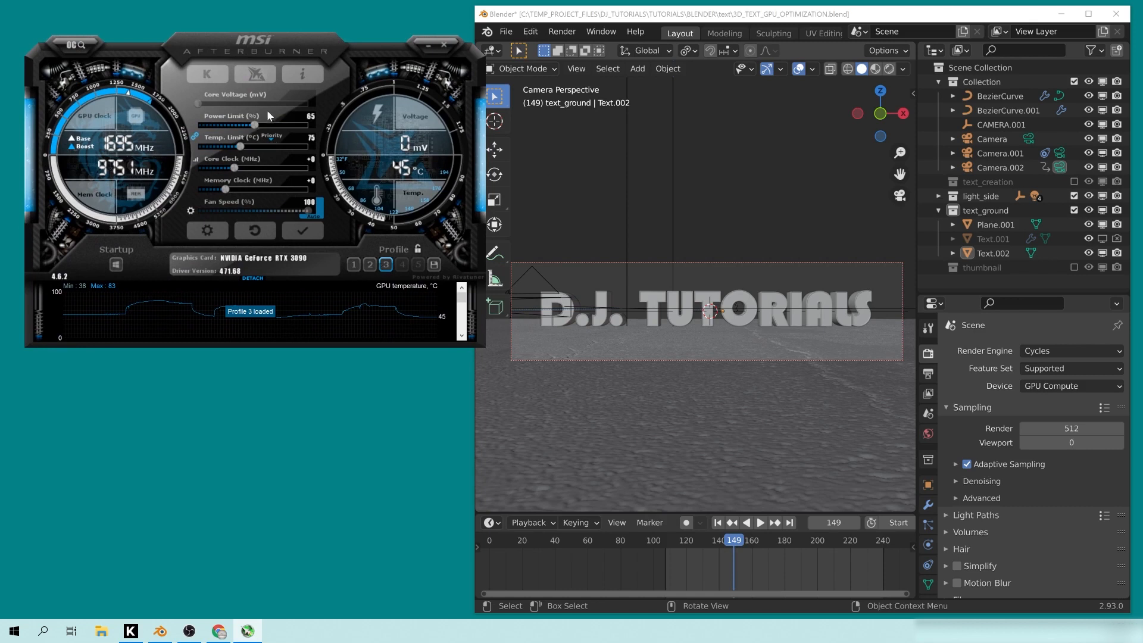
left_click(308, 229)
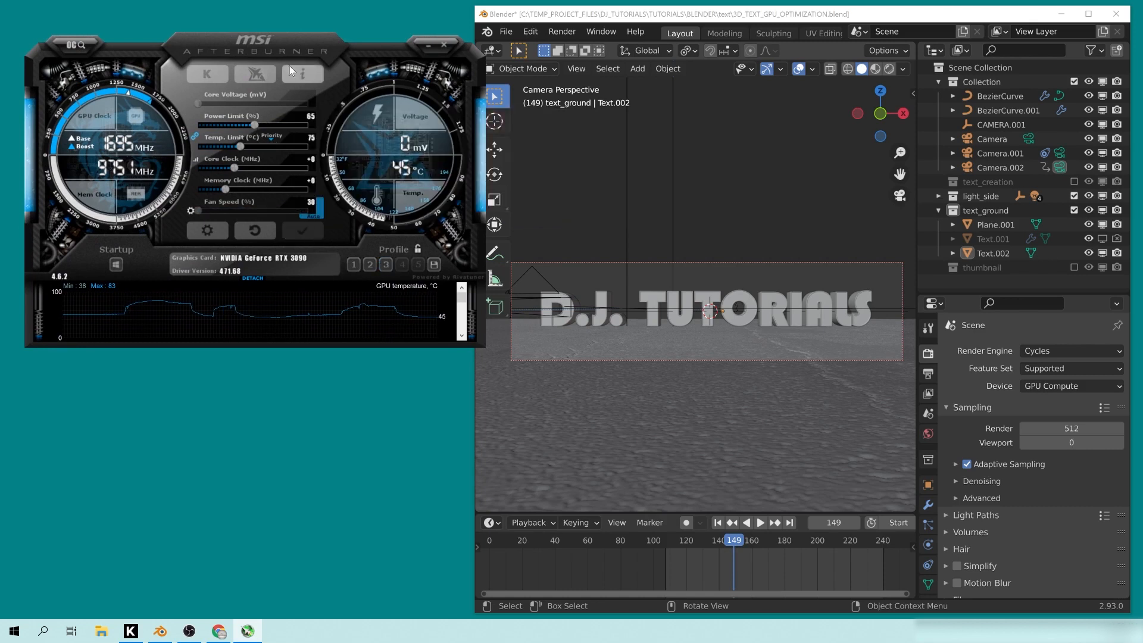
Step: Move the Afterburner window into the desktop corner beside Blender and nudge the Blender window slightly upward
left_click_drag(266, 44, 247, 16)
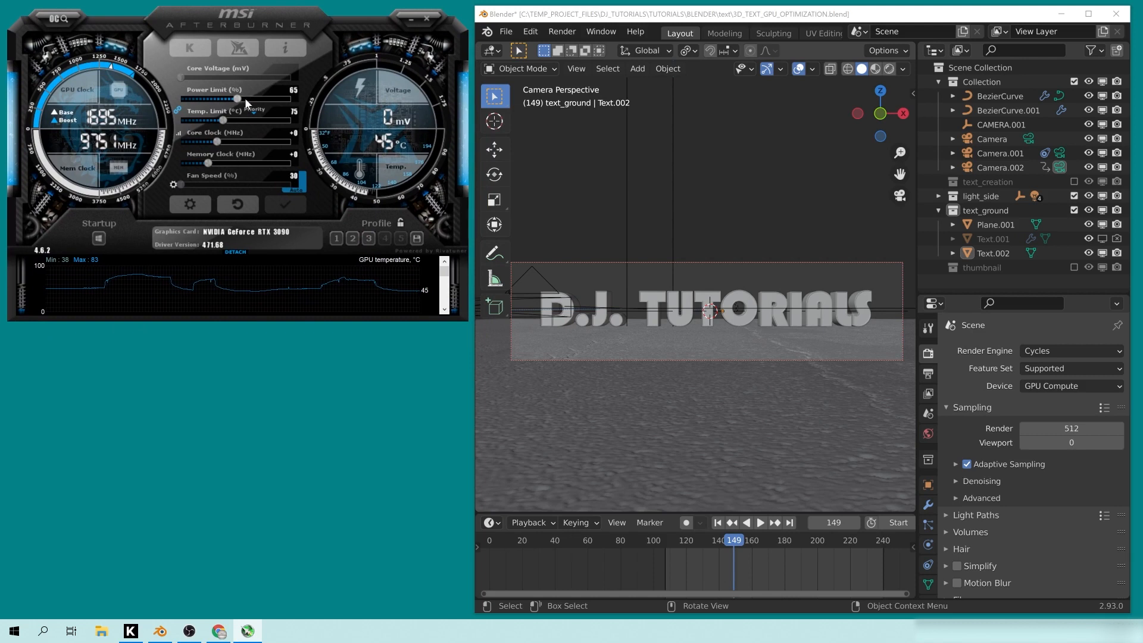
mouse_move(246, 102)
left_click_drag(546, 18, 545, 16)
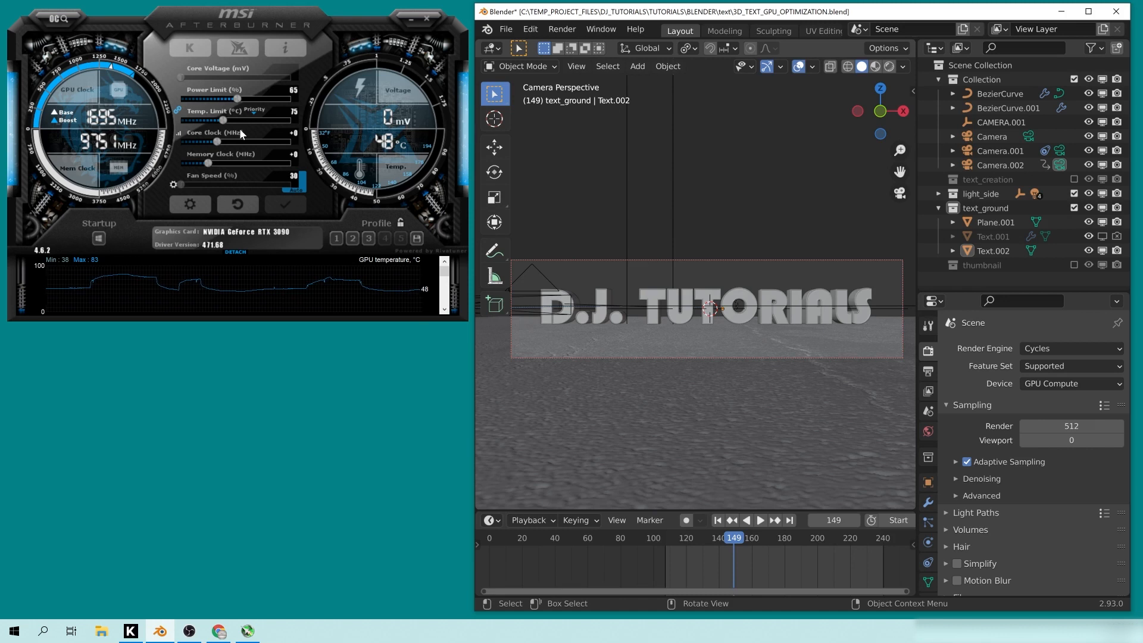
left_click_drag(245, 20, 242, 18)
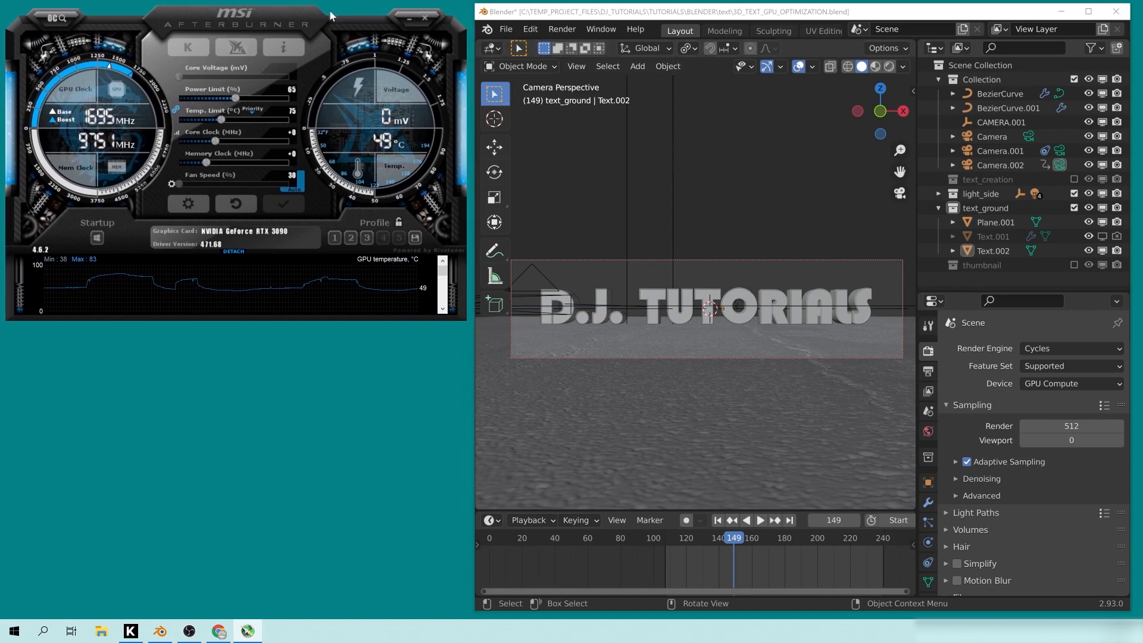
left_click_drag(271, 16, 270, 13)
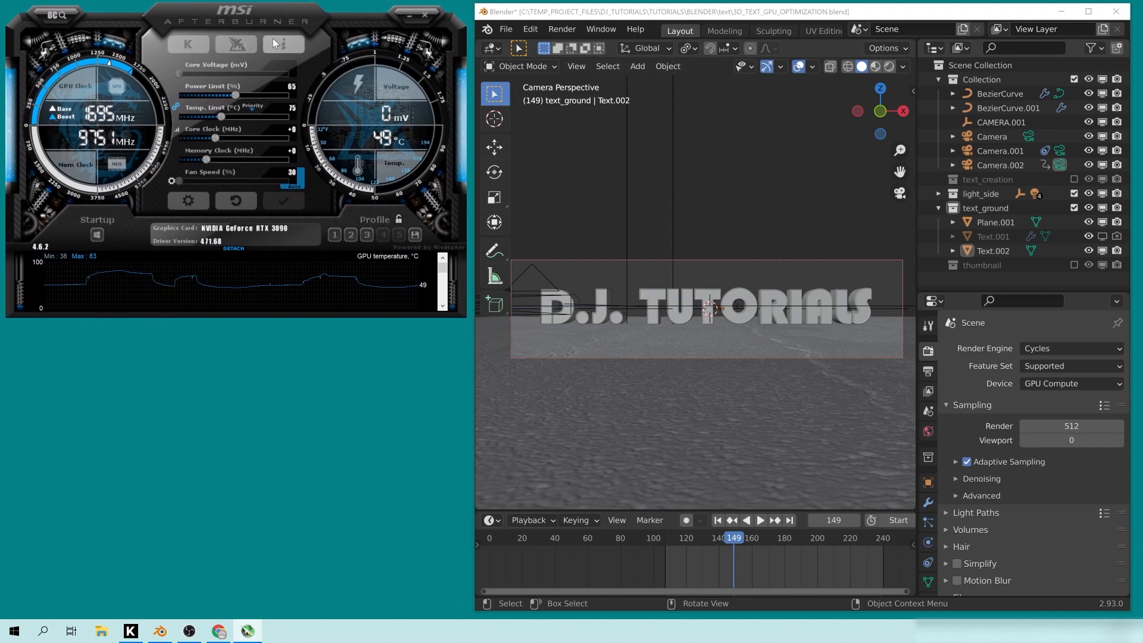
left_click_drag(240, 13, 241, 17)
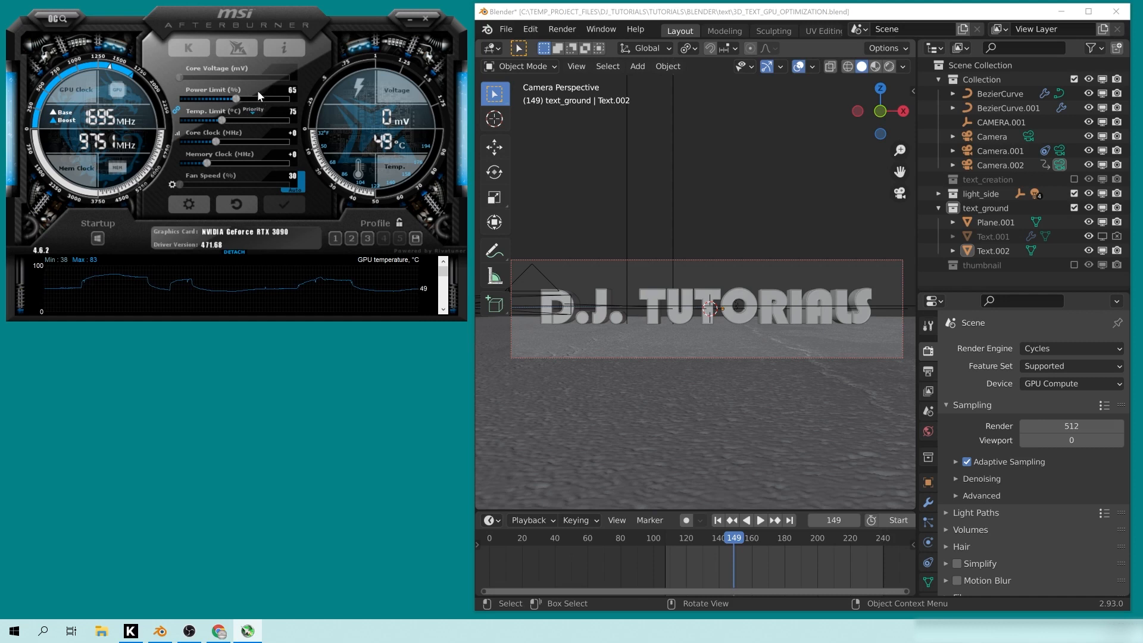
left_click_drag(240, 18, 235, 16)
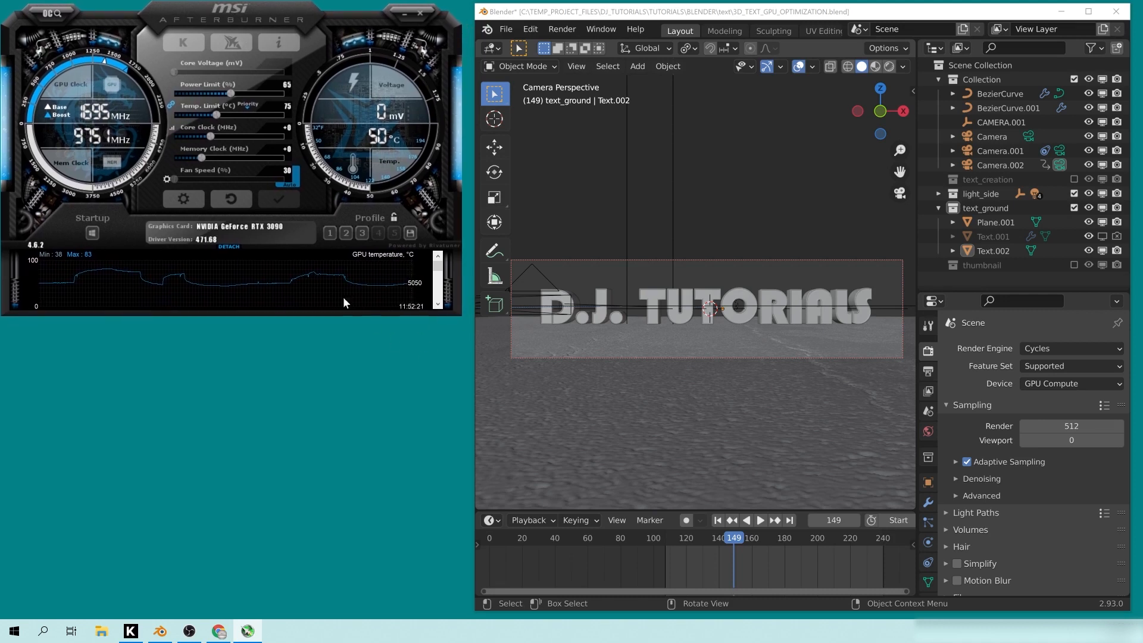